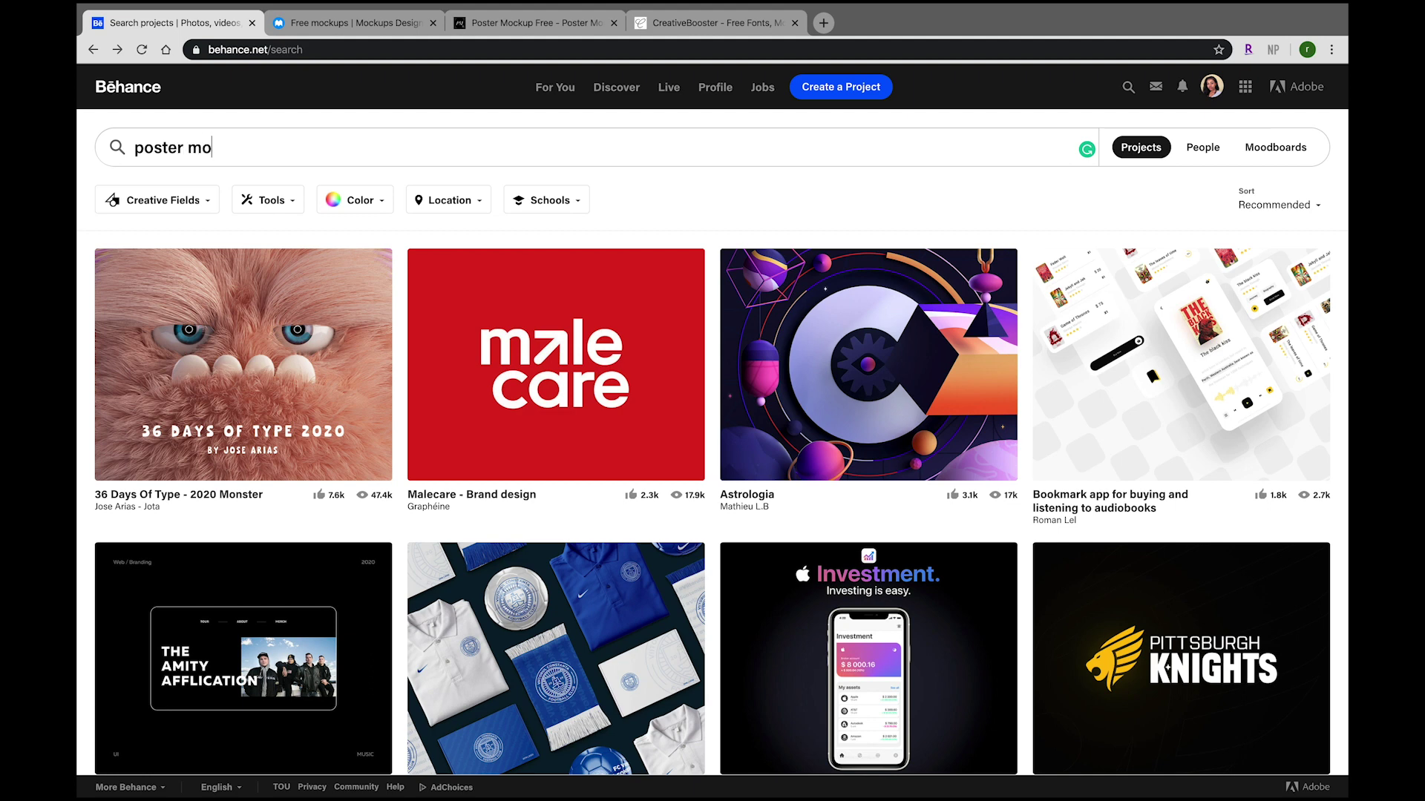
Search Behance projects for "poster mockup" and open the Concrete Environment Poster Mockup PSD Free project
key("Return")
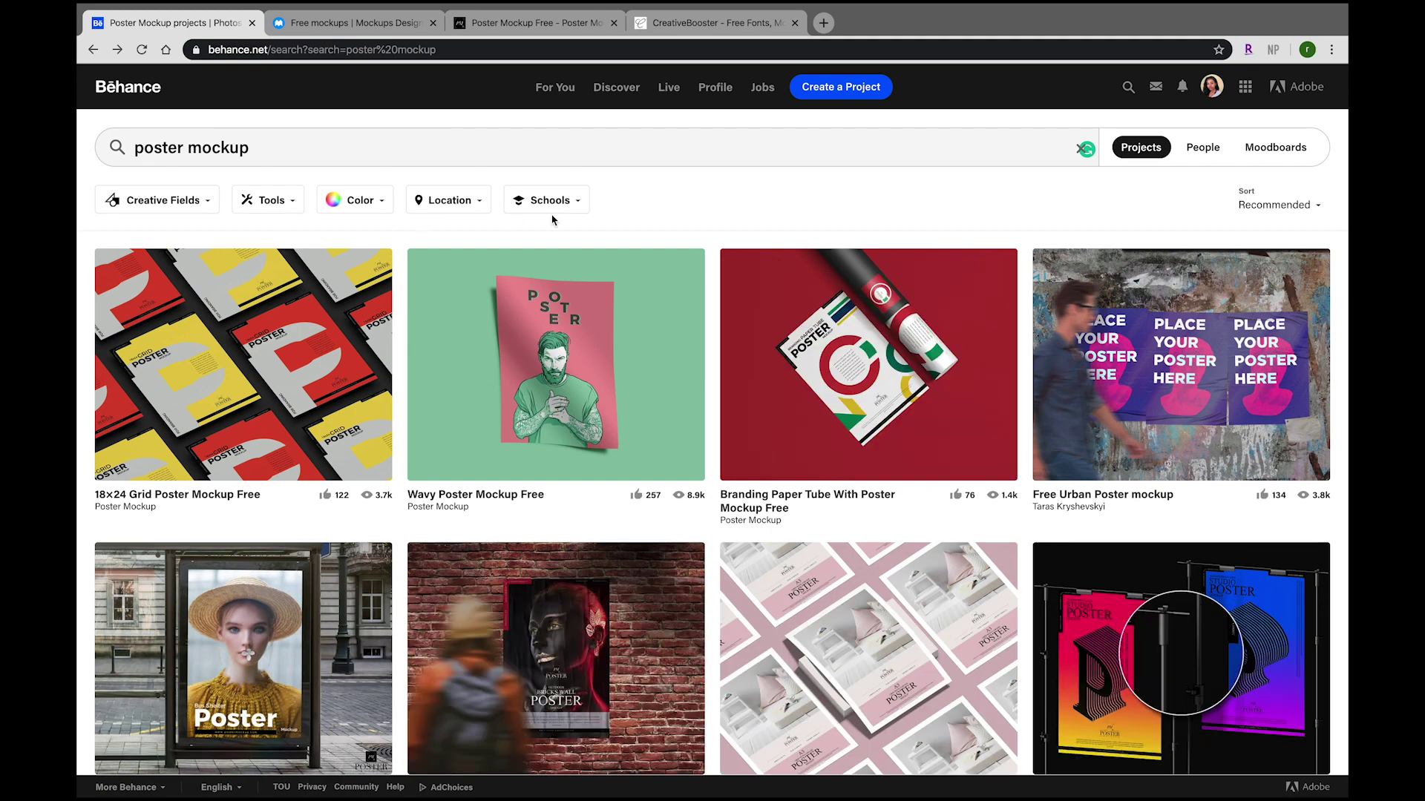
scroll(572, 221, "down", 7)
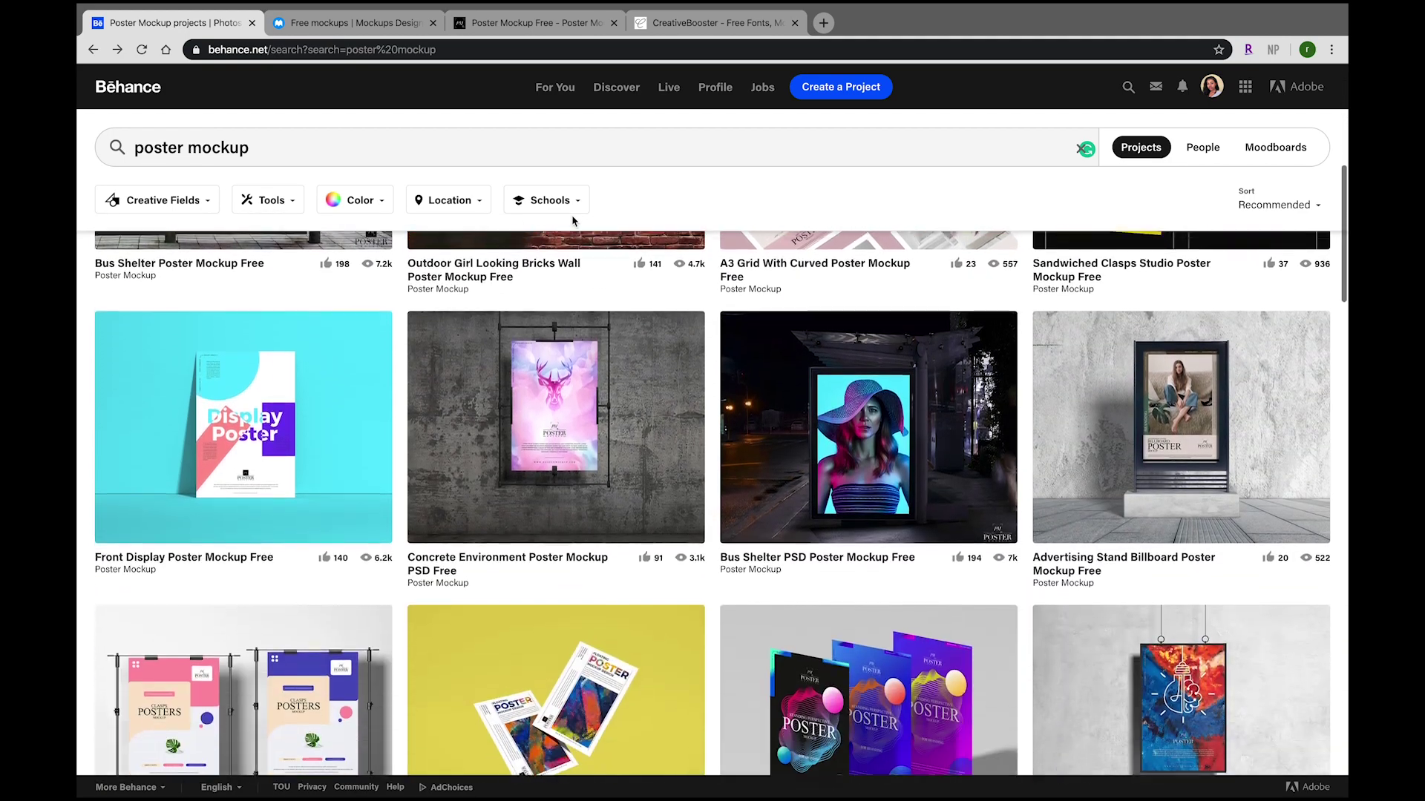
left_click(540, 418)
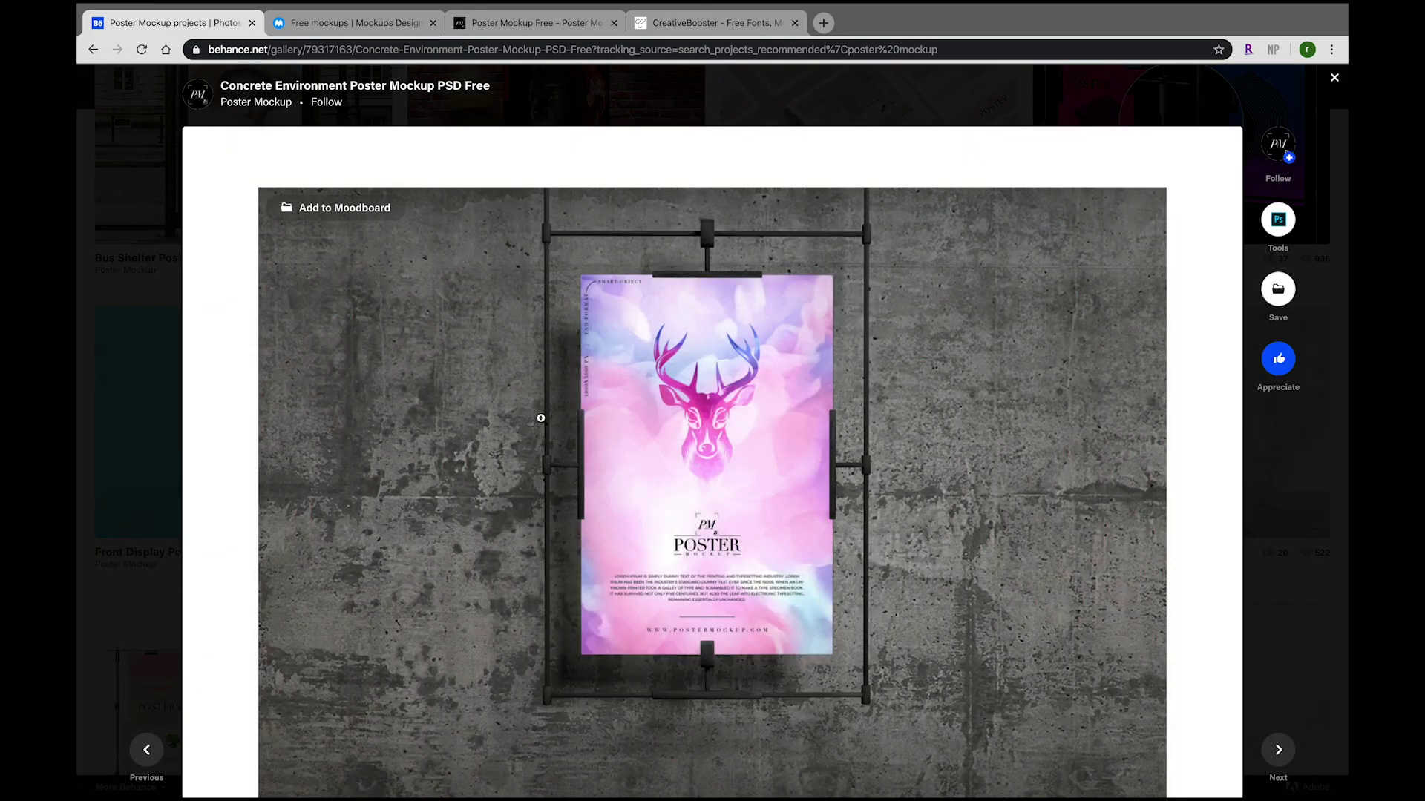
Follow the Poster Mockup Free download link beneath the project's images
scroll(541, 418, "down", 10)
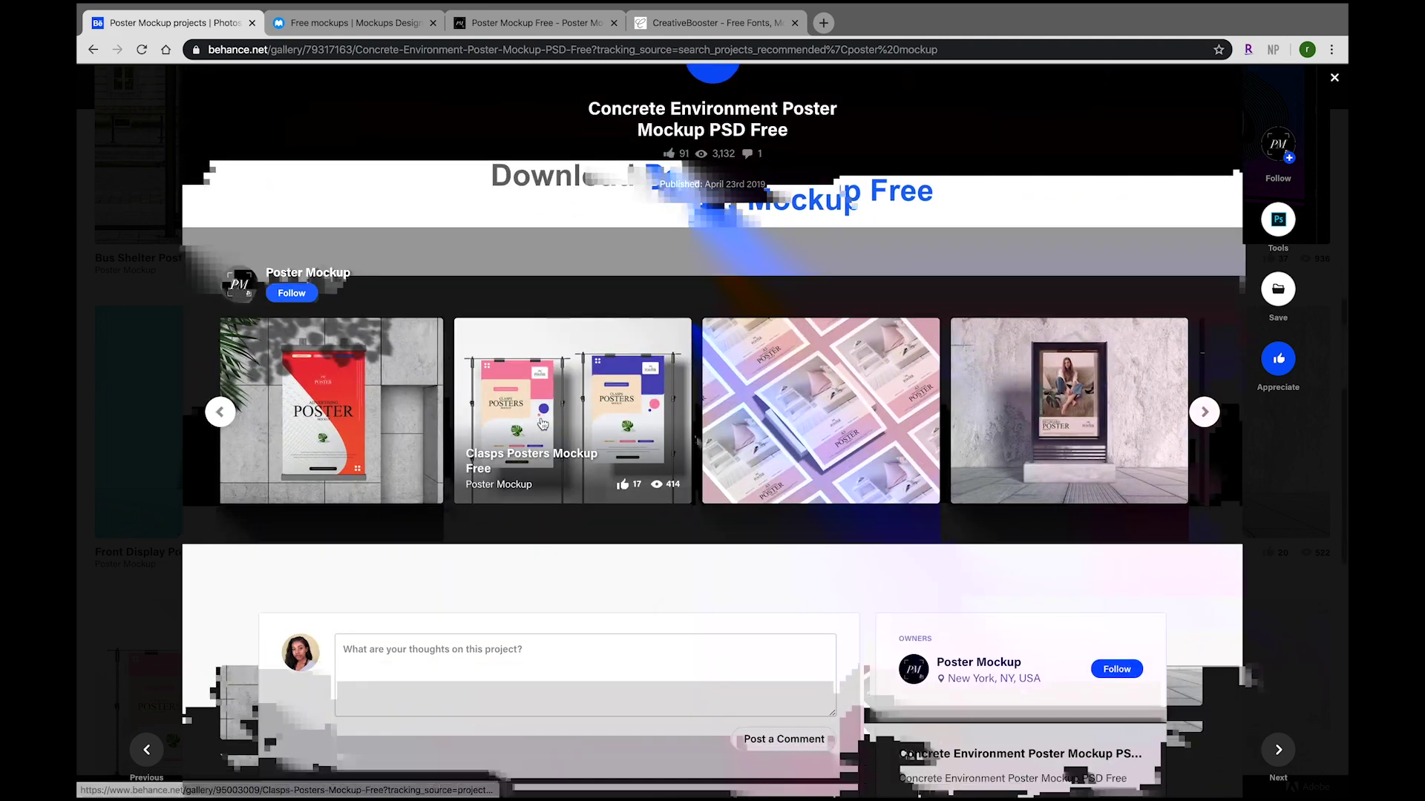
scroll(693, 312, "up", 3)
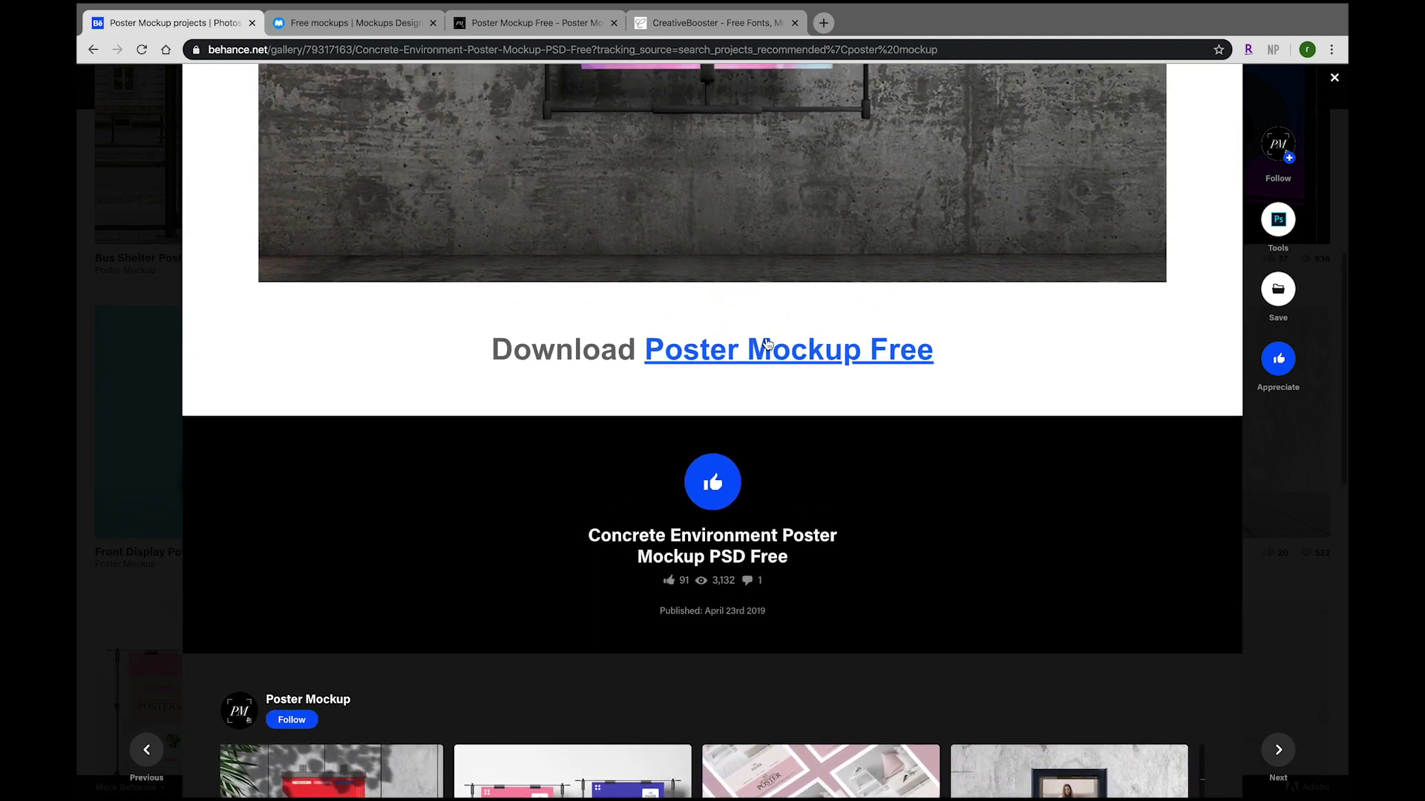
left_click(766, 347)
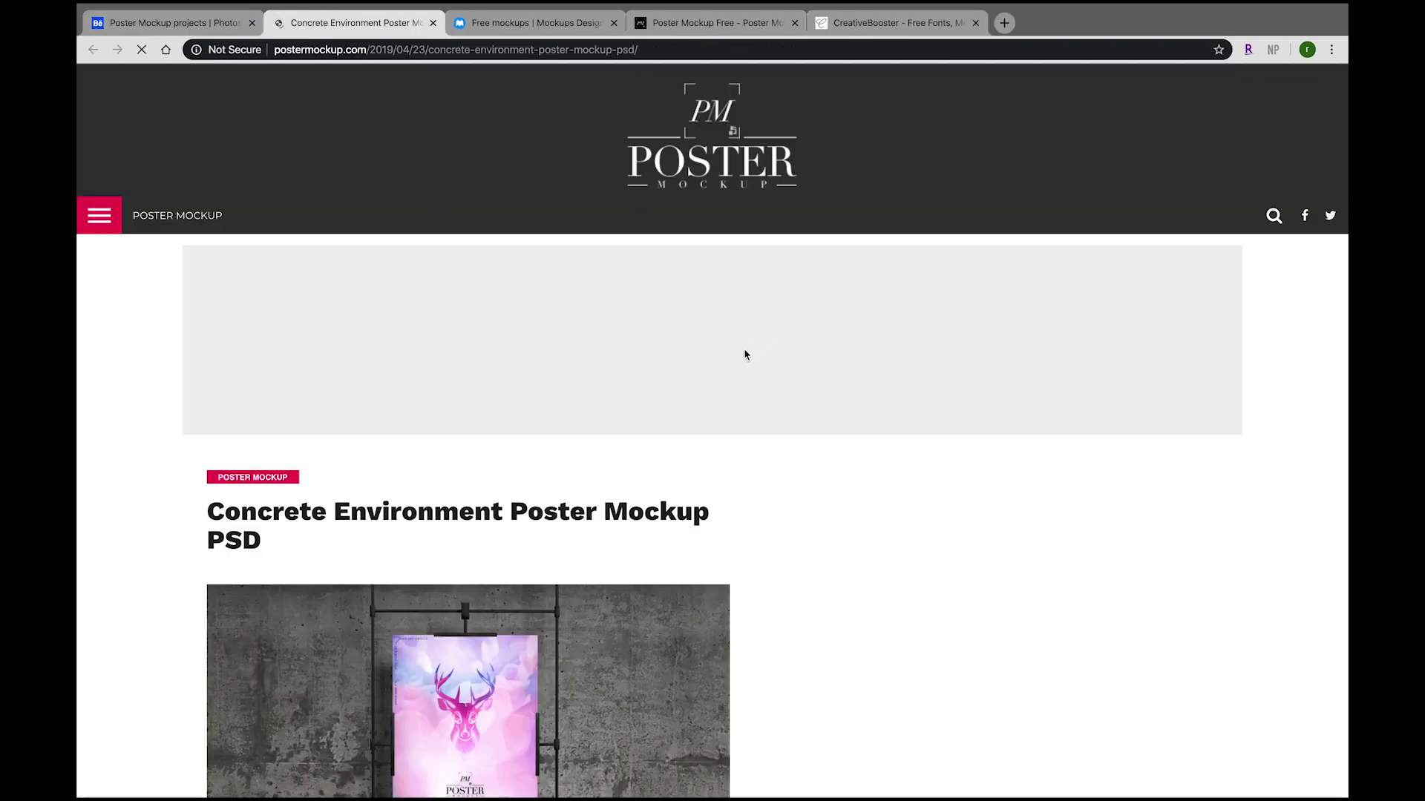
Download the Concrete Environment Poster Mockup PSD zip file from its postermockup.com download page
scroll(745, 354, "down", 6)
scroll(745, 354, "down", 15)
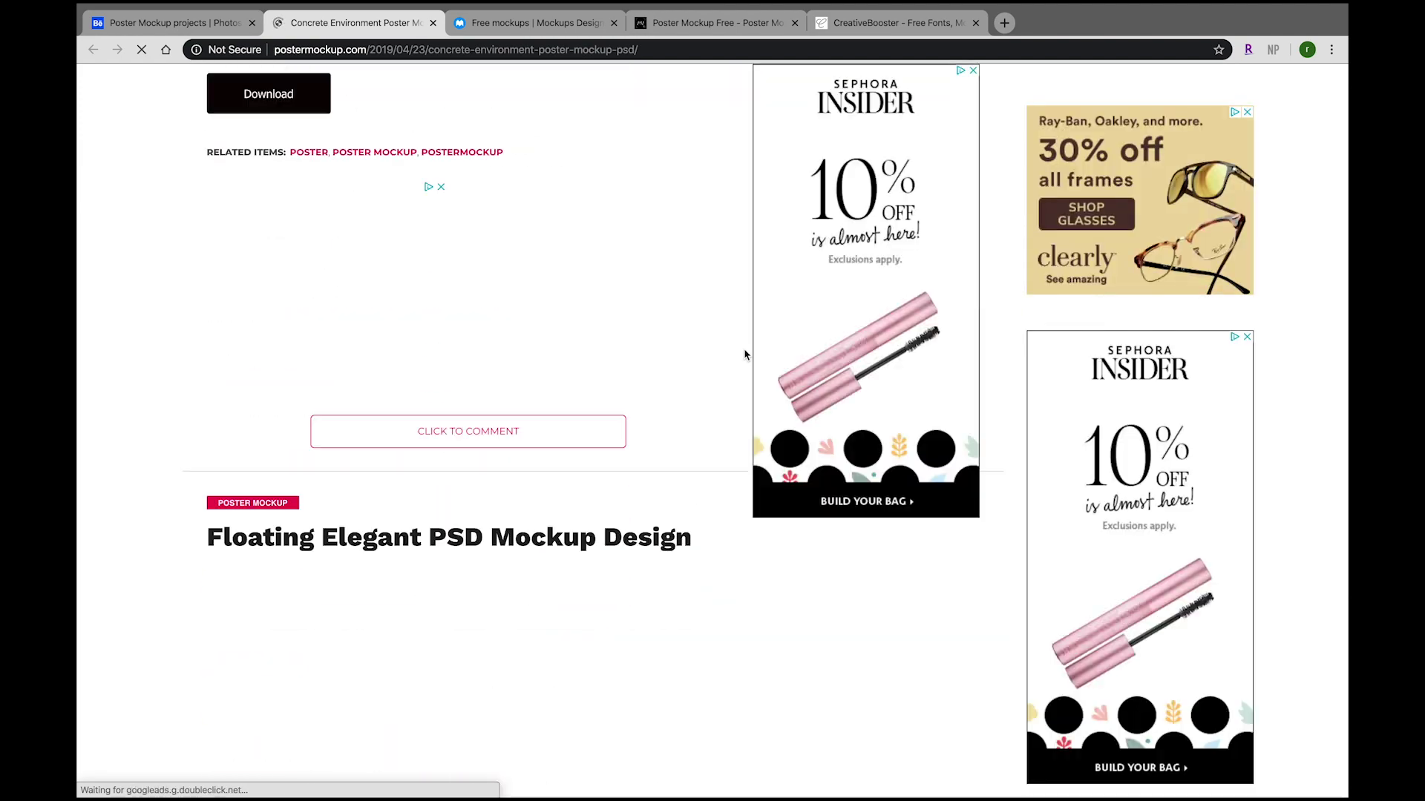
scroll(745, 354, "up", 2)
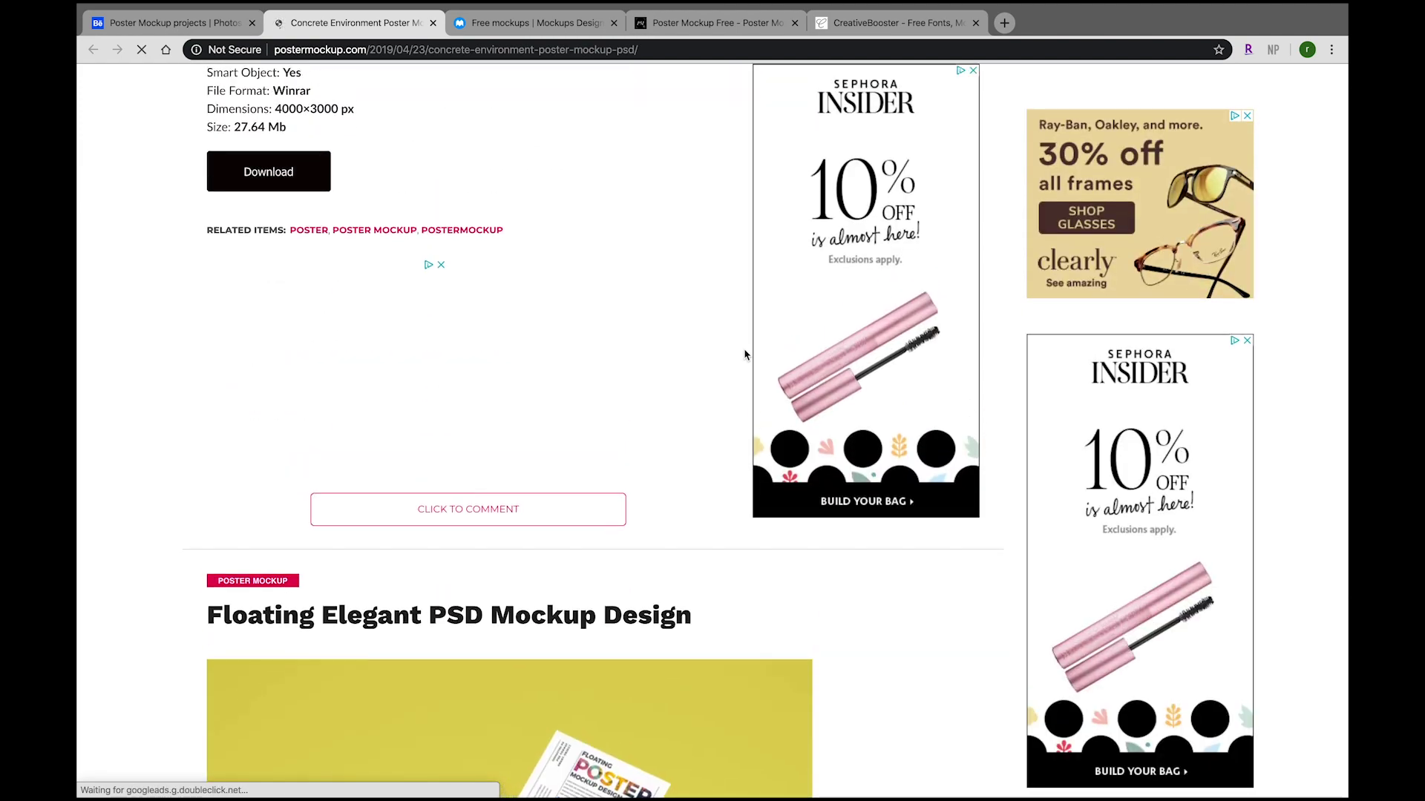
left_click(311, 187)
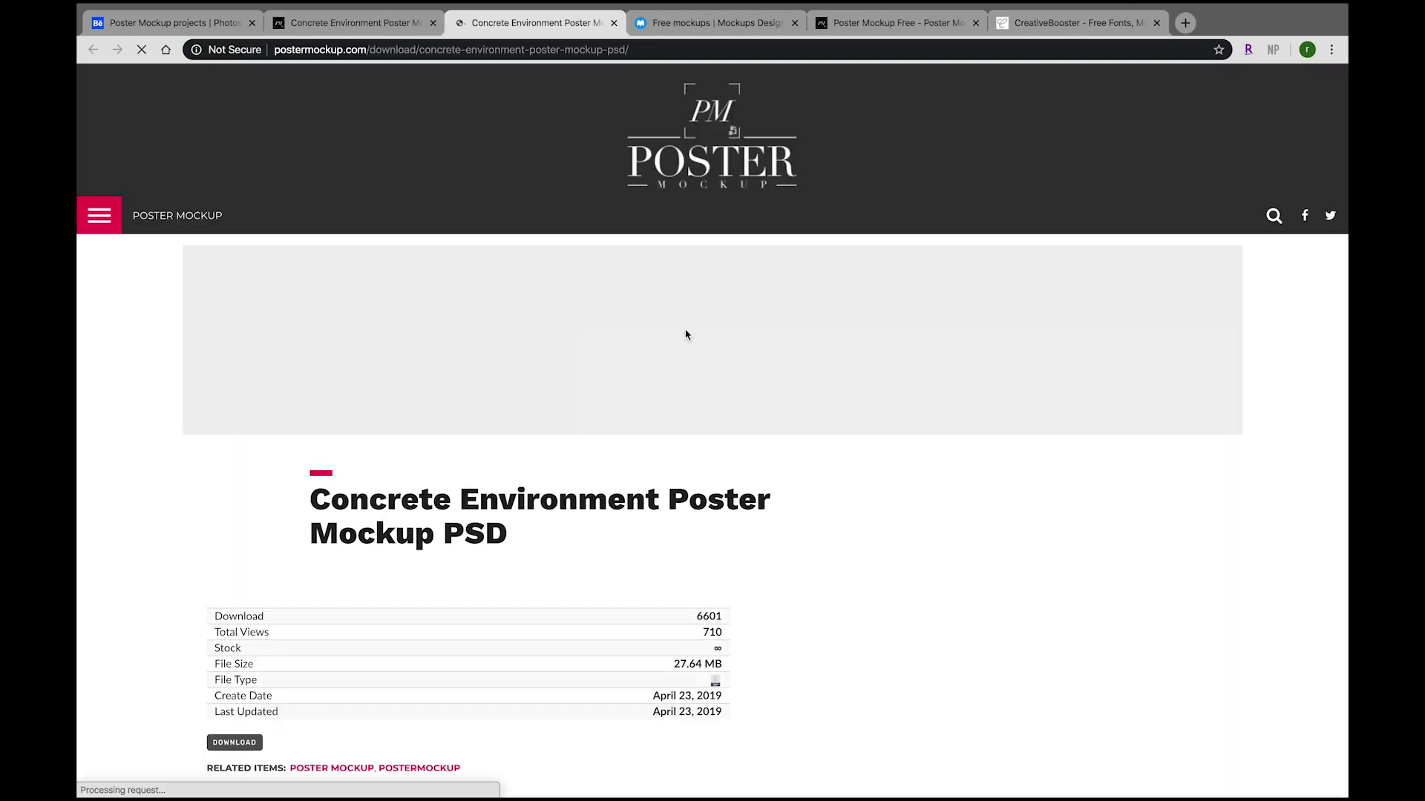
scroll(598, 503, "down", 3)
scroll(598, 503, "down", 2)
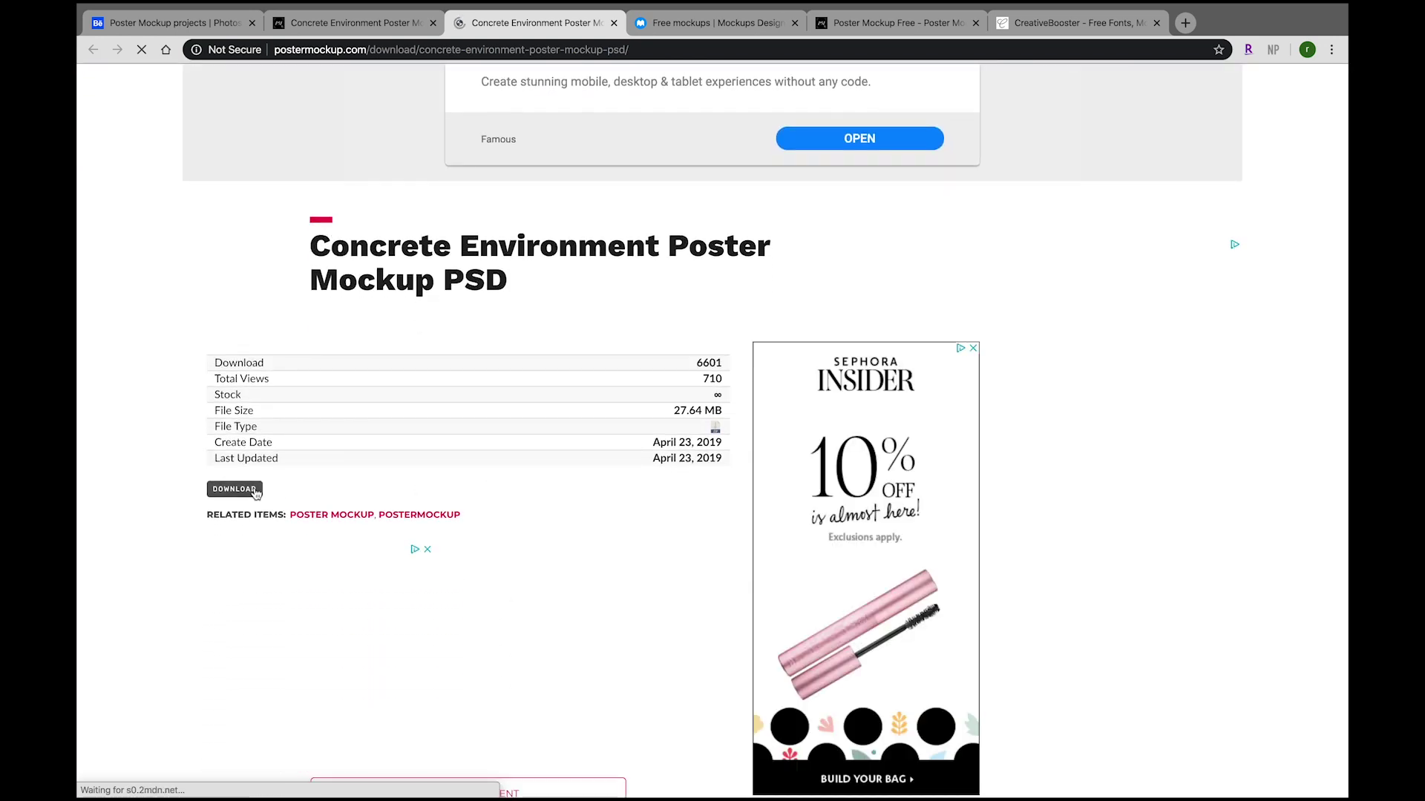
left_click(247, 493)
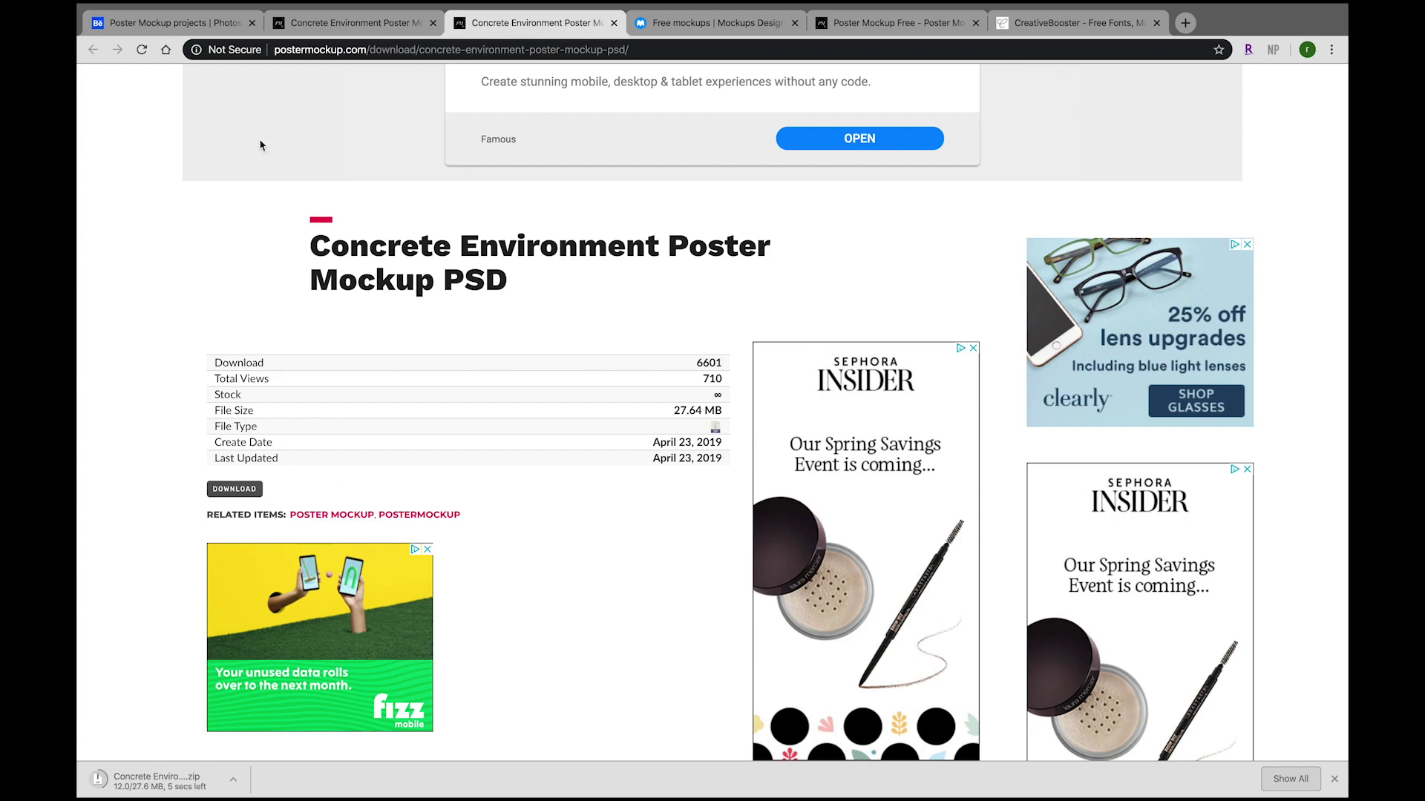
Return to the Behance project page and close the project to get back to the search results
left_click(208, 30)
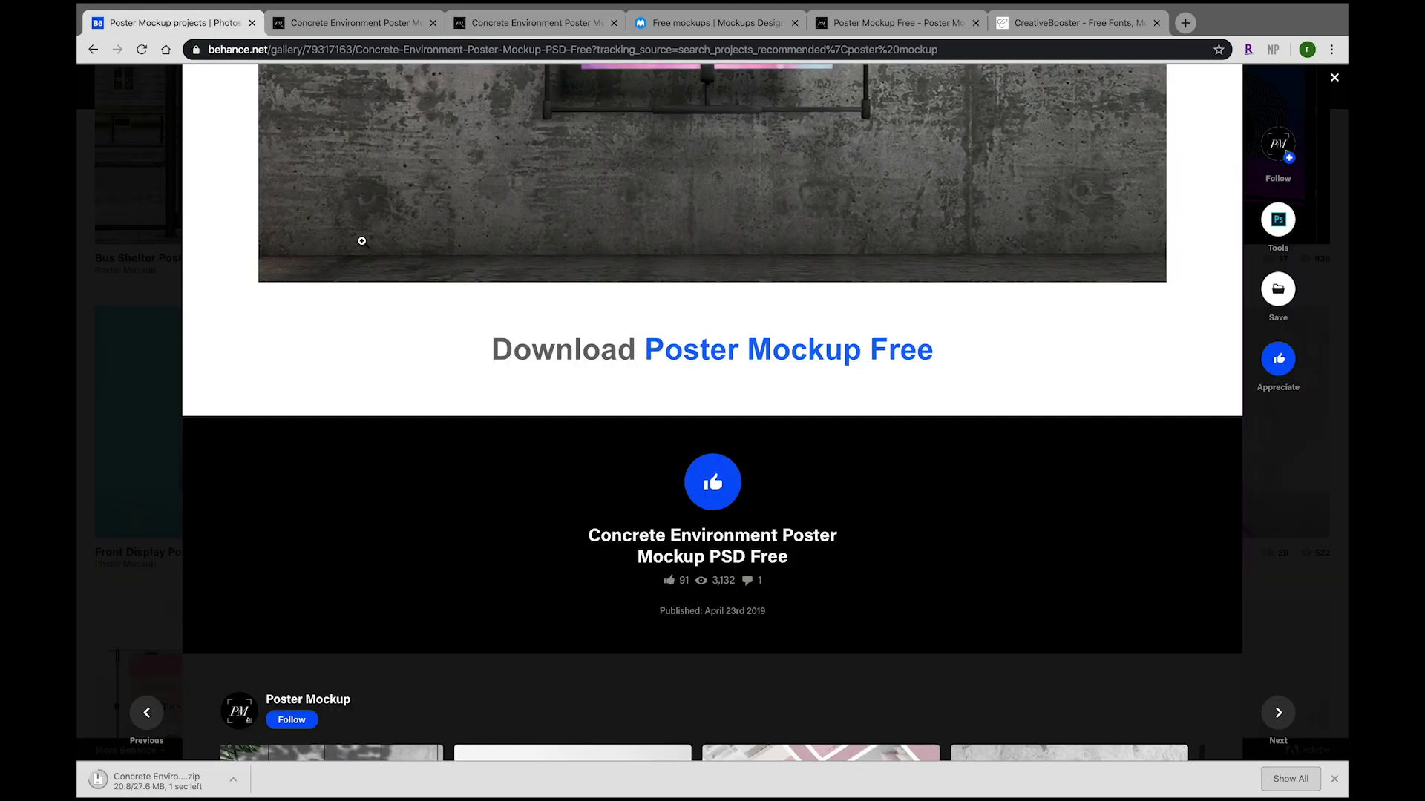
scroll(359, 235, "up", 10)
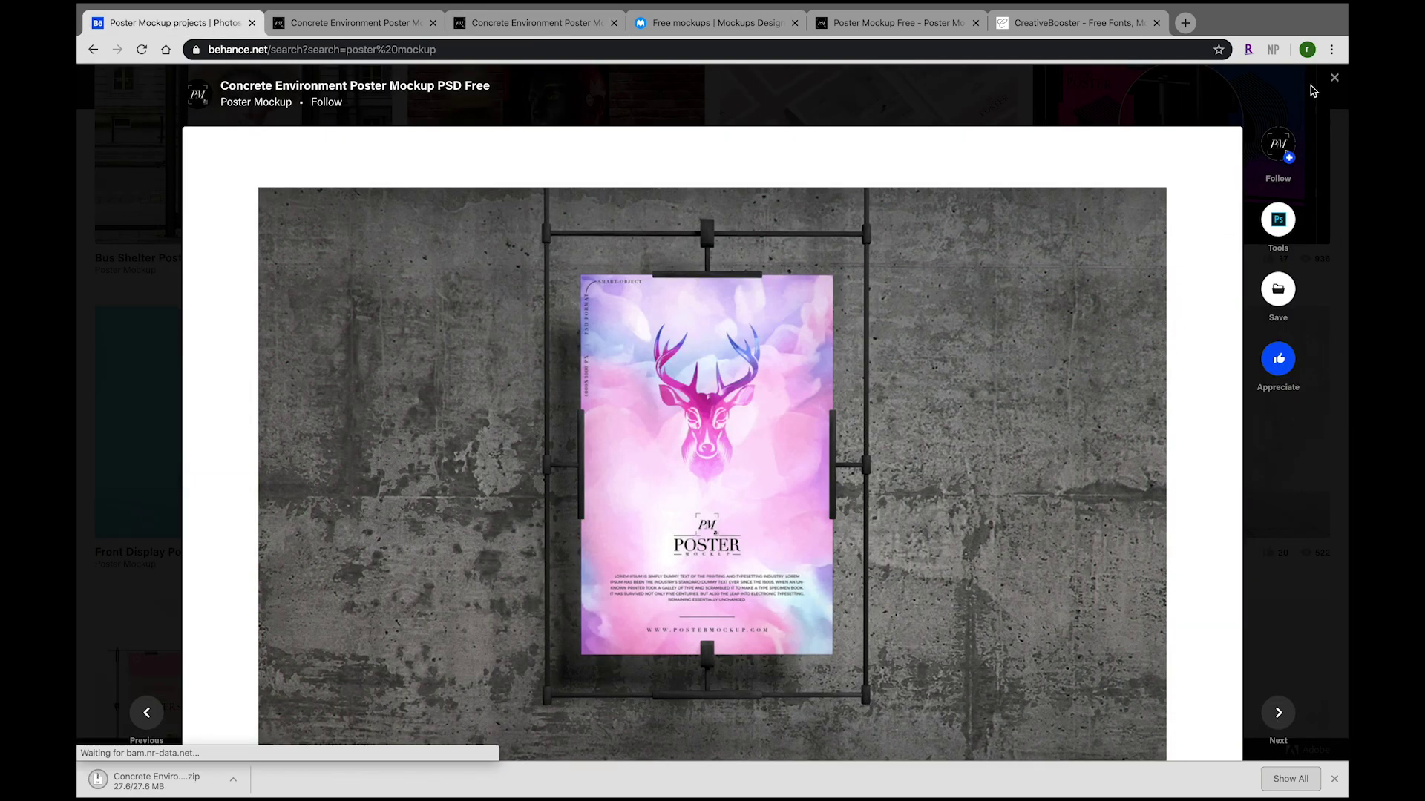
left_click(1335, 77)
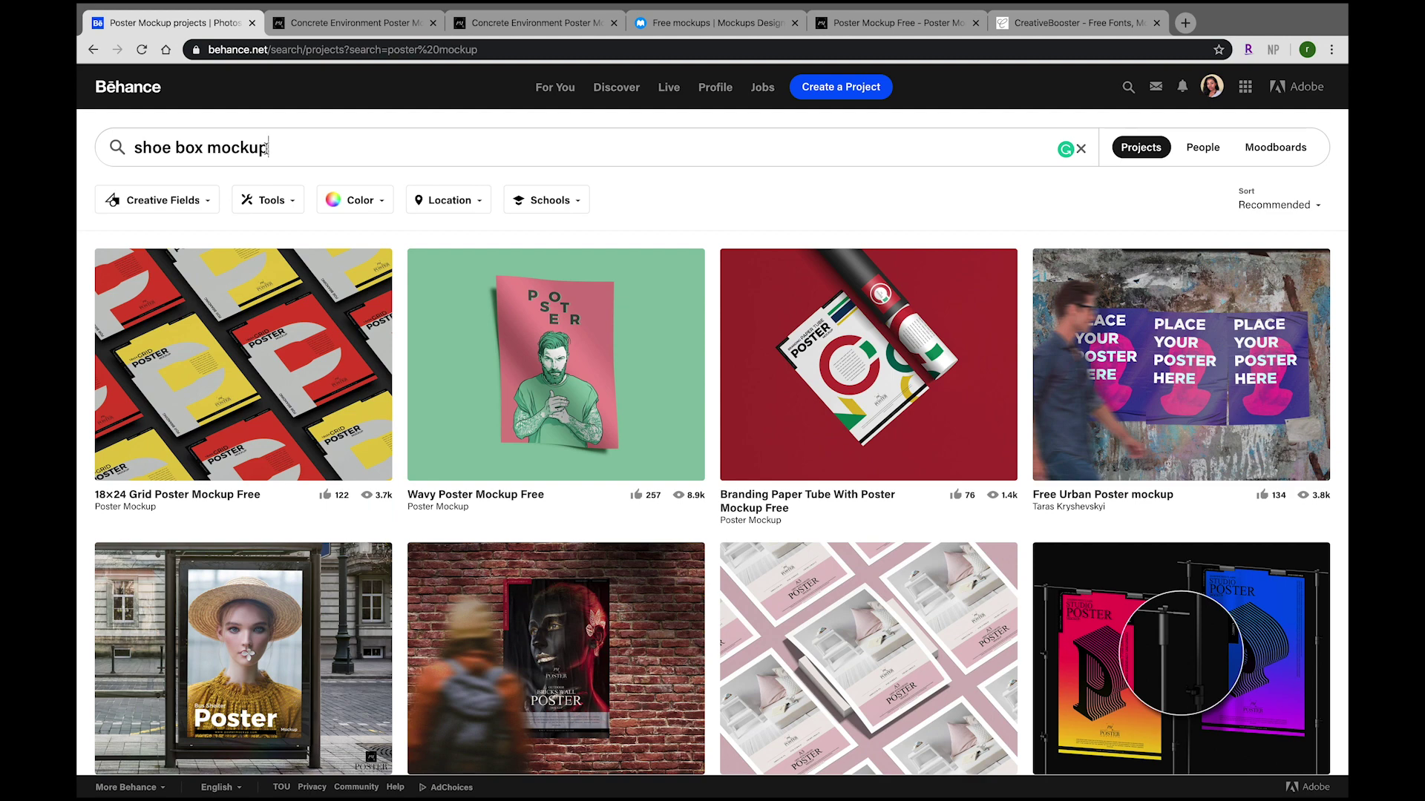
Search Behance projects for "shoe box mockup" and look through the results
key("Return")
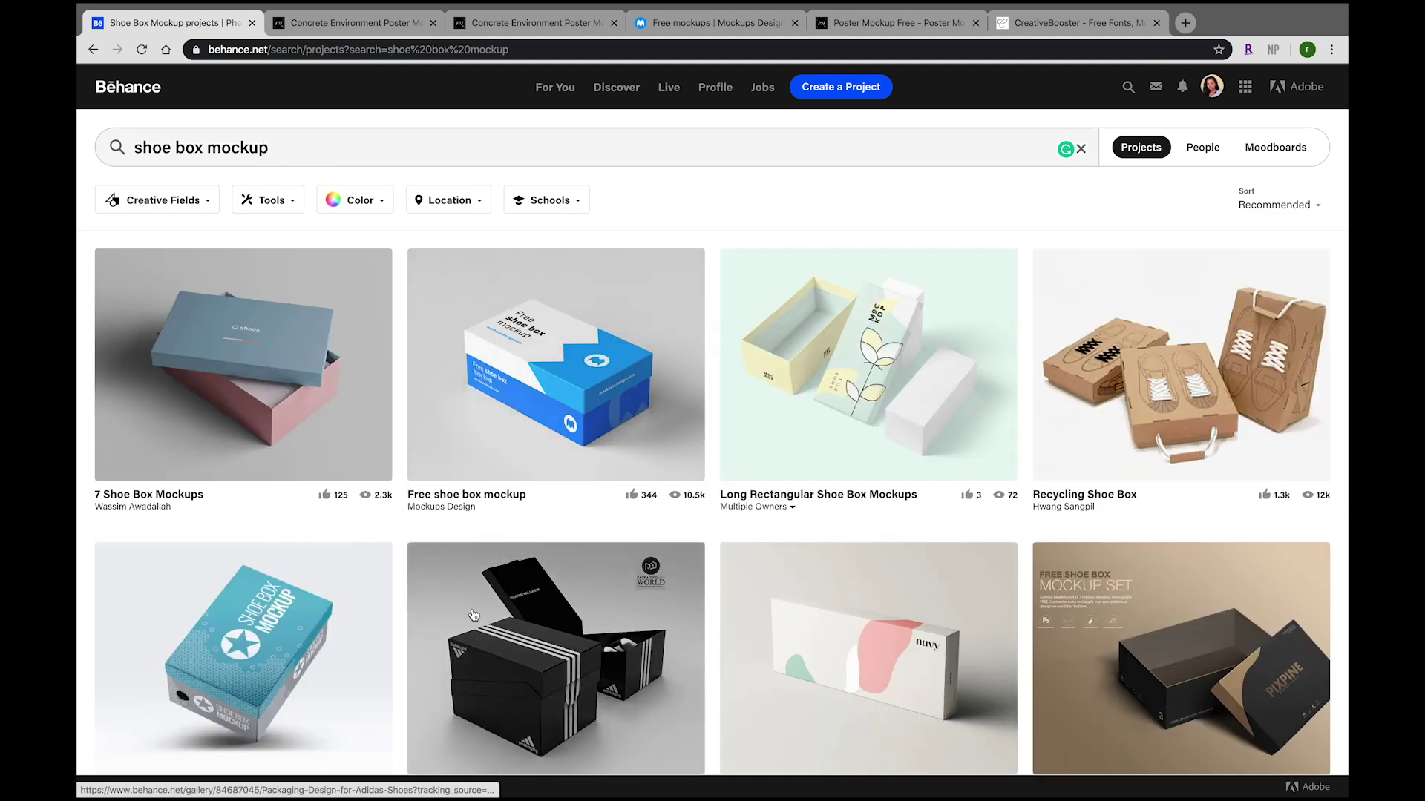
scroll(473, 615, "down", 5)
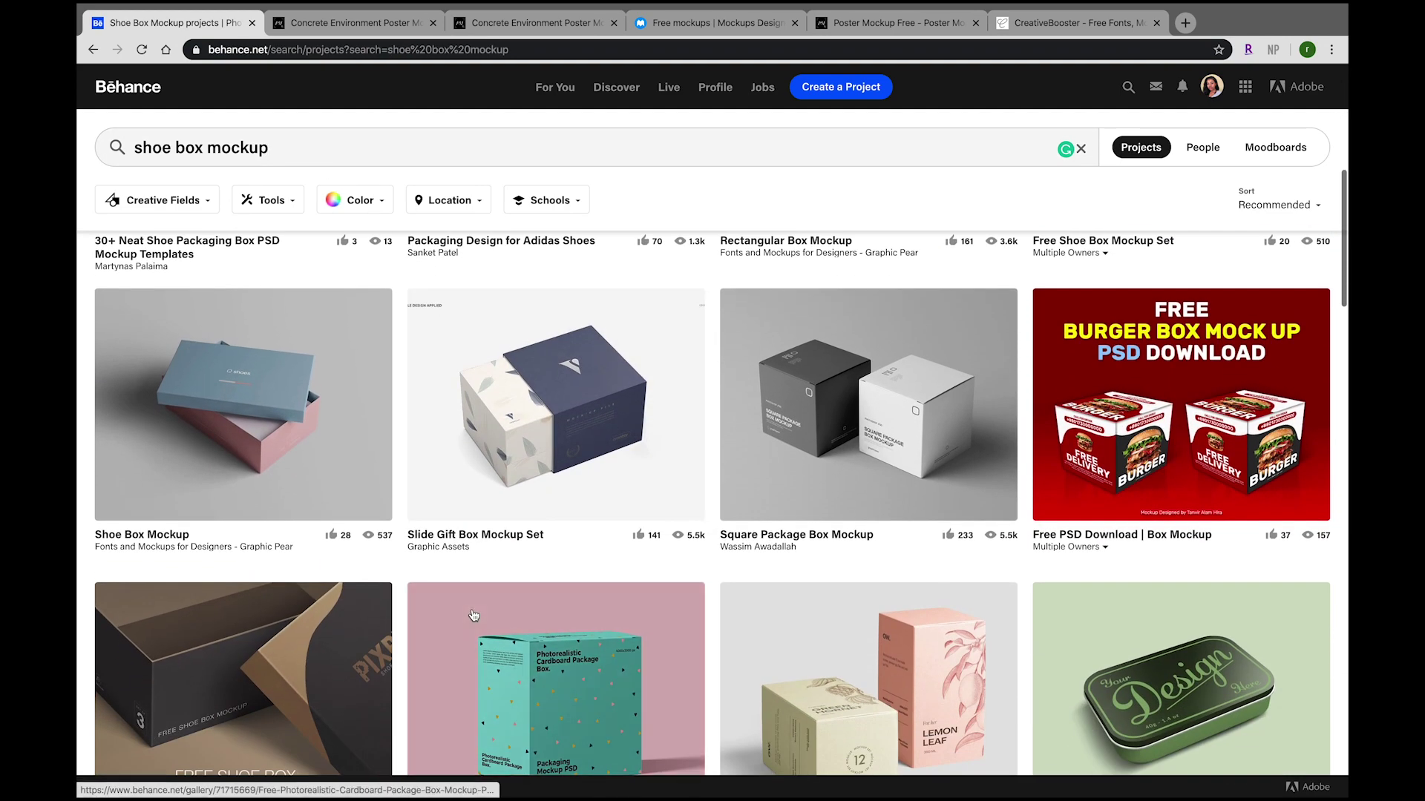
scroll(472, 615, "up", 7)
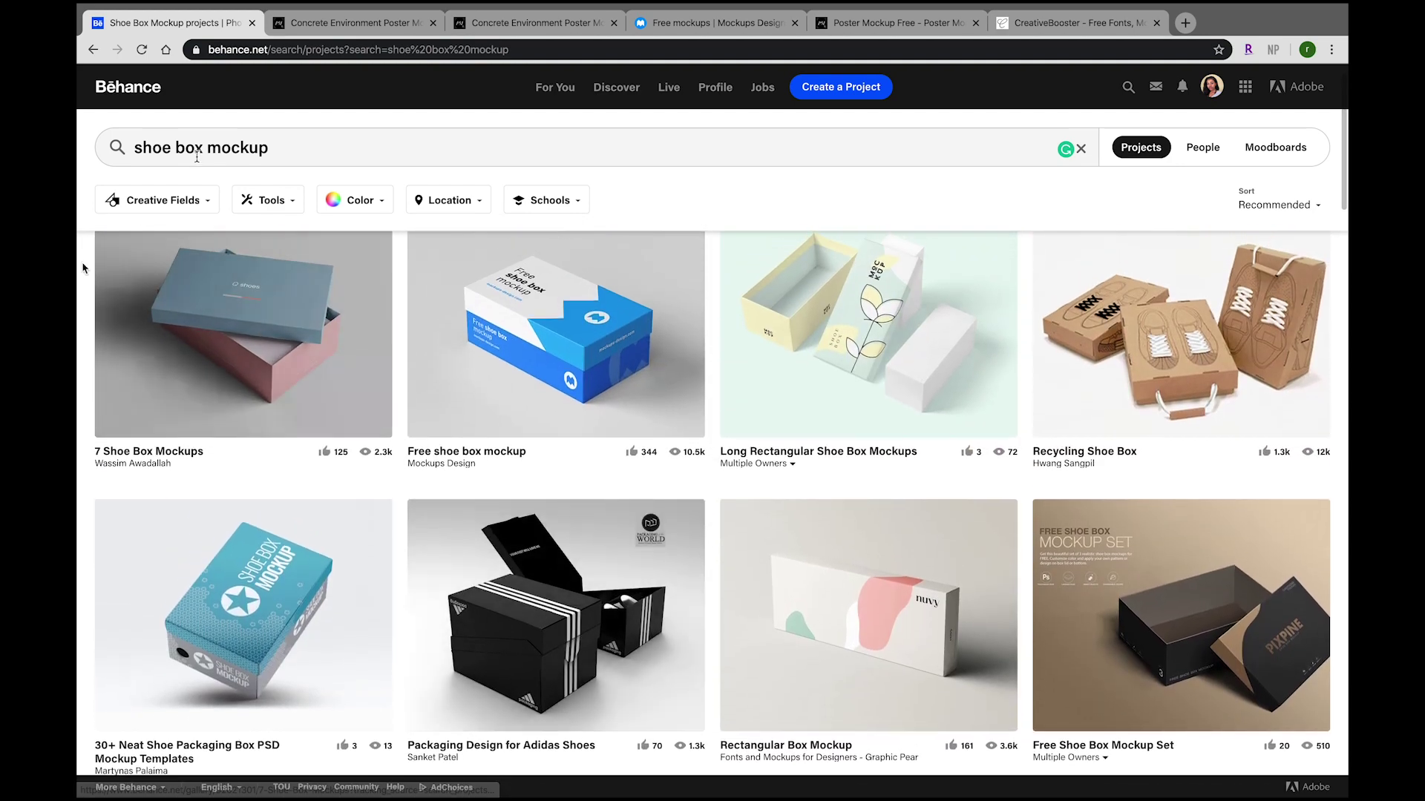
Change the Behance search to "wine bottle mockup" and look through the resulting projects
left_click_drag(171, 147, 83, 151)
scroll(118, 151, "up", 1)
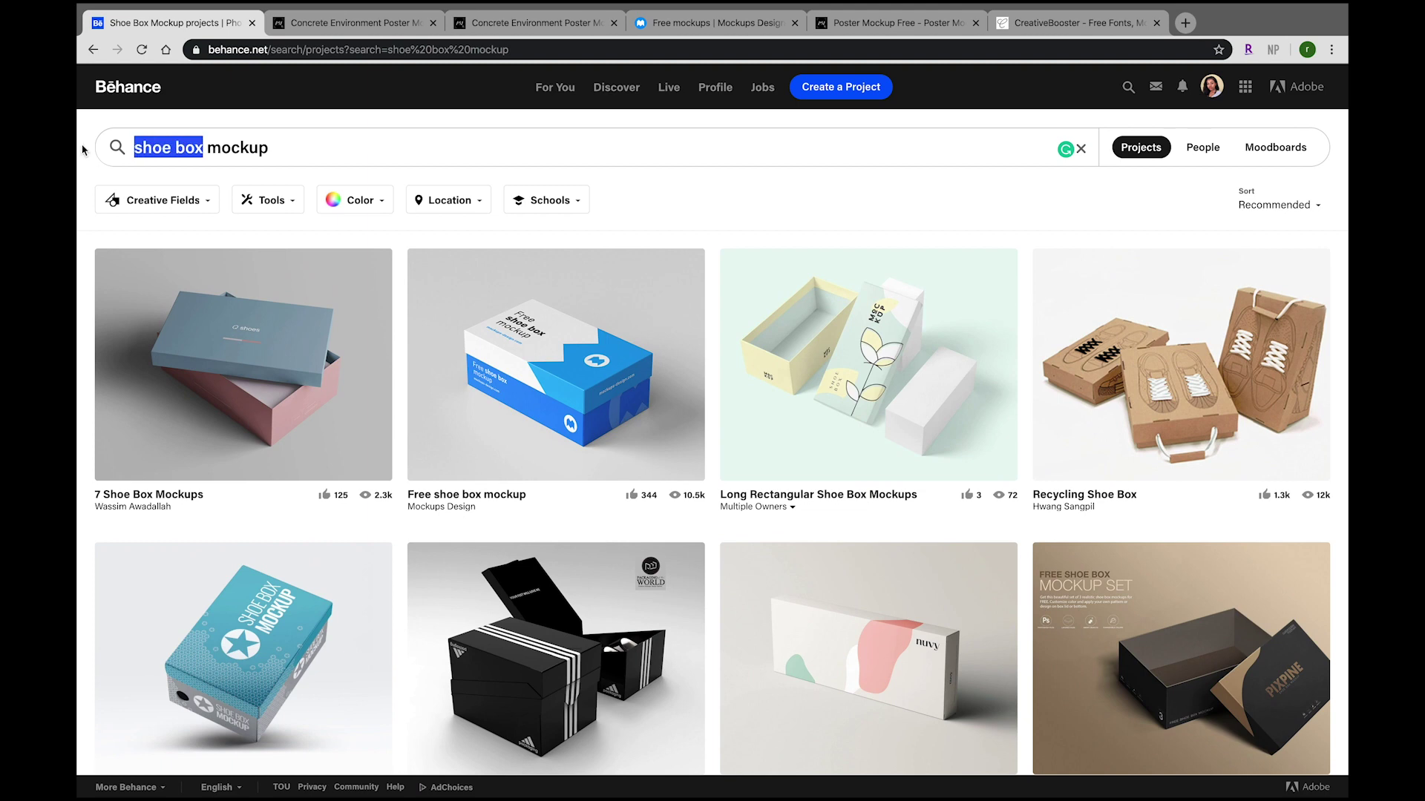
type("wine bo")
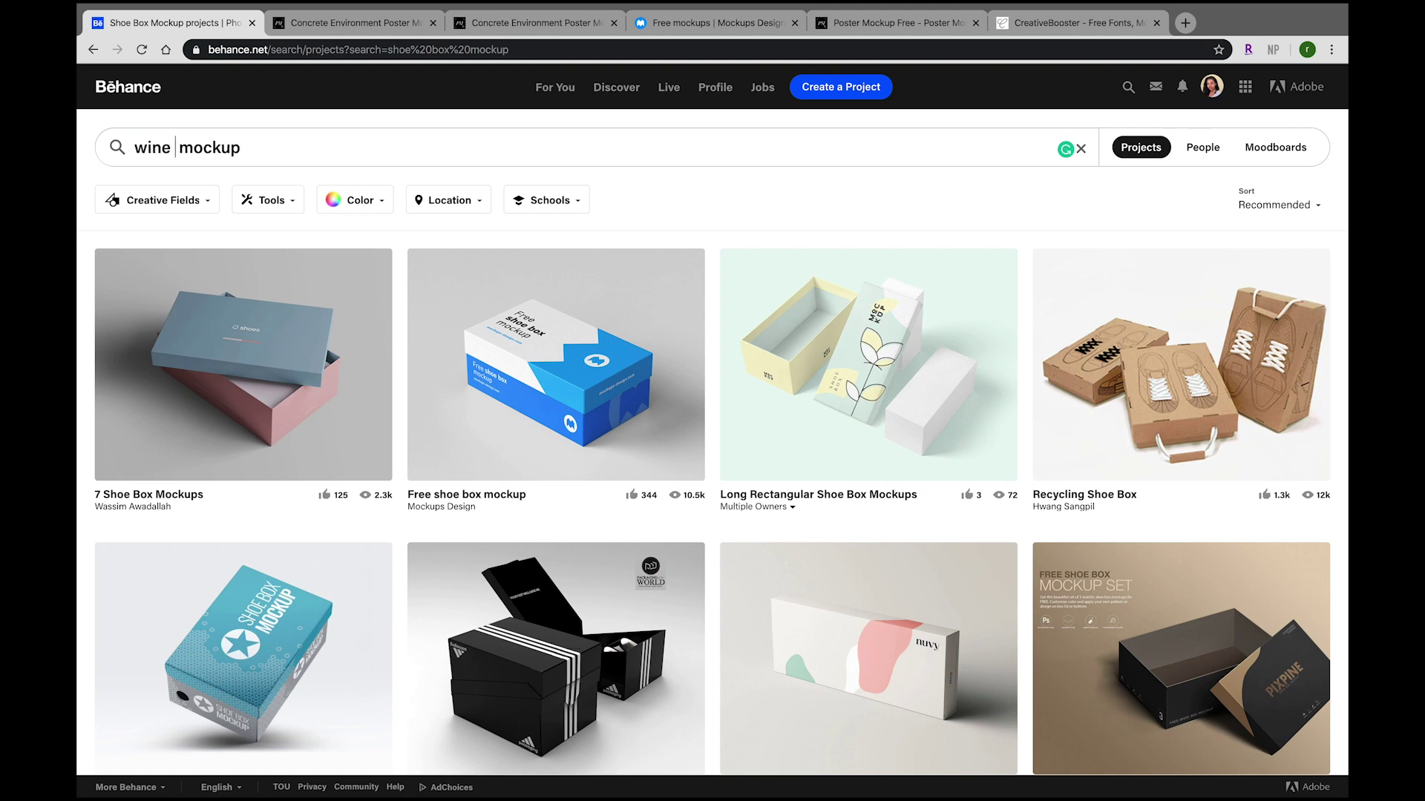
type("ttle")
key("Return")
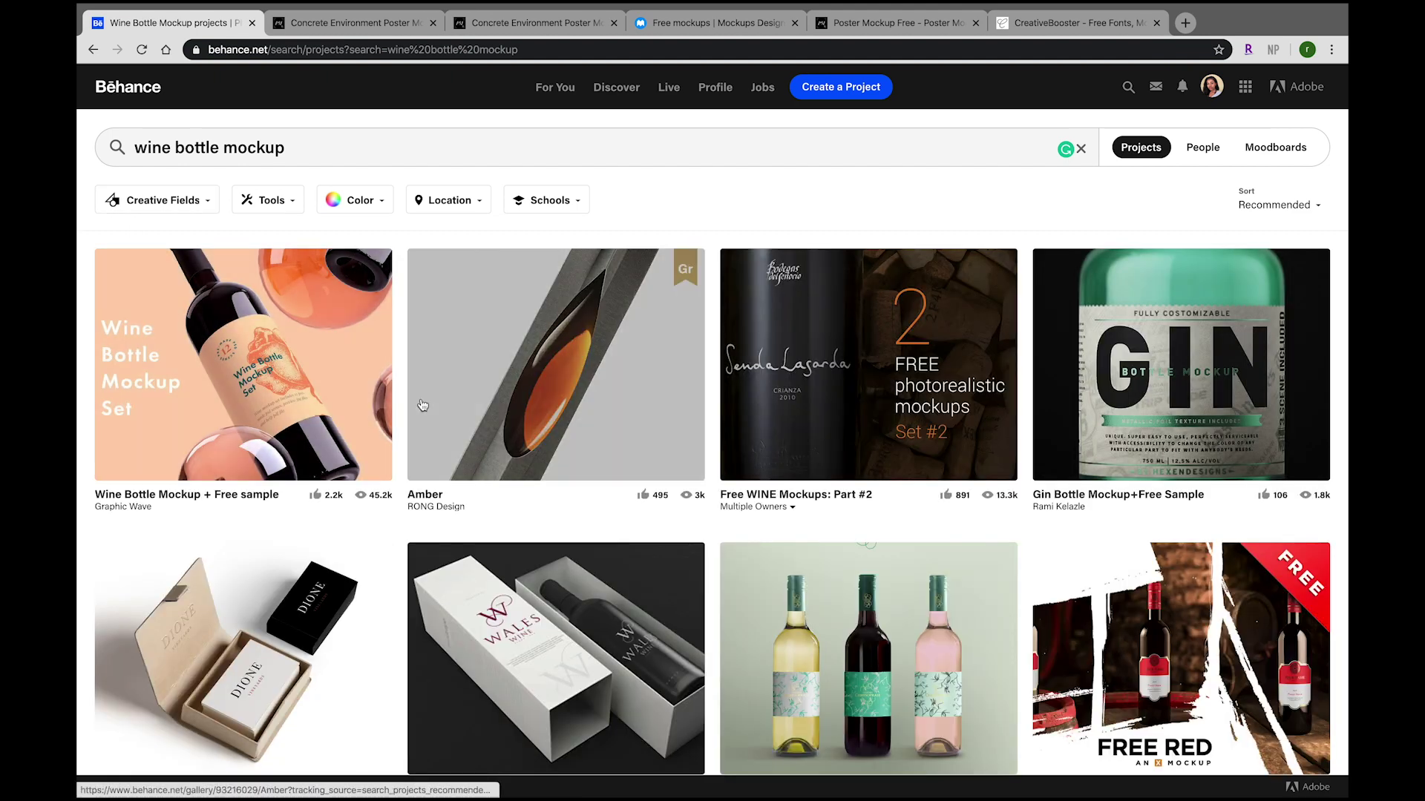
scroll(422, 405, "down", 3)
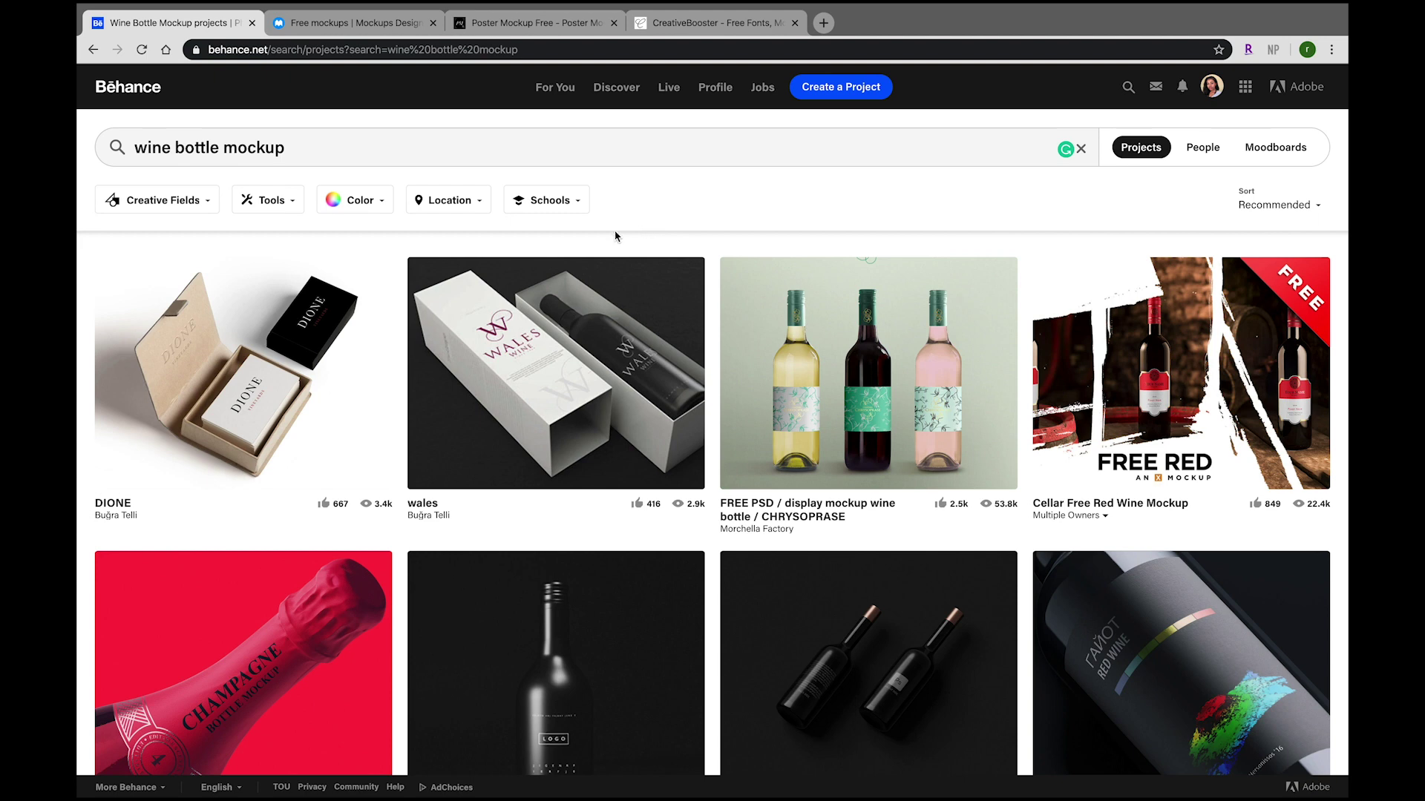
Switch to mockups-design.com, browse its free mockups and open the Misc category
left_click(383, 23)
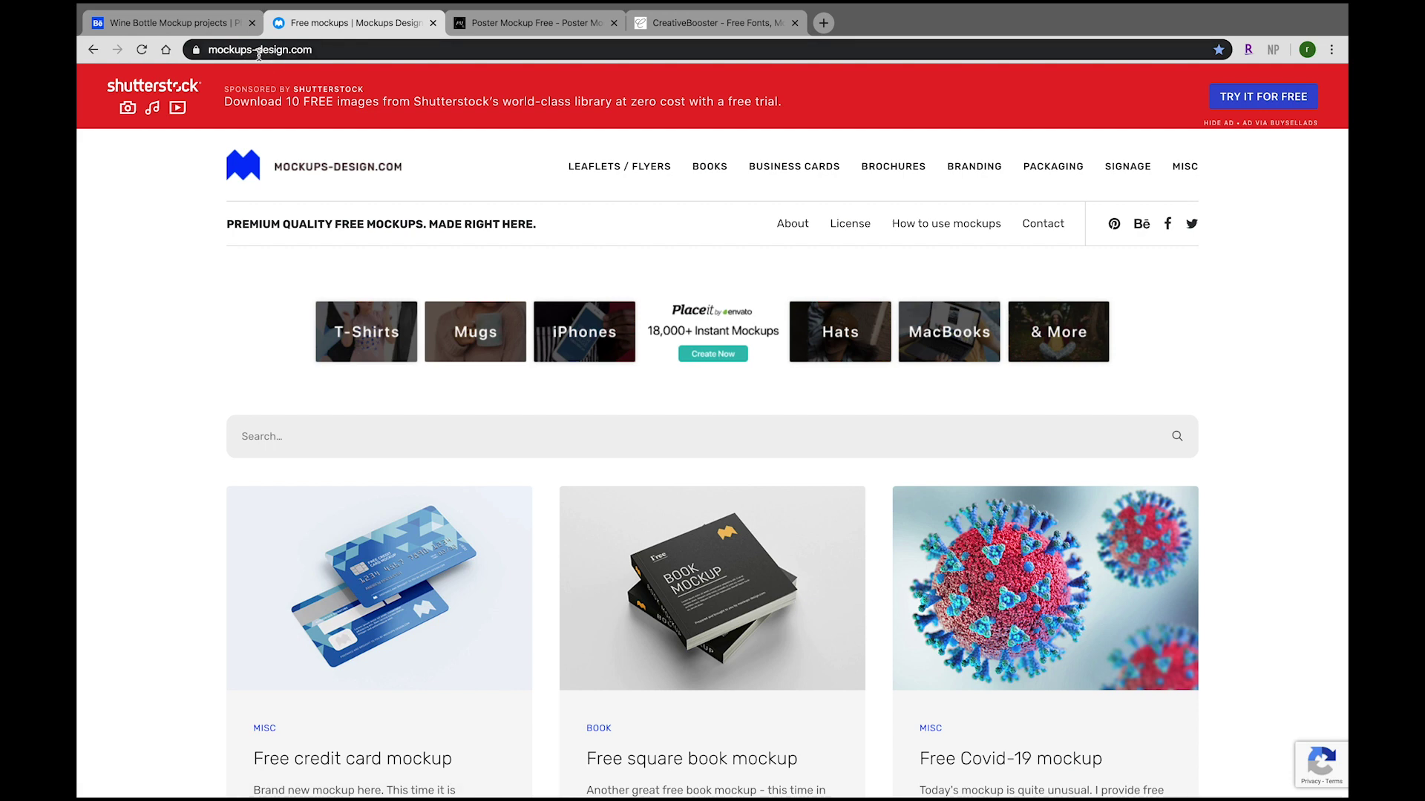
scroll(367, 460, "down", 3)
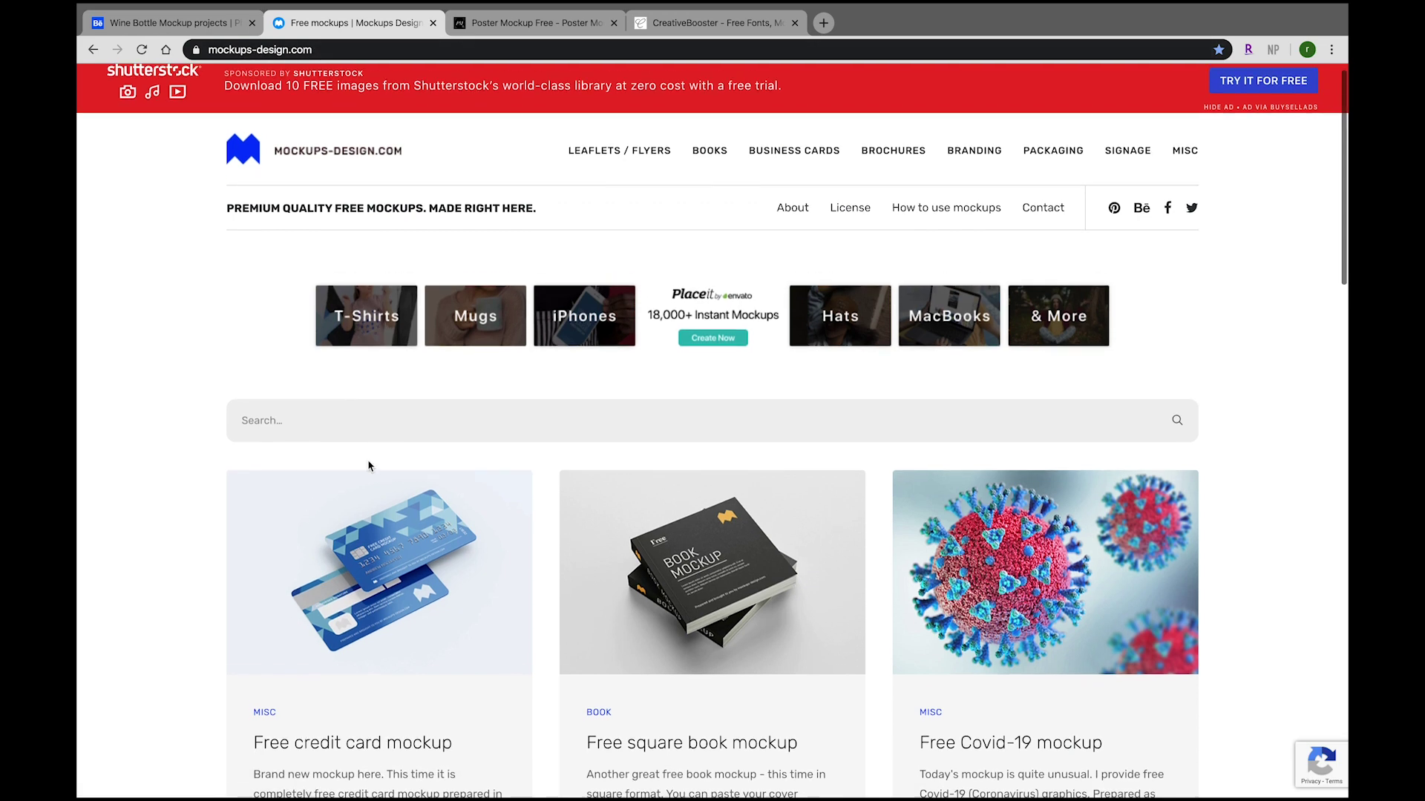
scroll(368, 465, "down", 6)
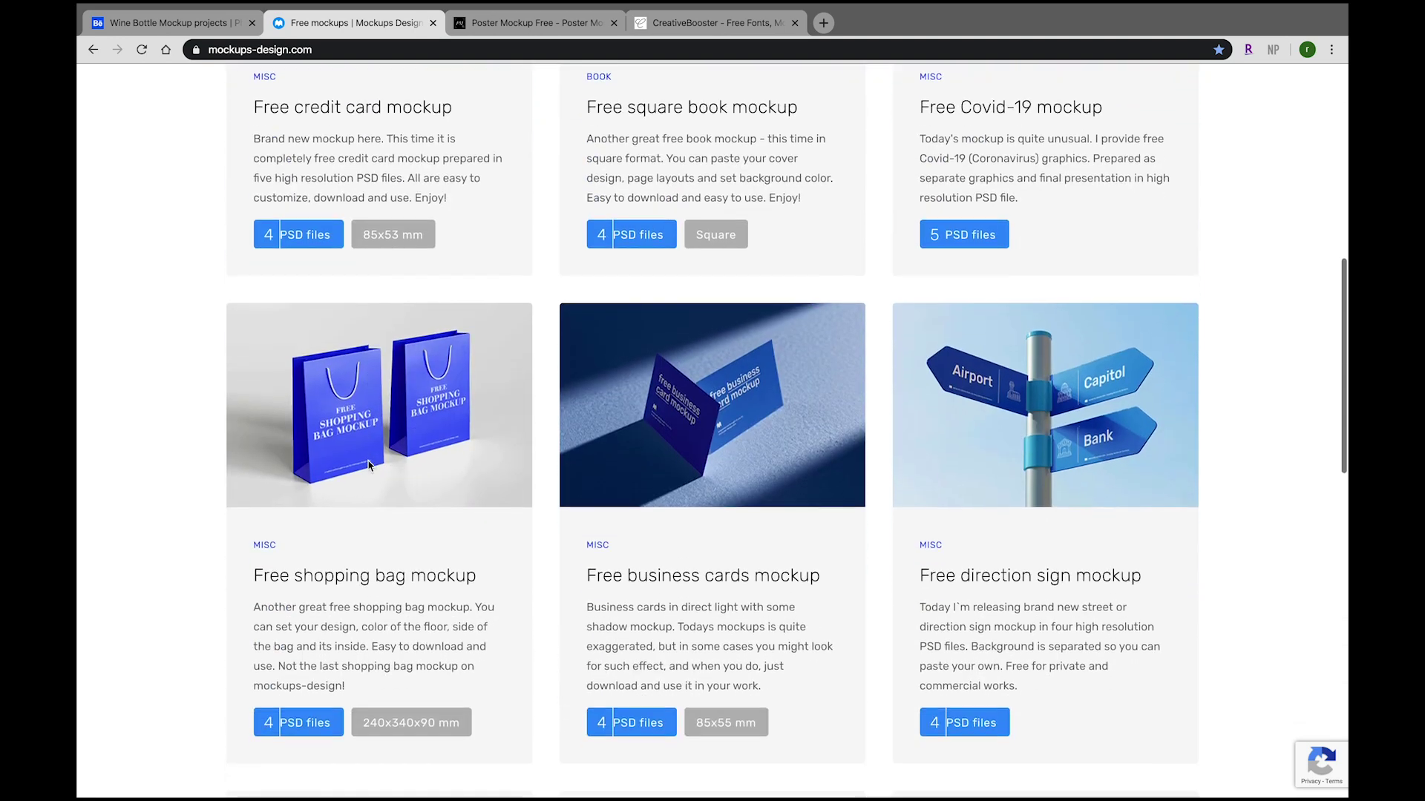
scroll(369, 465, "up", 5)
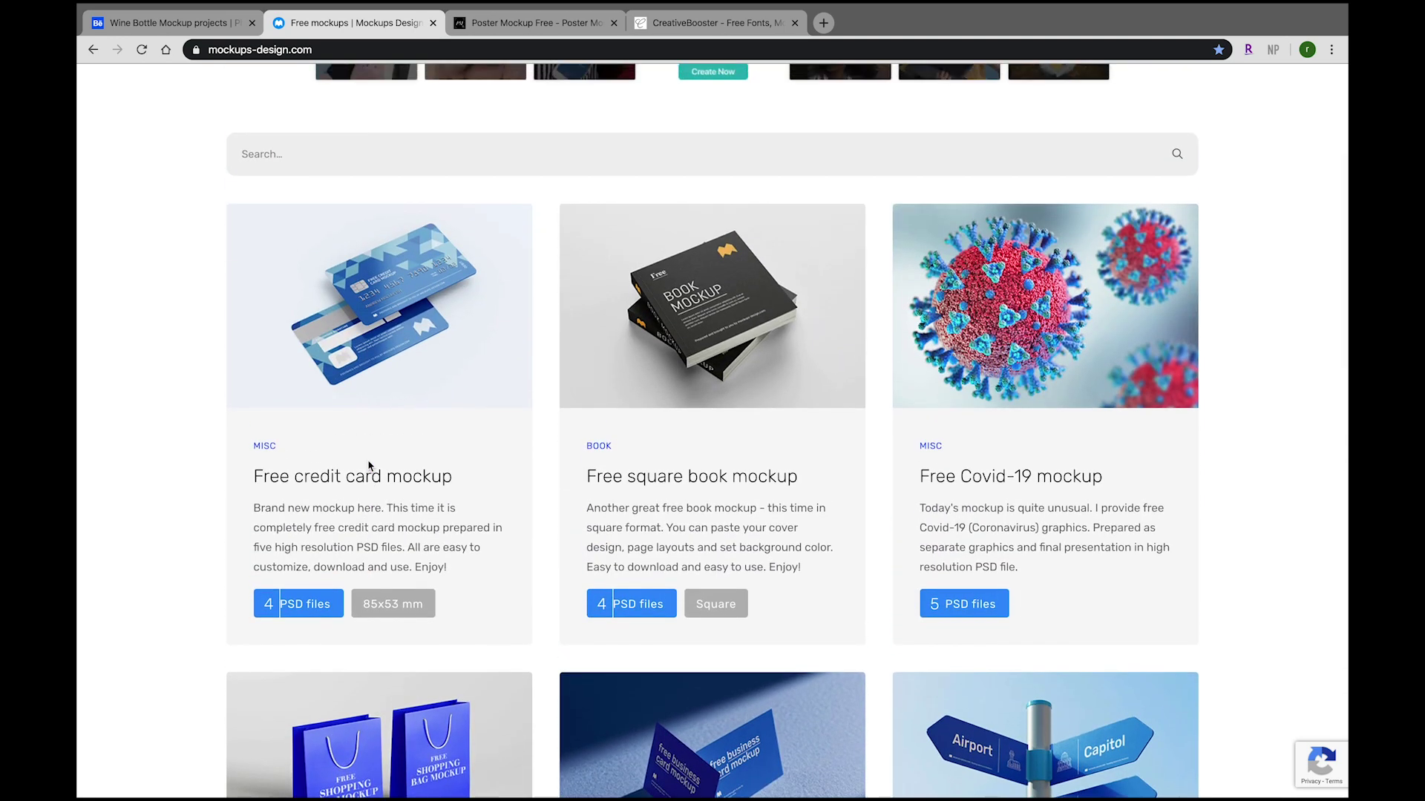
scroll(369, 466, "down", 3)
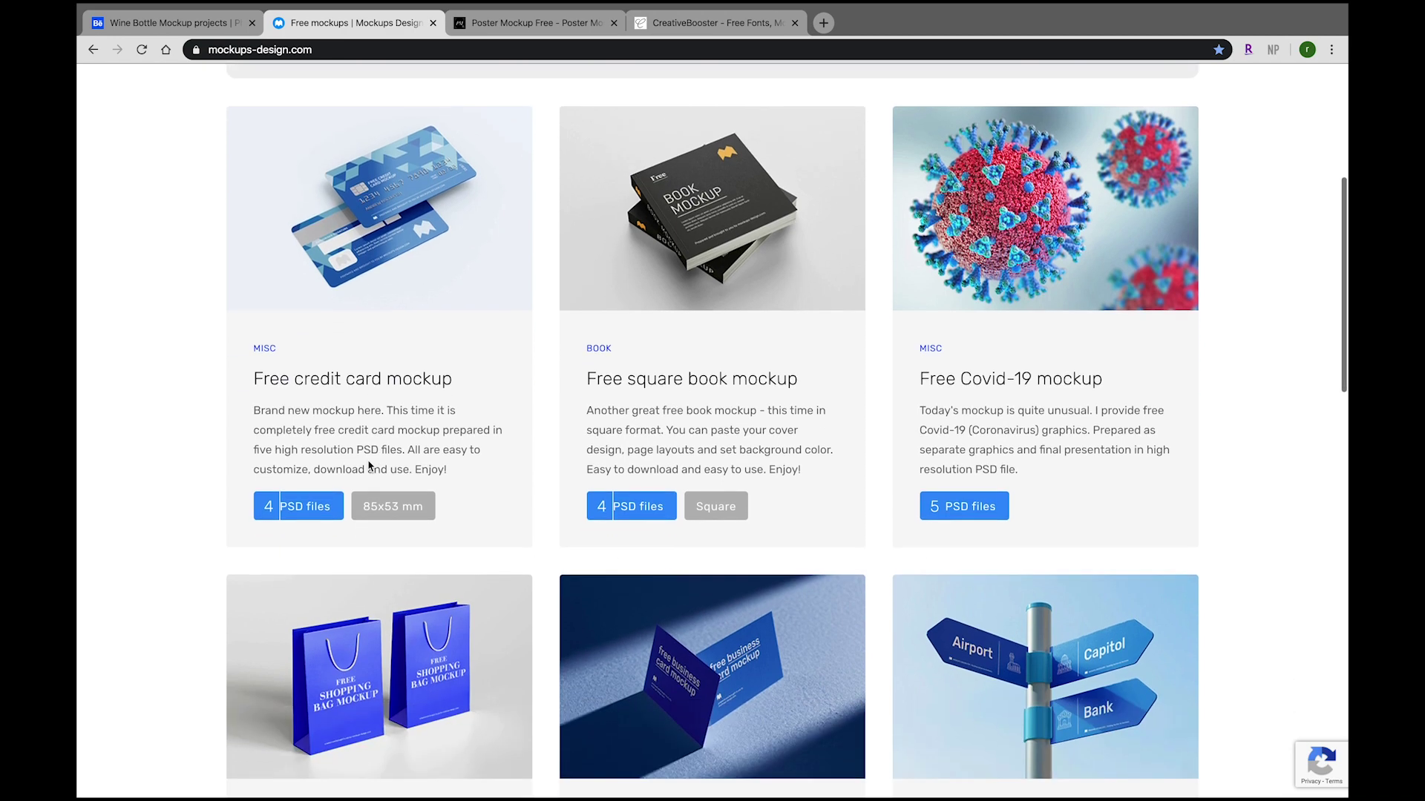
left_click(264, 220)
Switch to the postermockup.com site and open its Poster Mockup Free section
left_click(486, 26)
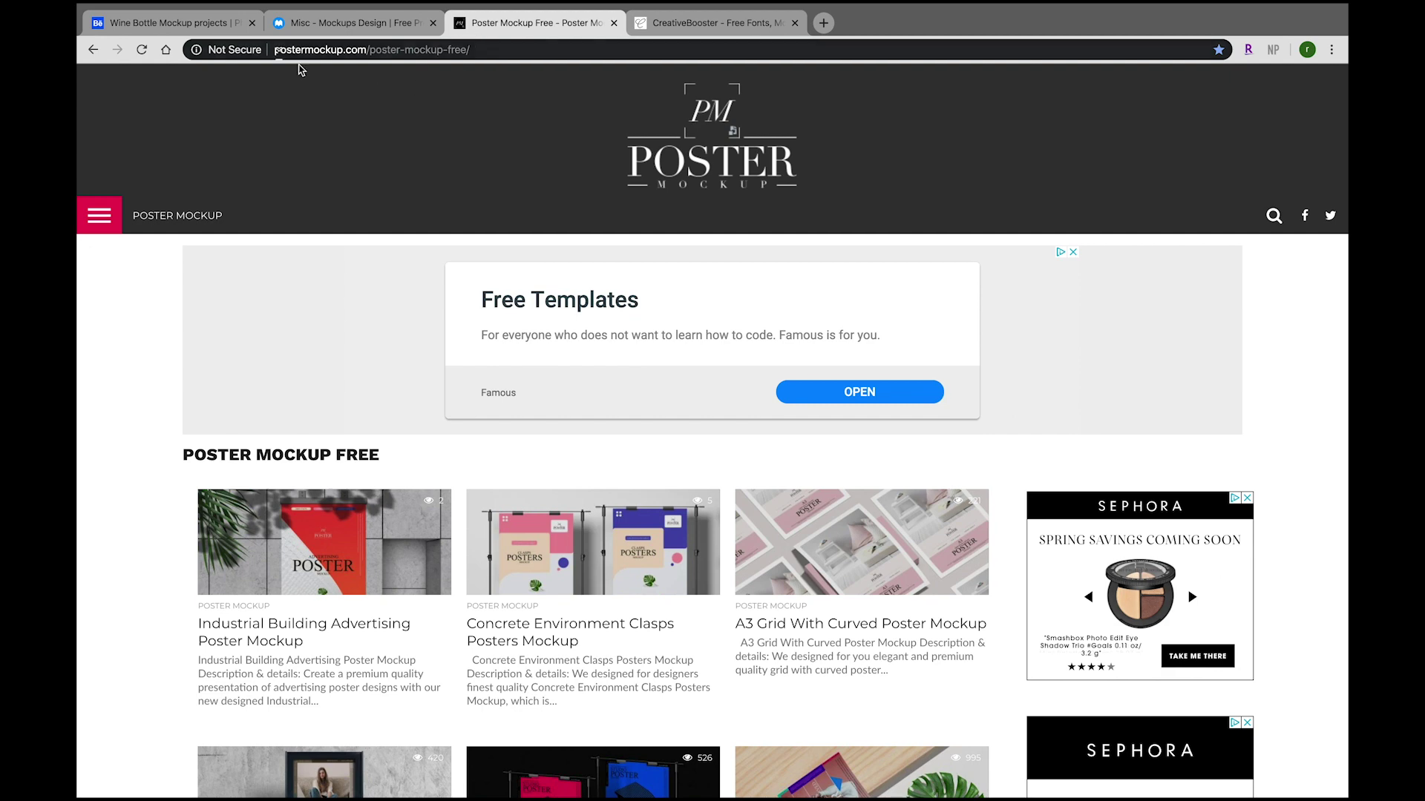
left_click_drag(276, 50, 494, 52)
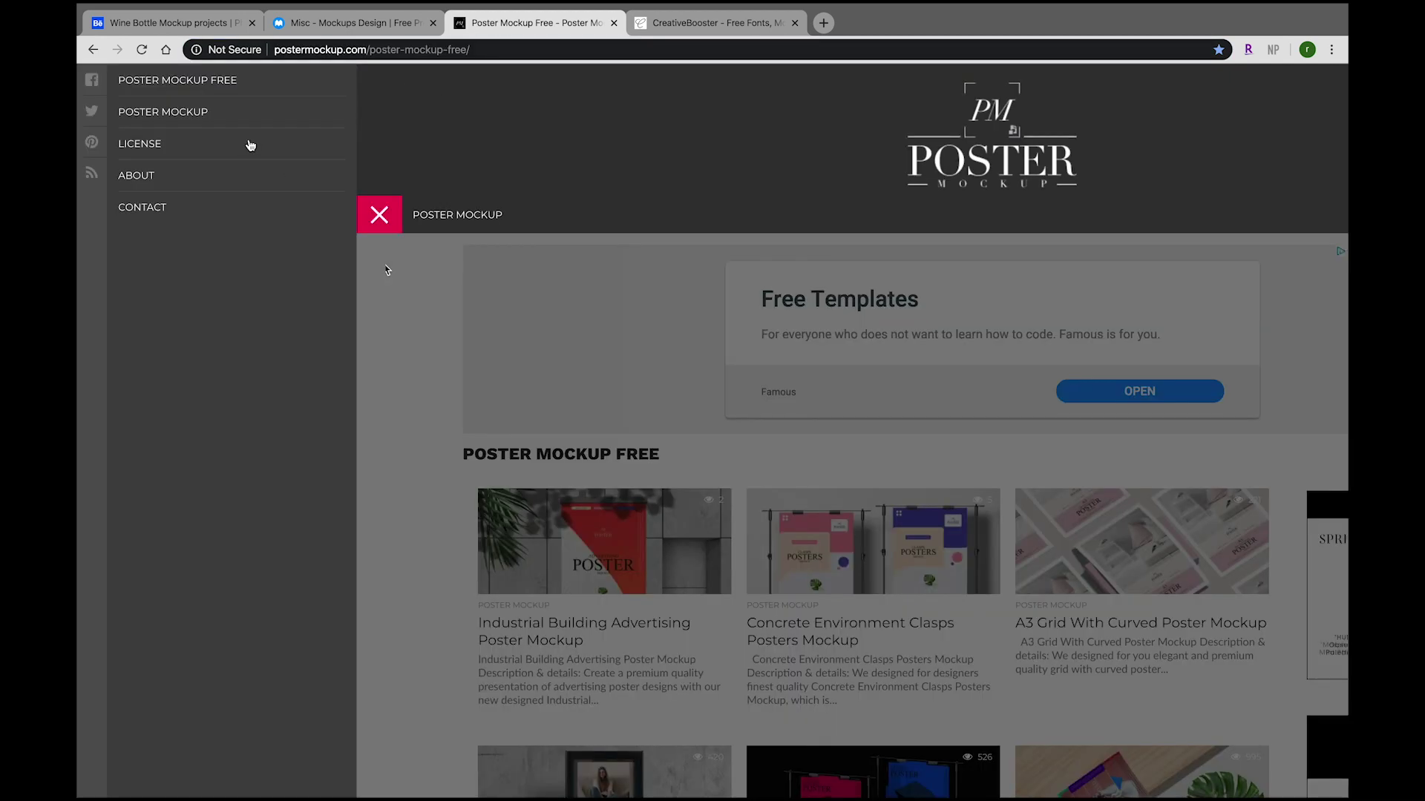
left_click(99, 215)
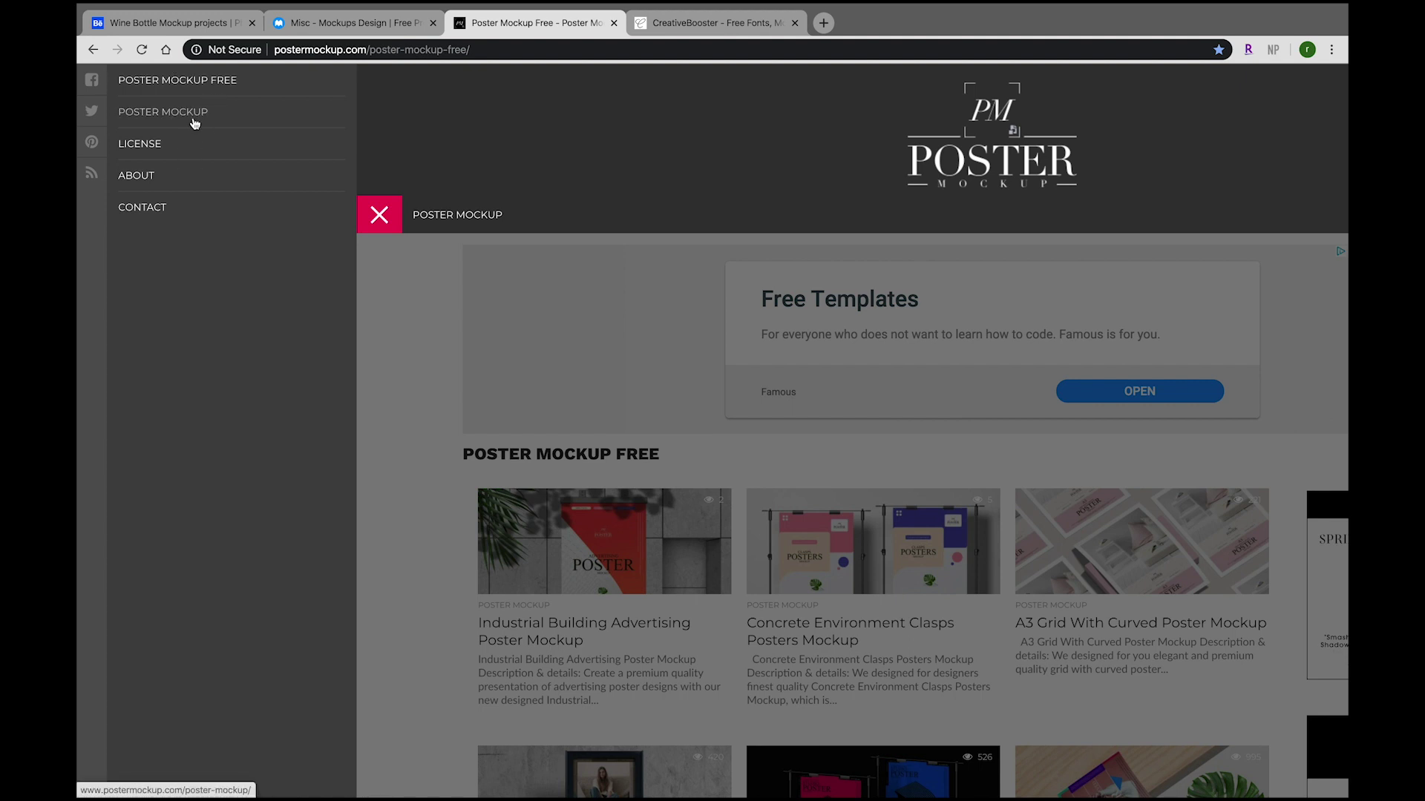
left_click(221, 90)
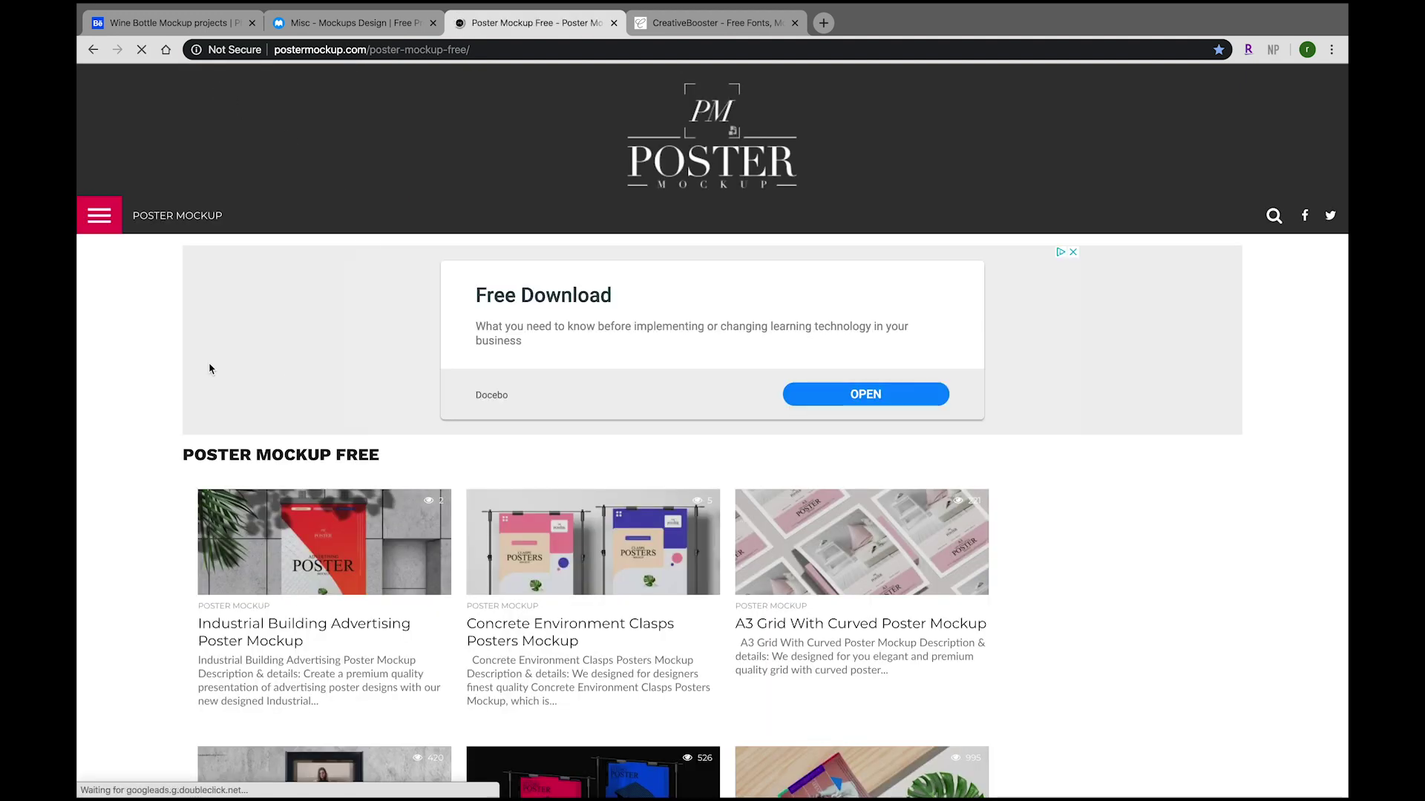
Browse the free poster mockups and load more posts below the 18×24 Grid Poster Mockup For Branding
scroll(208, 362, "down", 5)
scroll(211, 370, "down", 8)
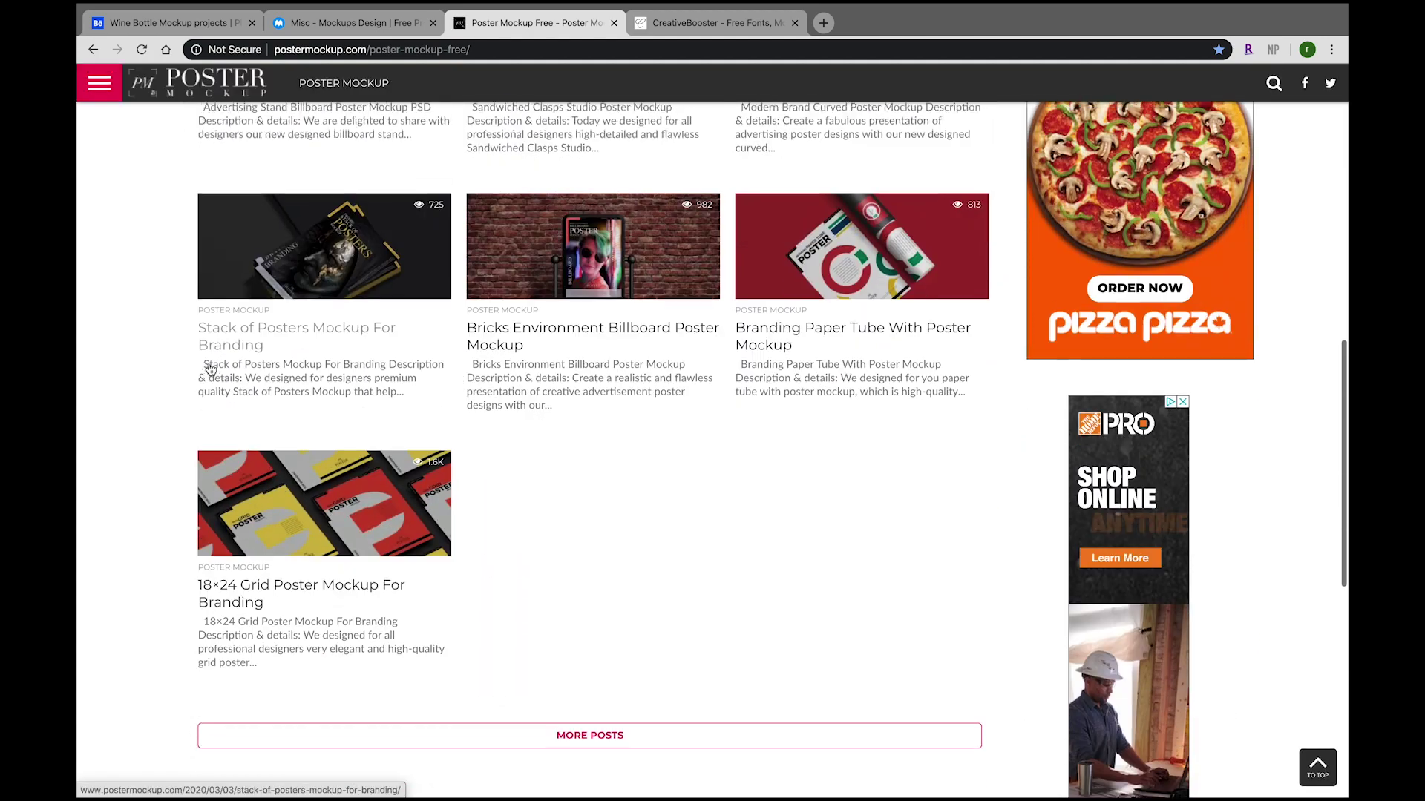
scroll(211, 369, "up", 2)
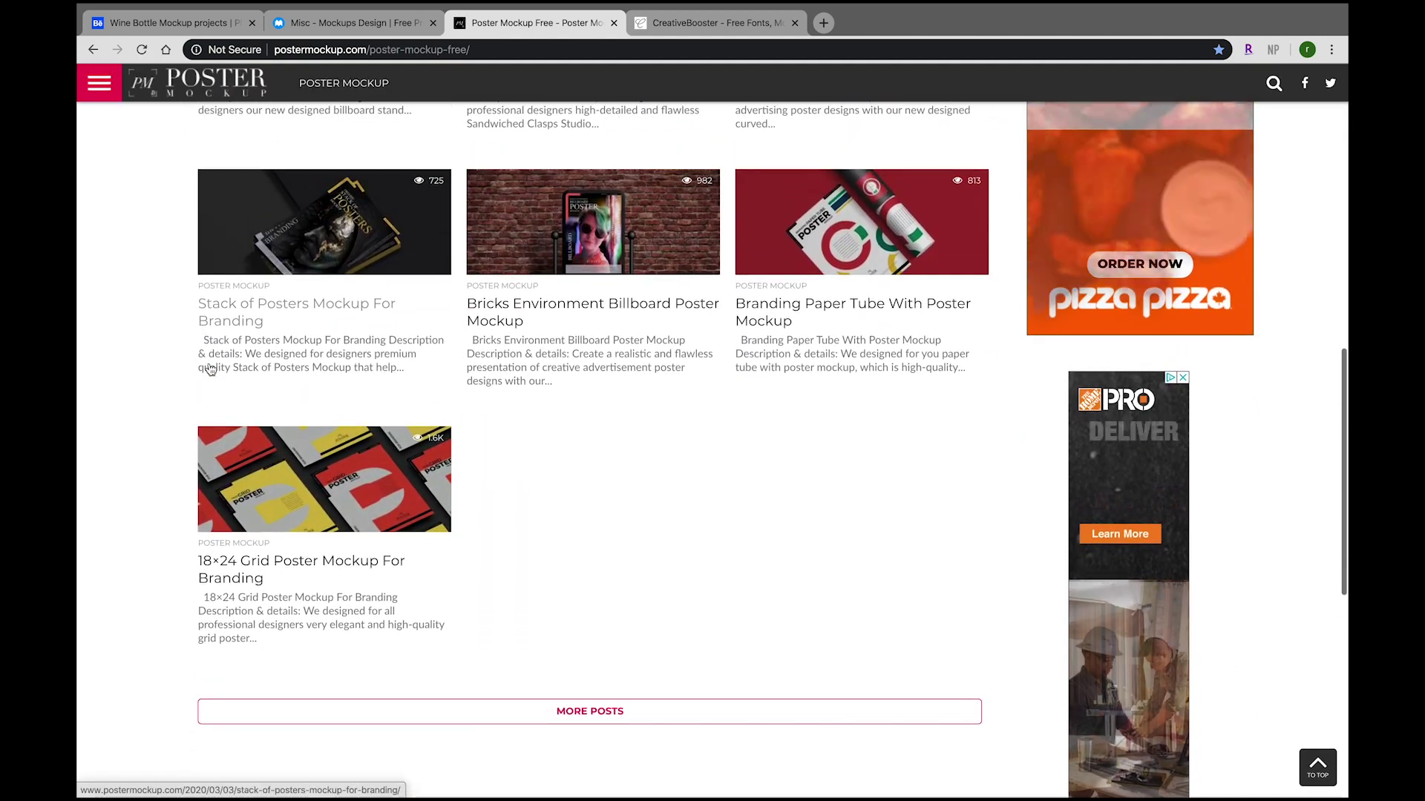
scroll(211, 369, "down", 1)
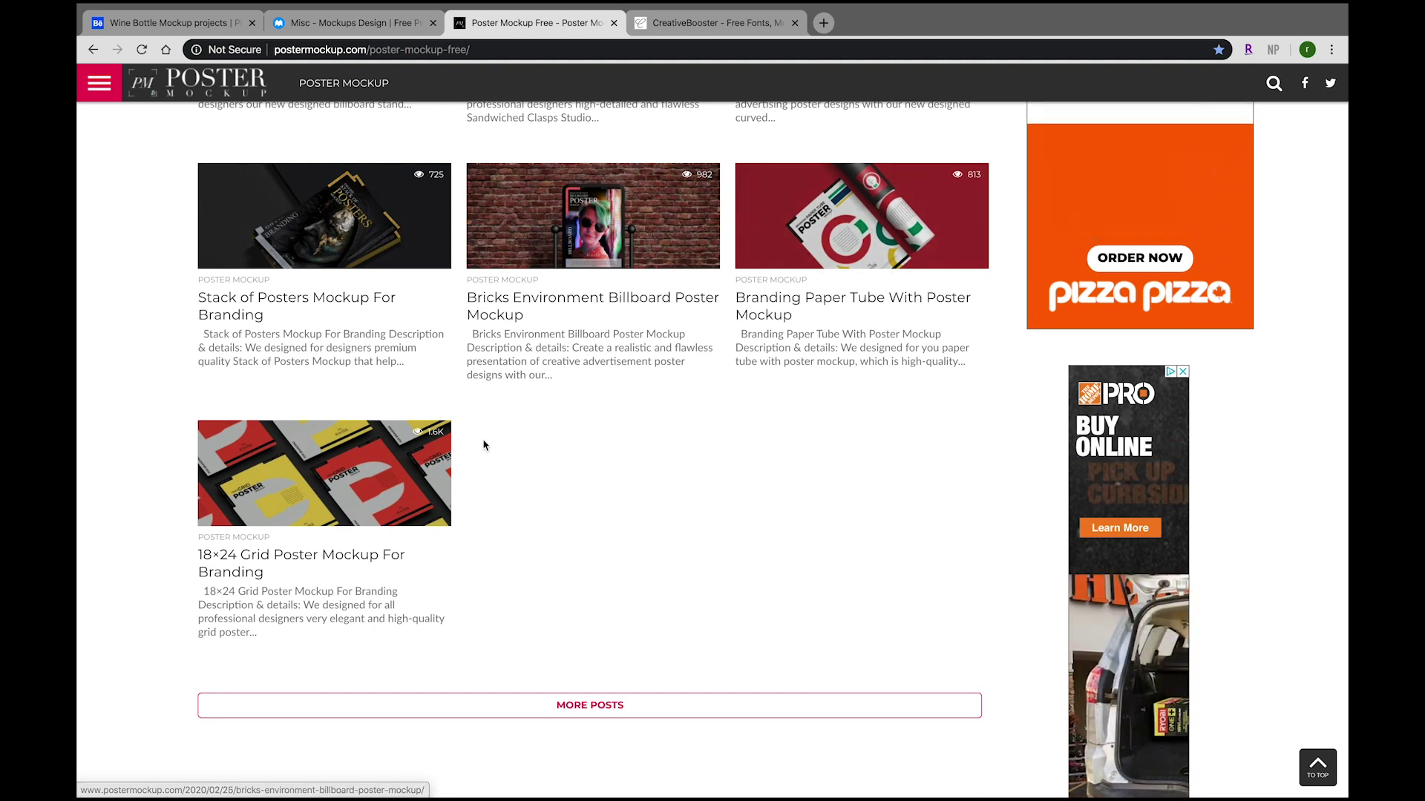
scroll(483, 445, "down", 2)
left_click(558, 568)
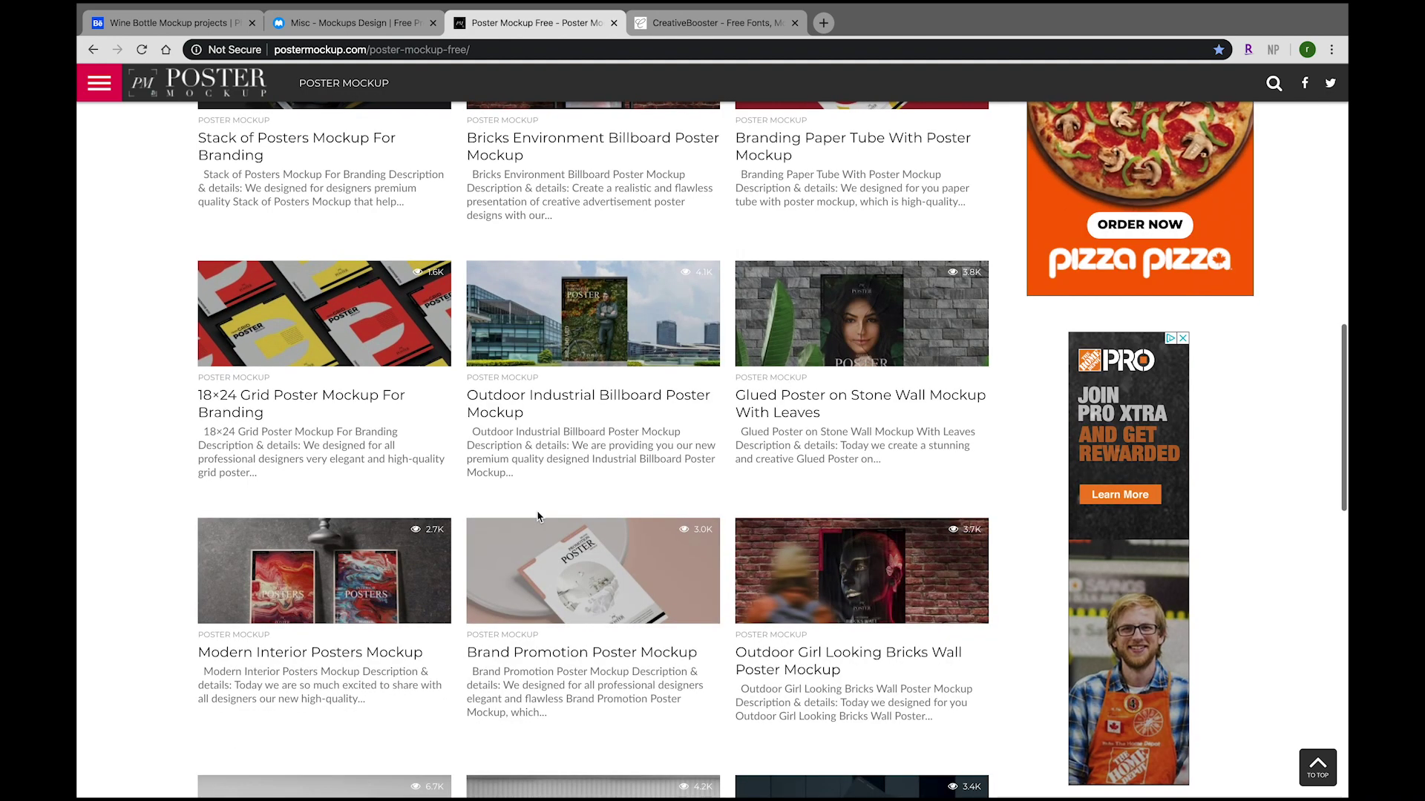
scroll(538, 517, "down", 3)
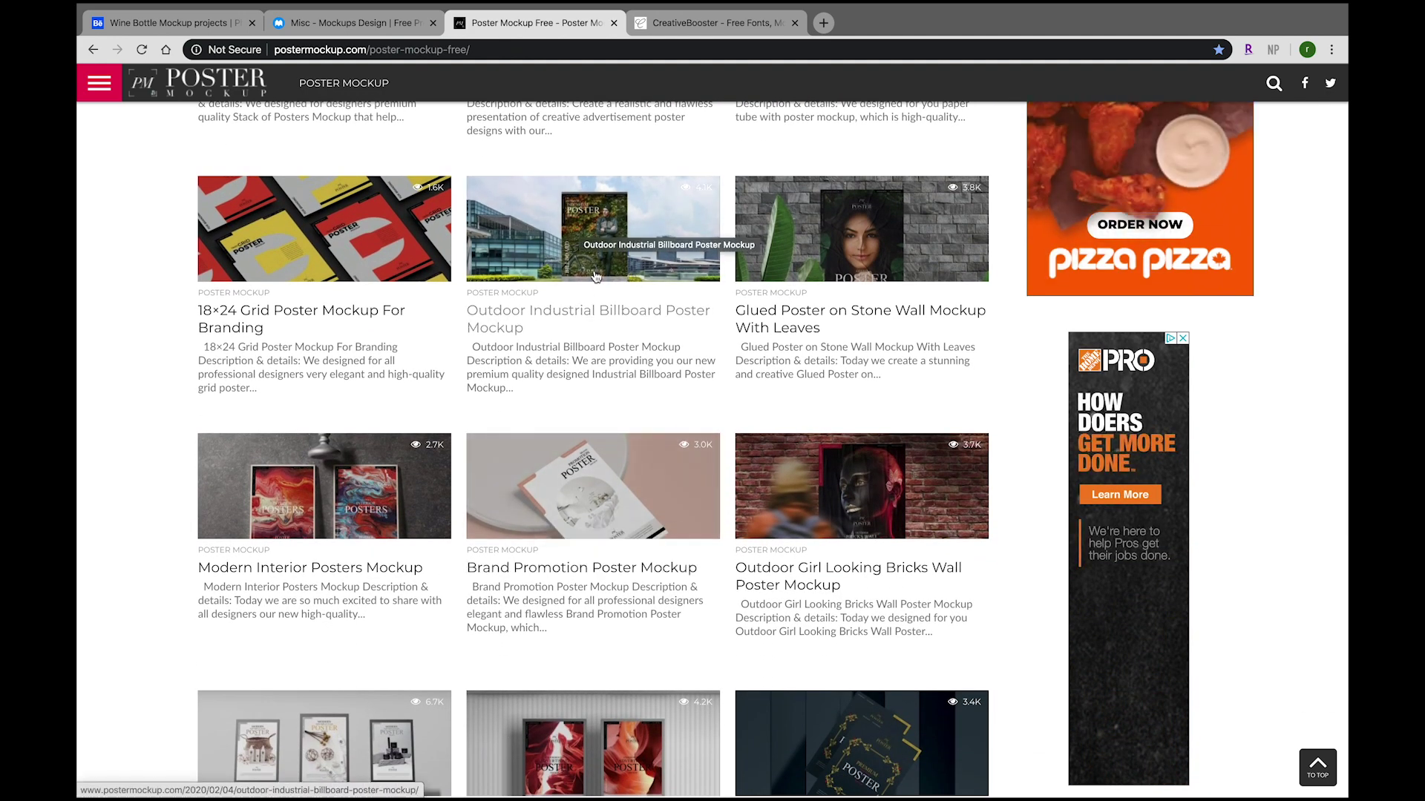
Switch to the creativebooster.net site and browse the free mockups and fonts on its home page
scroll(534, 404, "down", 5)
left_click(682, 30)
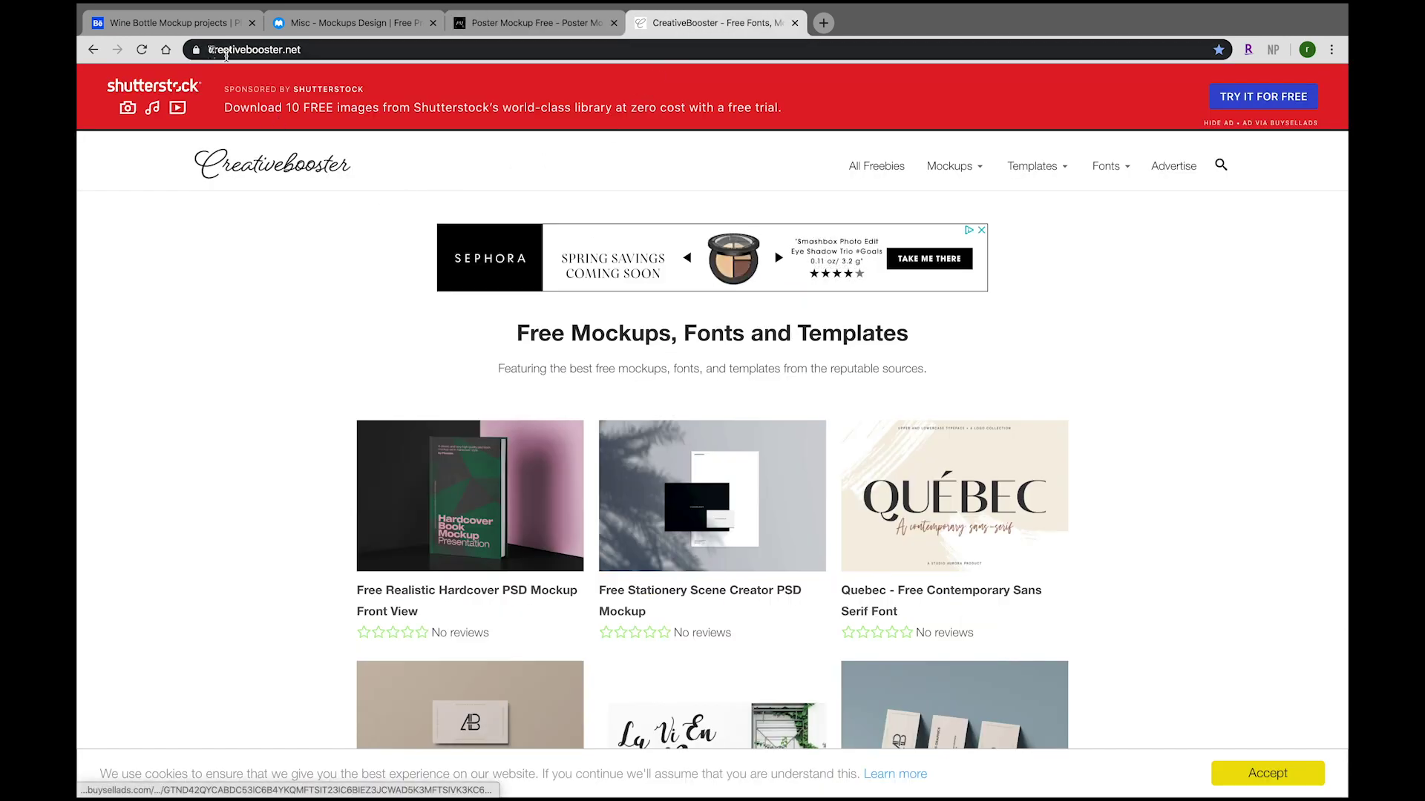
left_click(336, 50)
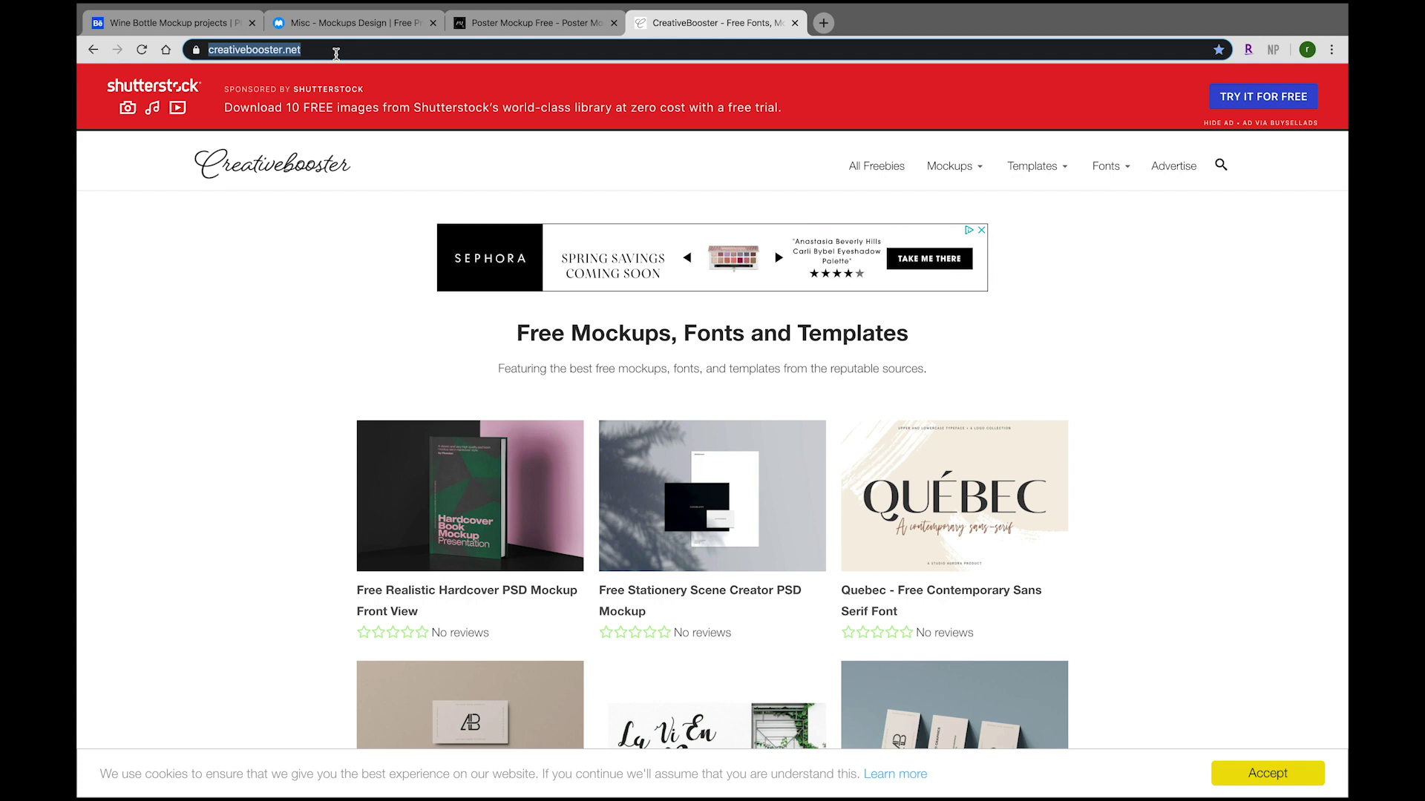
left_click(284, 197)
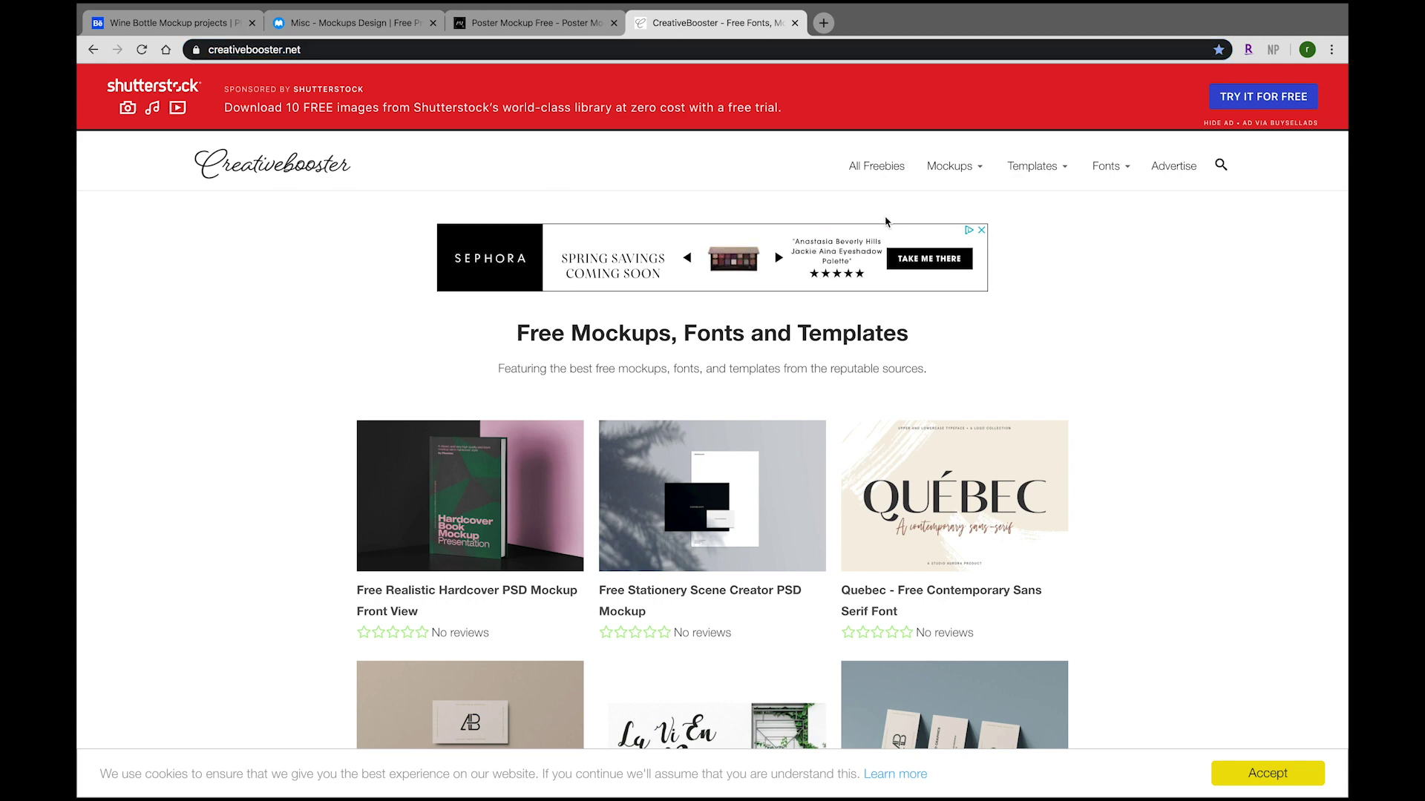
scroll(1032, 272, "down", 10)
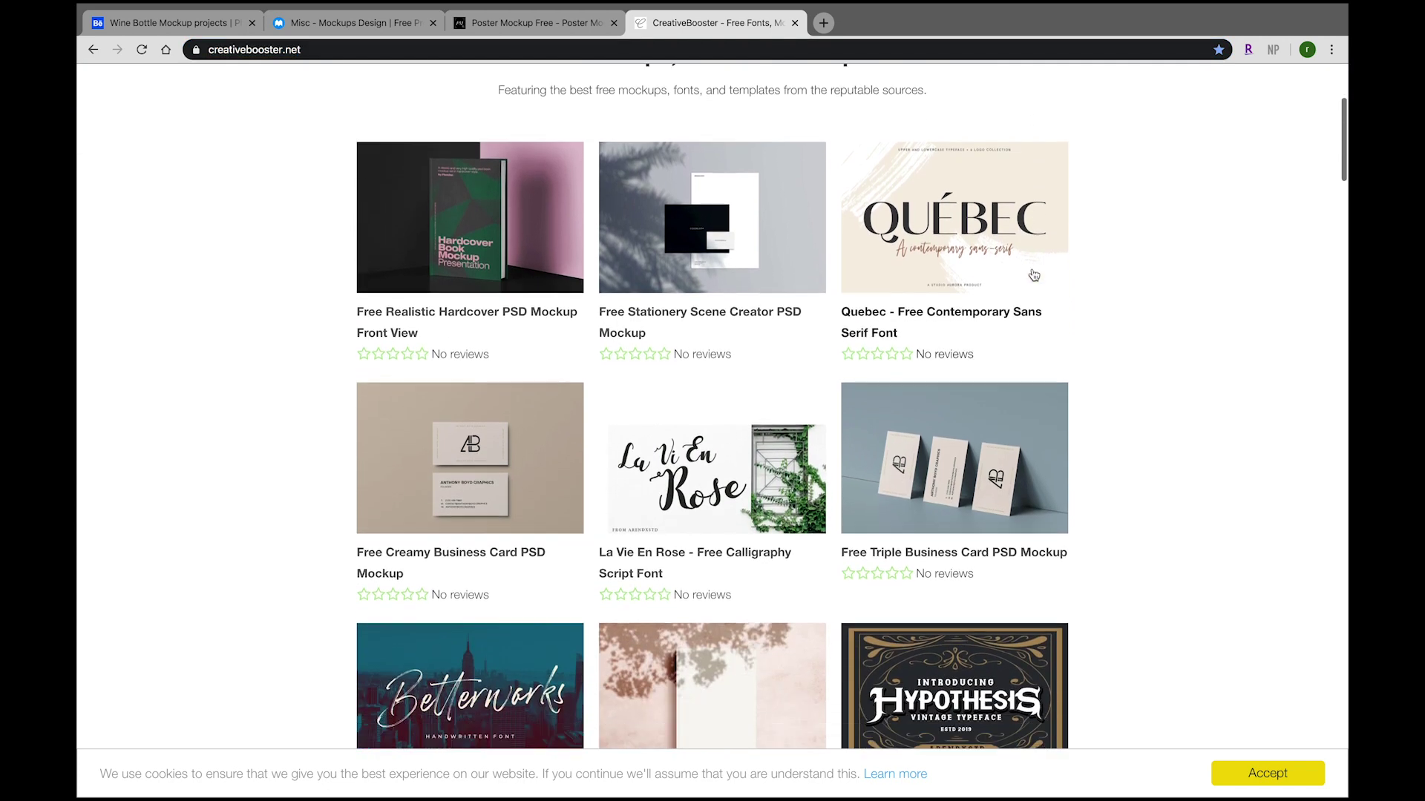
scroll(1033, 275, "up", 9)
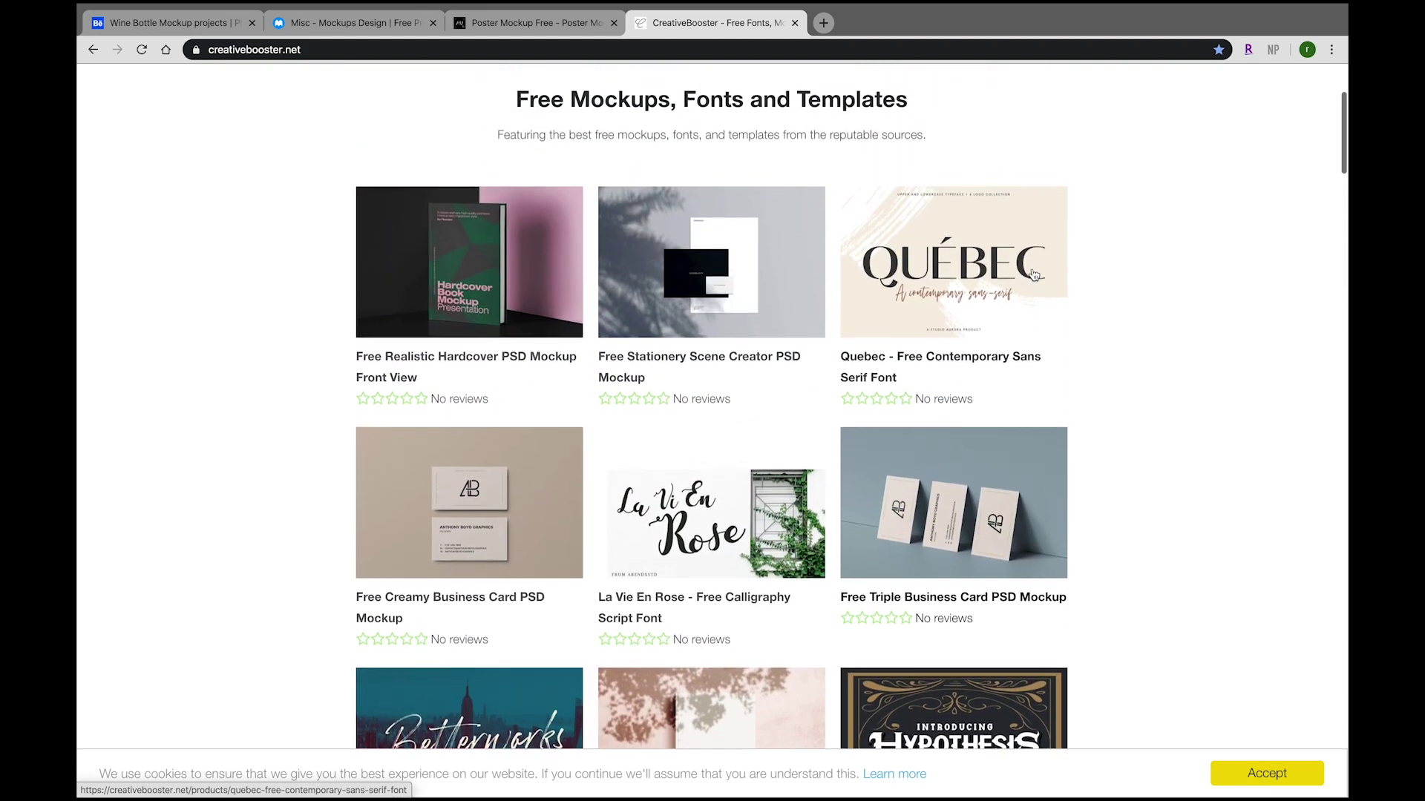
scroll(1034, 275, "up", 3)
Look through the site's Templates and Fonts categories and browse further down the home page's free mockups
mouse_move(1061, 178)
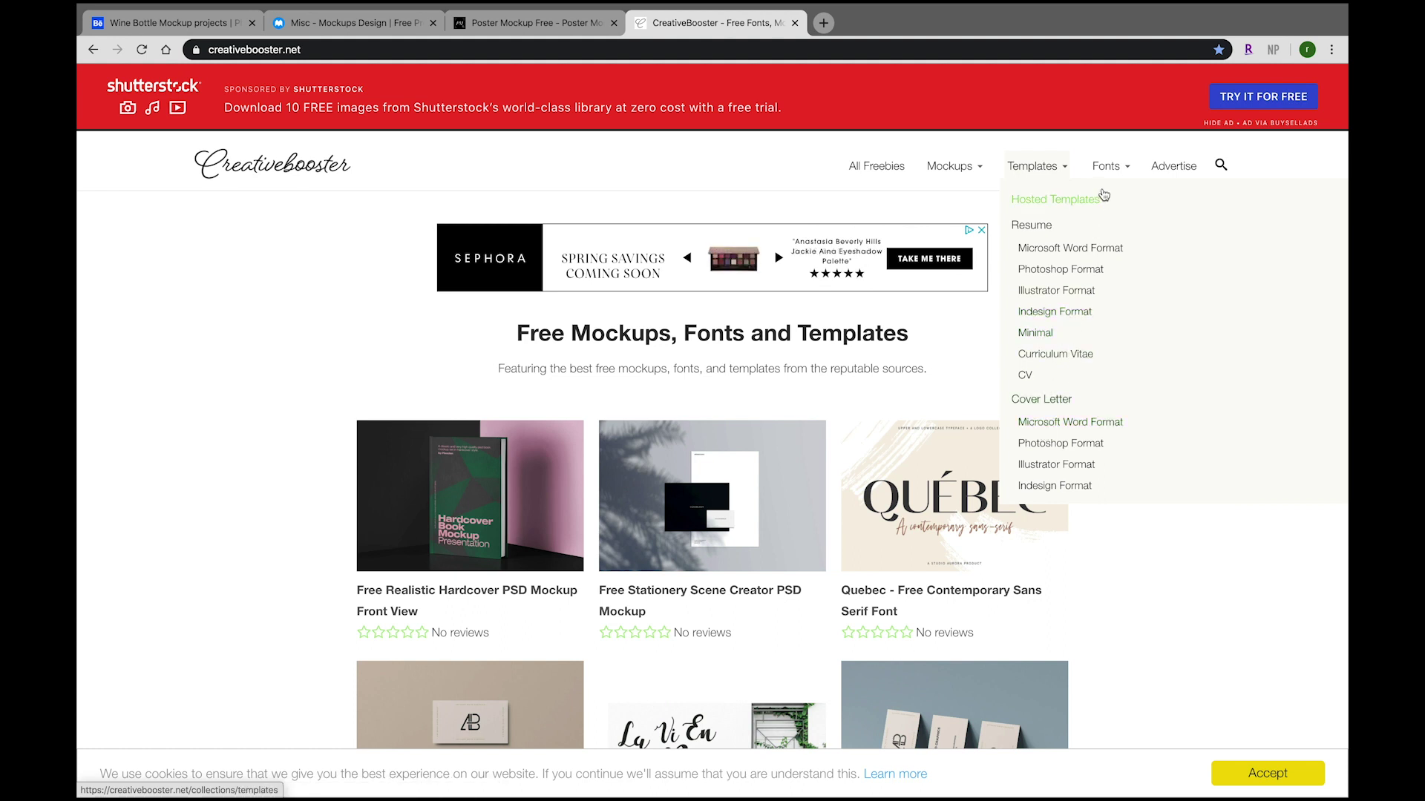
mouse_move(1107, 167)
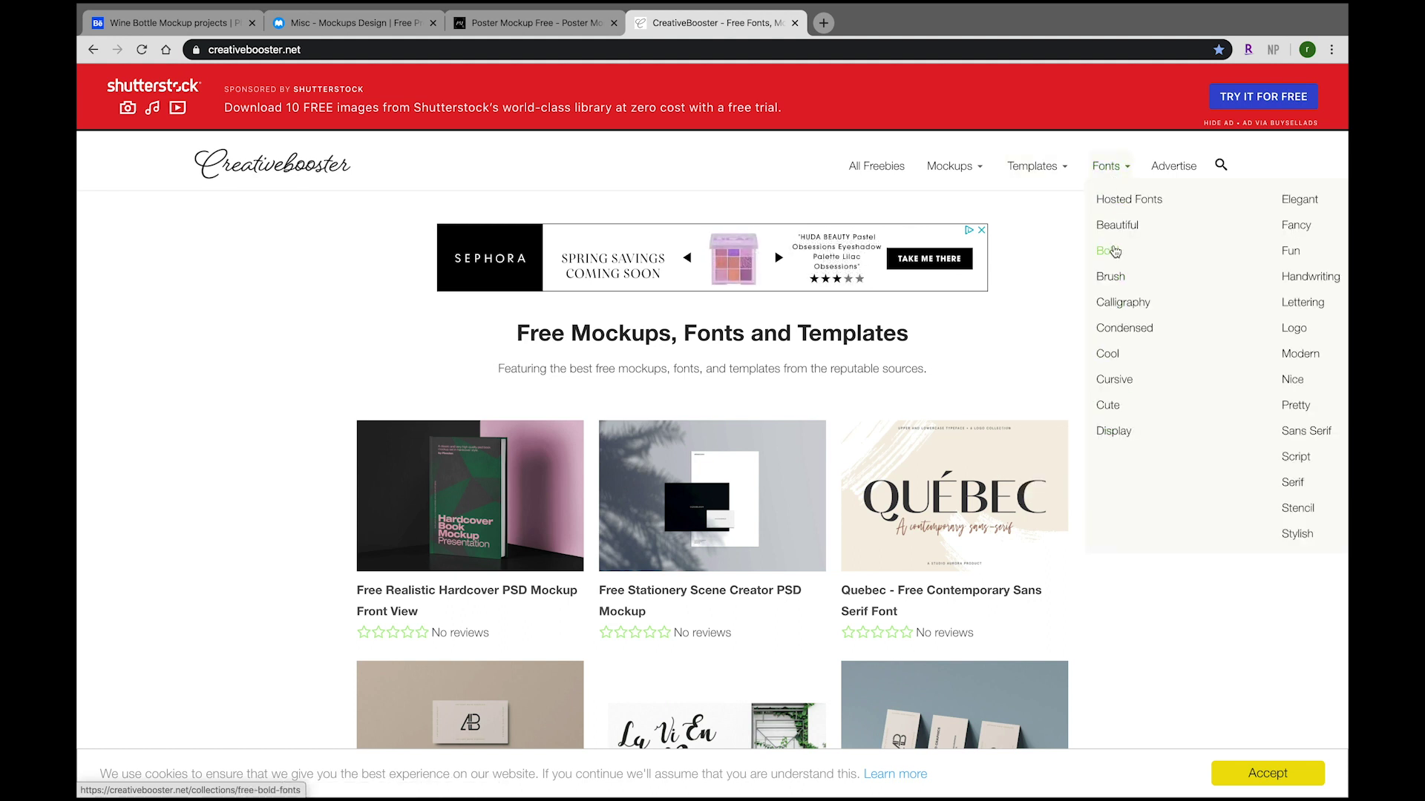
mouse_move(1020, 168)
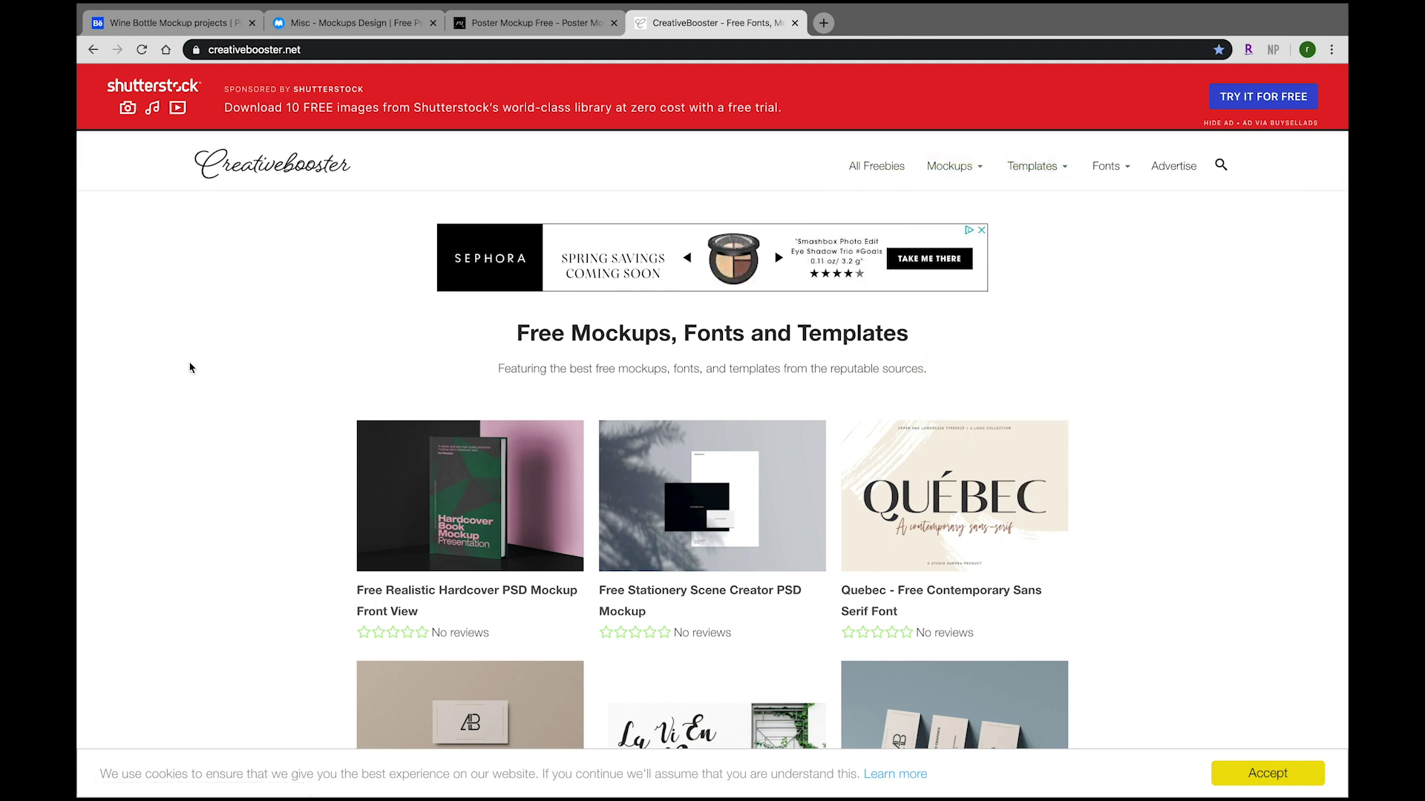
scroll(190, 368, "down", 10)
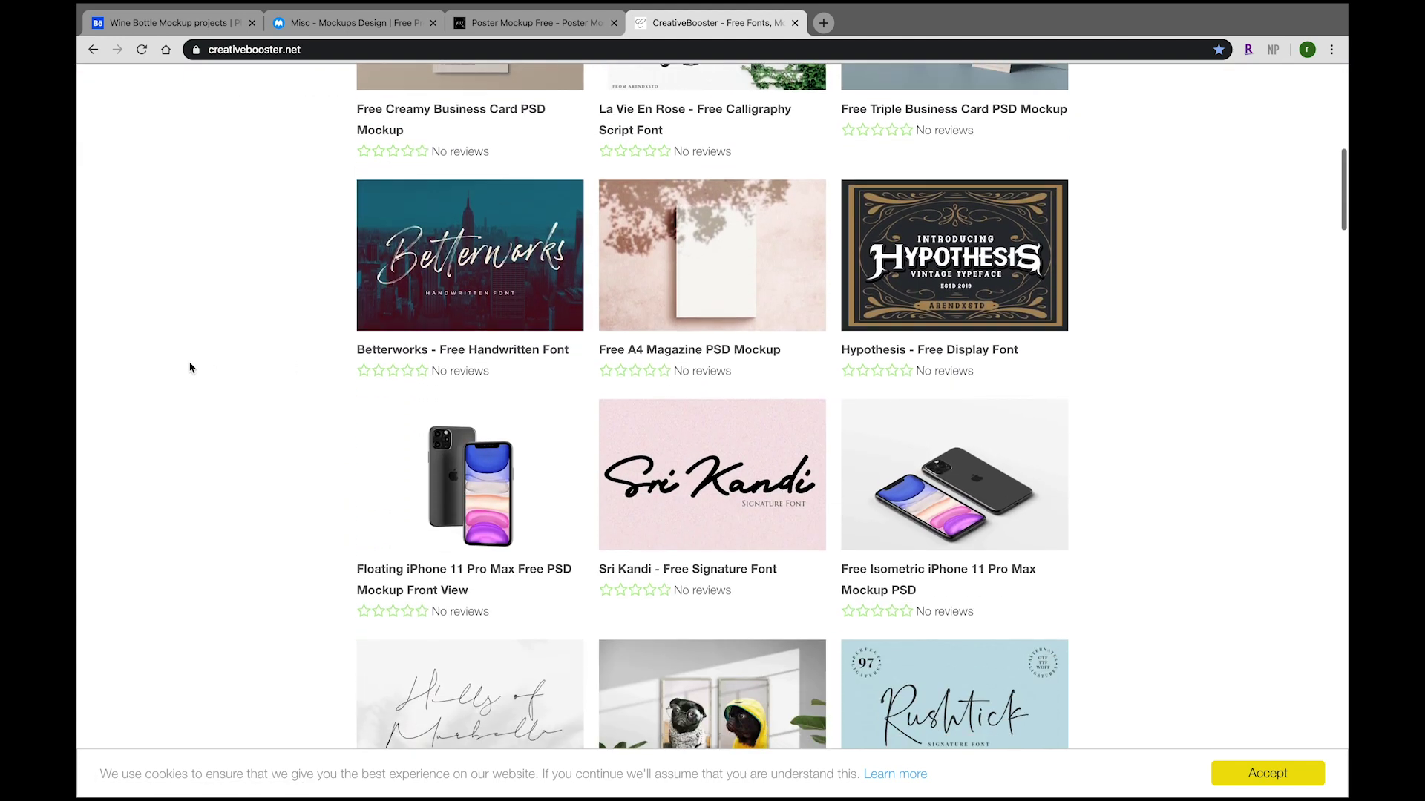
scroll(190, 368, "down", 10)
scroll(190, 368, "down", 10)
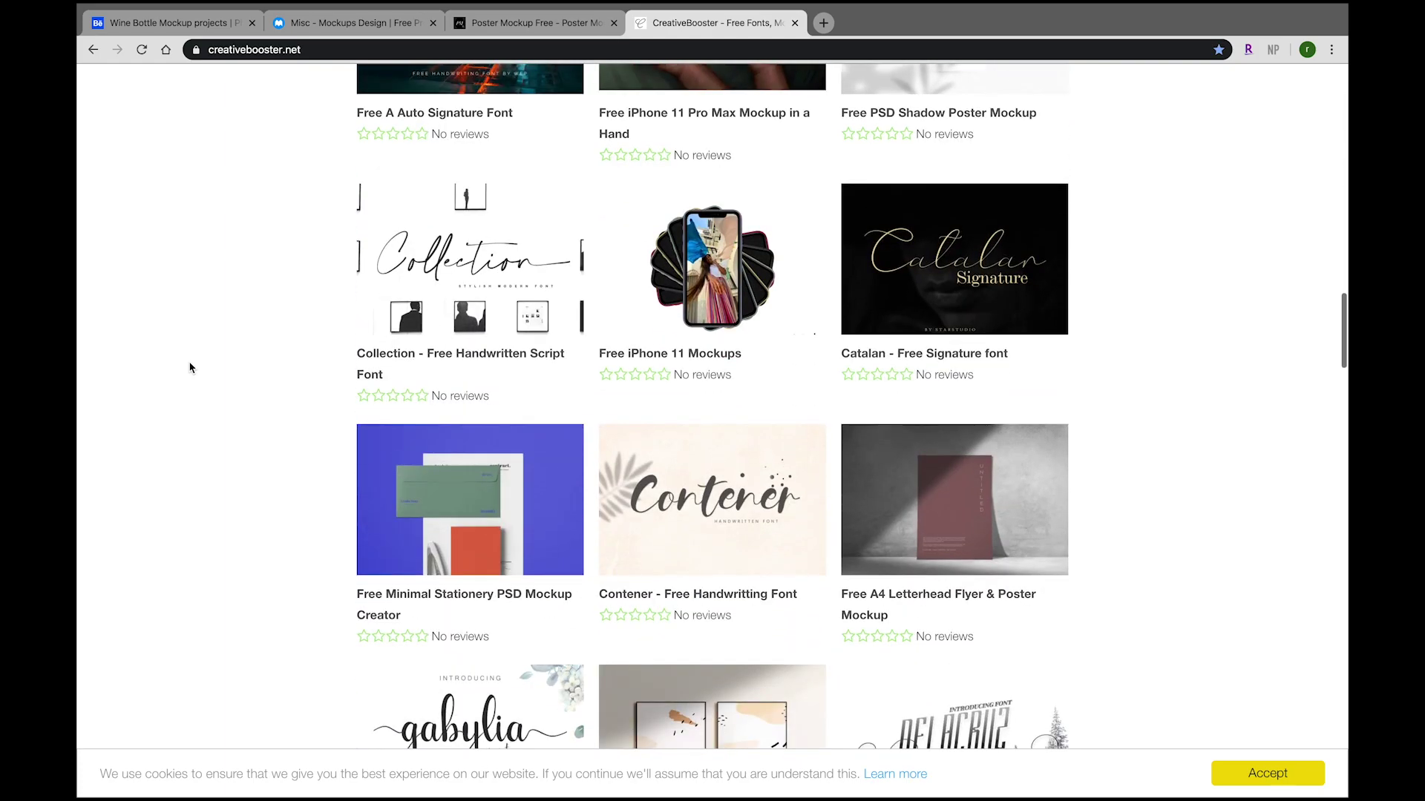
scroll(190, 368, "up", 20)
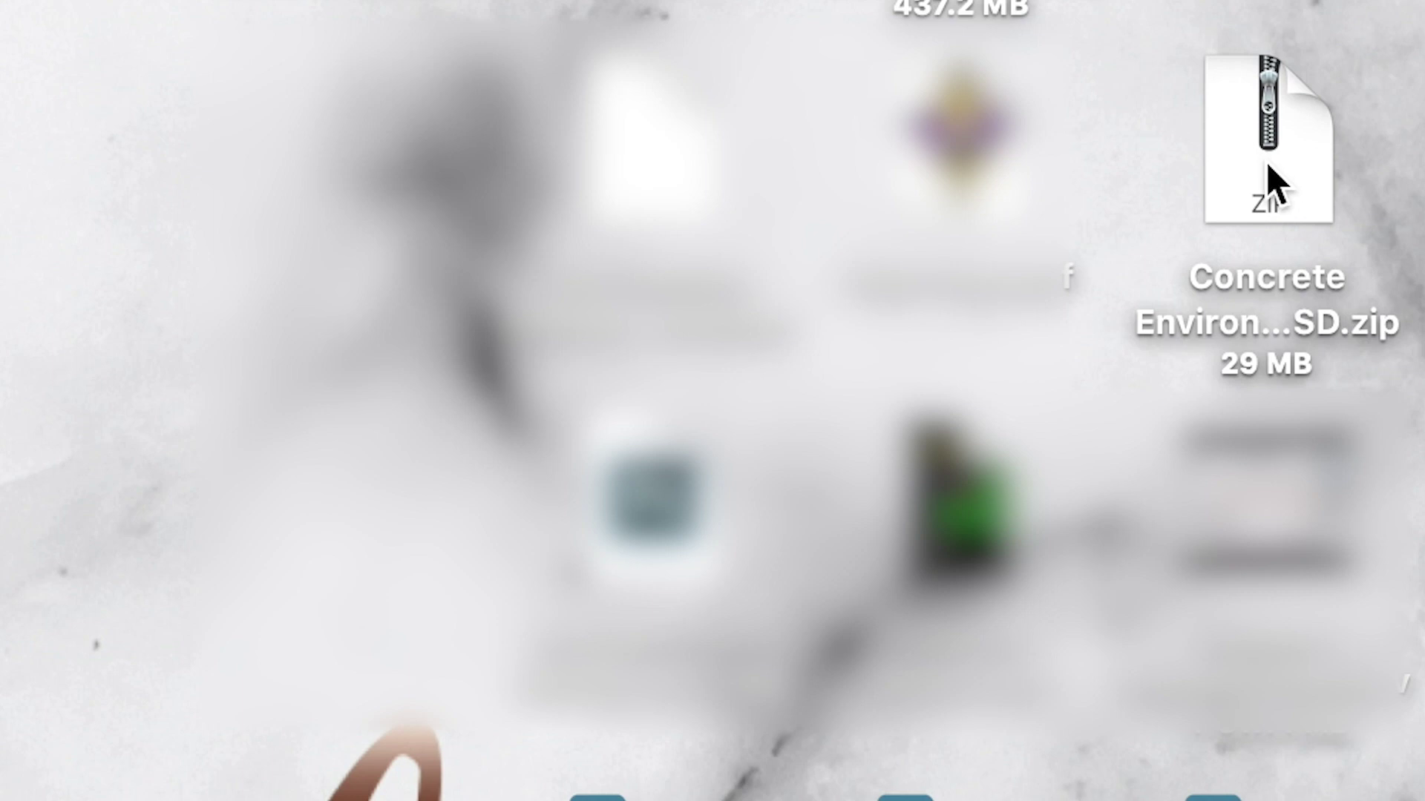
Extract the downloaded Concrete Environment Poster Mockup zip on the desktop and open the extracted folder
double_click(1266, 164)
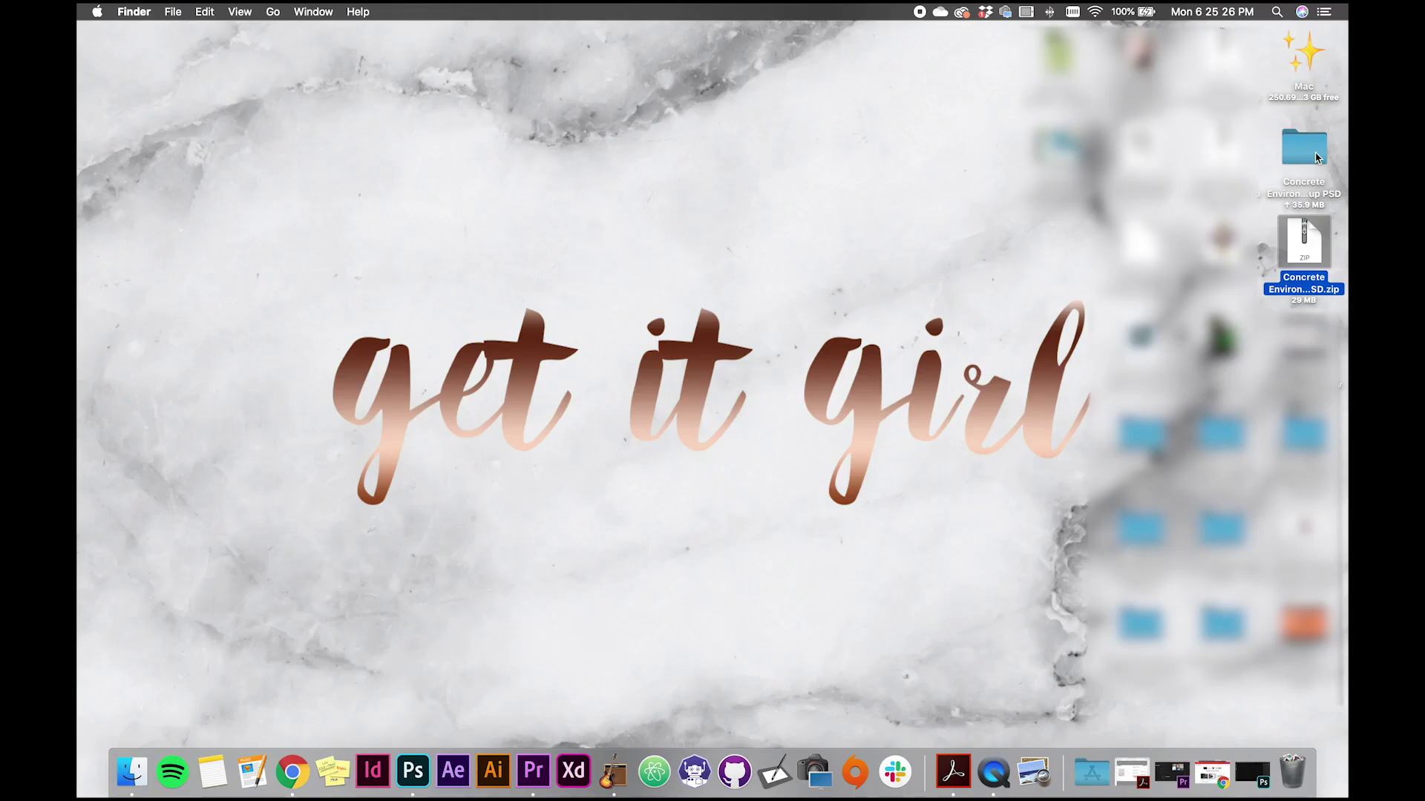
left_click(1317, 157)
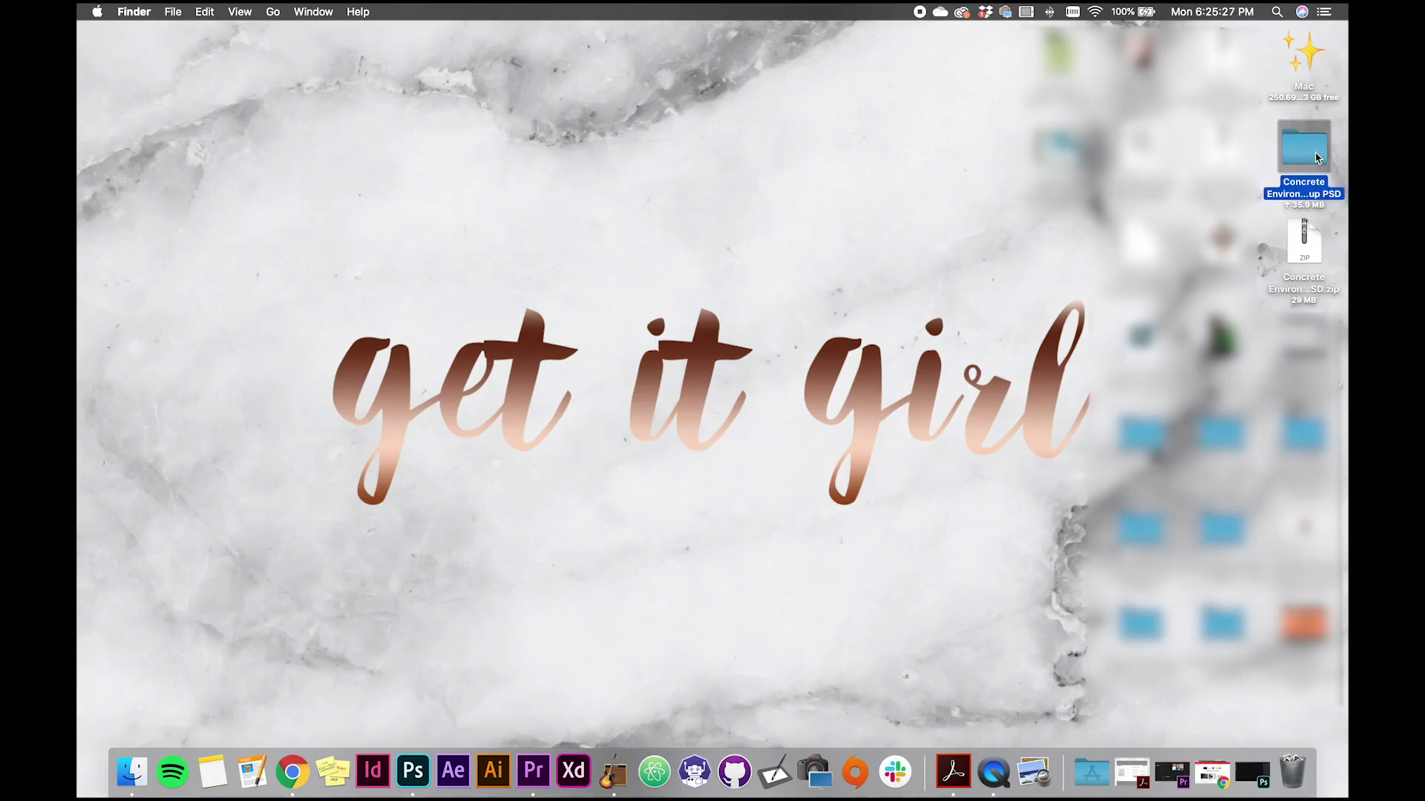
double_click(1318, 158)
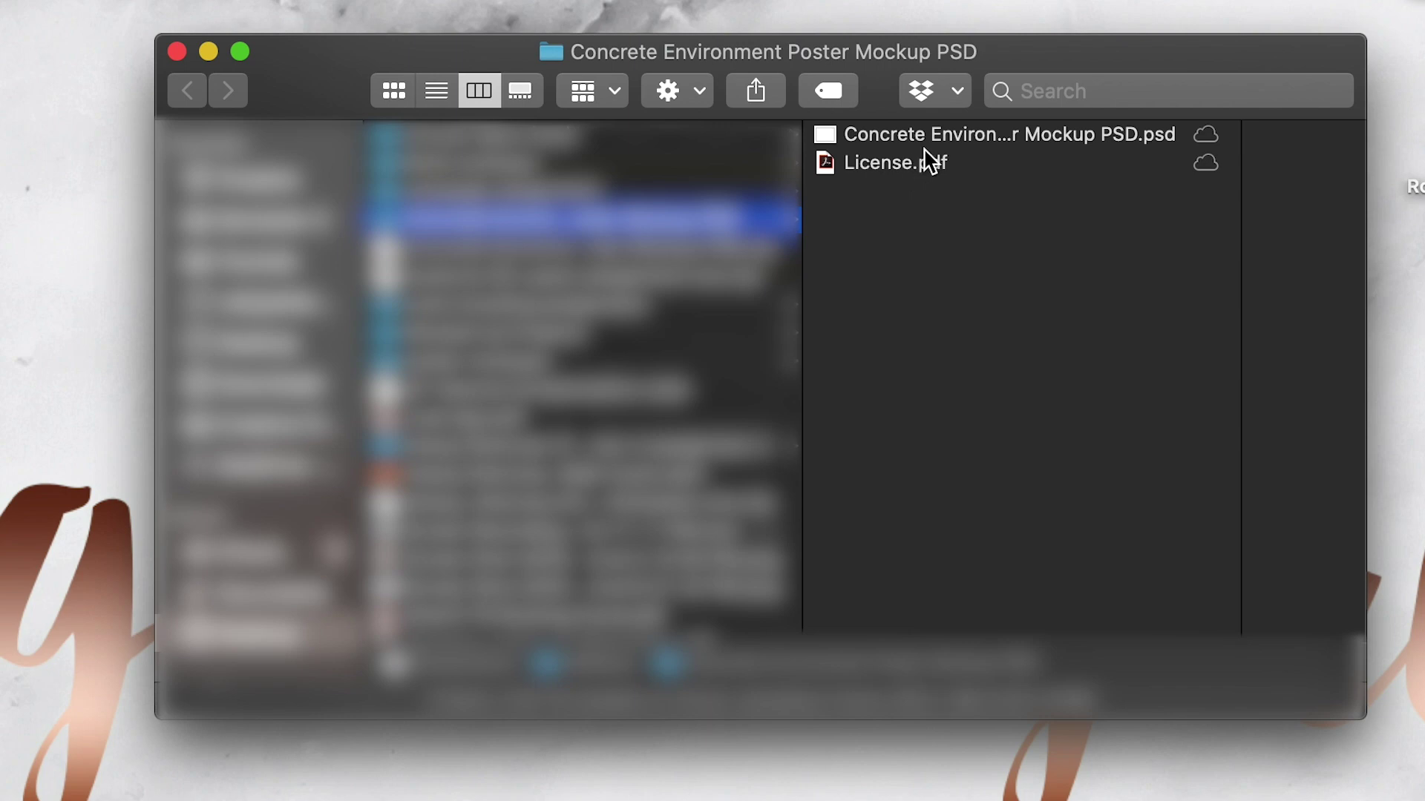
Preview License.pdf and open the Concrete Environment Poster Mockup PSD file in Photoshop
left_click(994, 139)
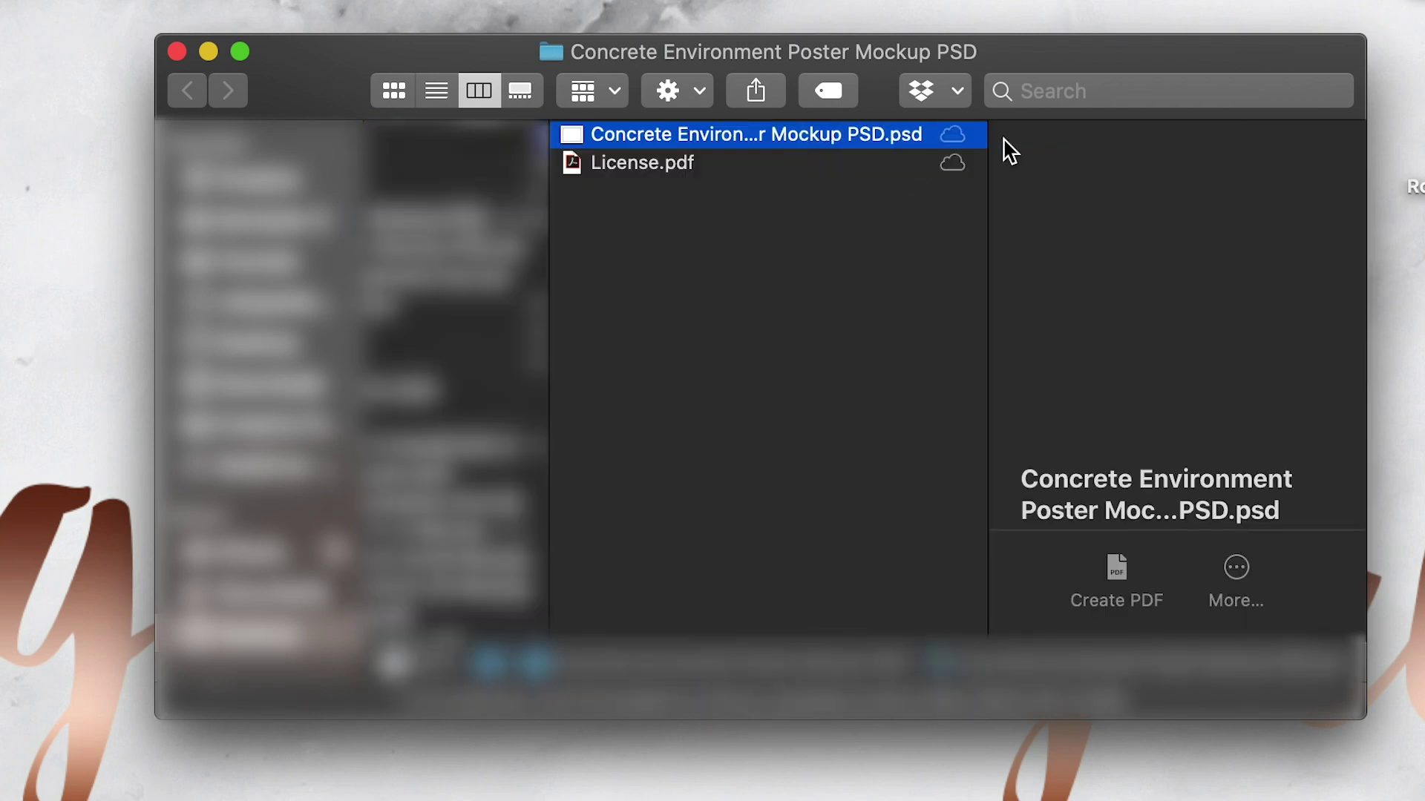
left_click(681, 178)
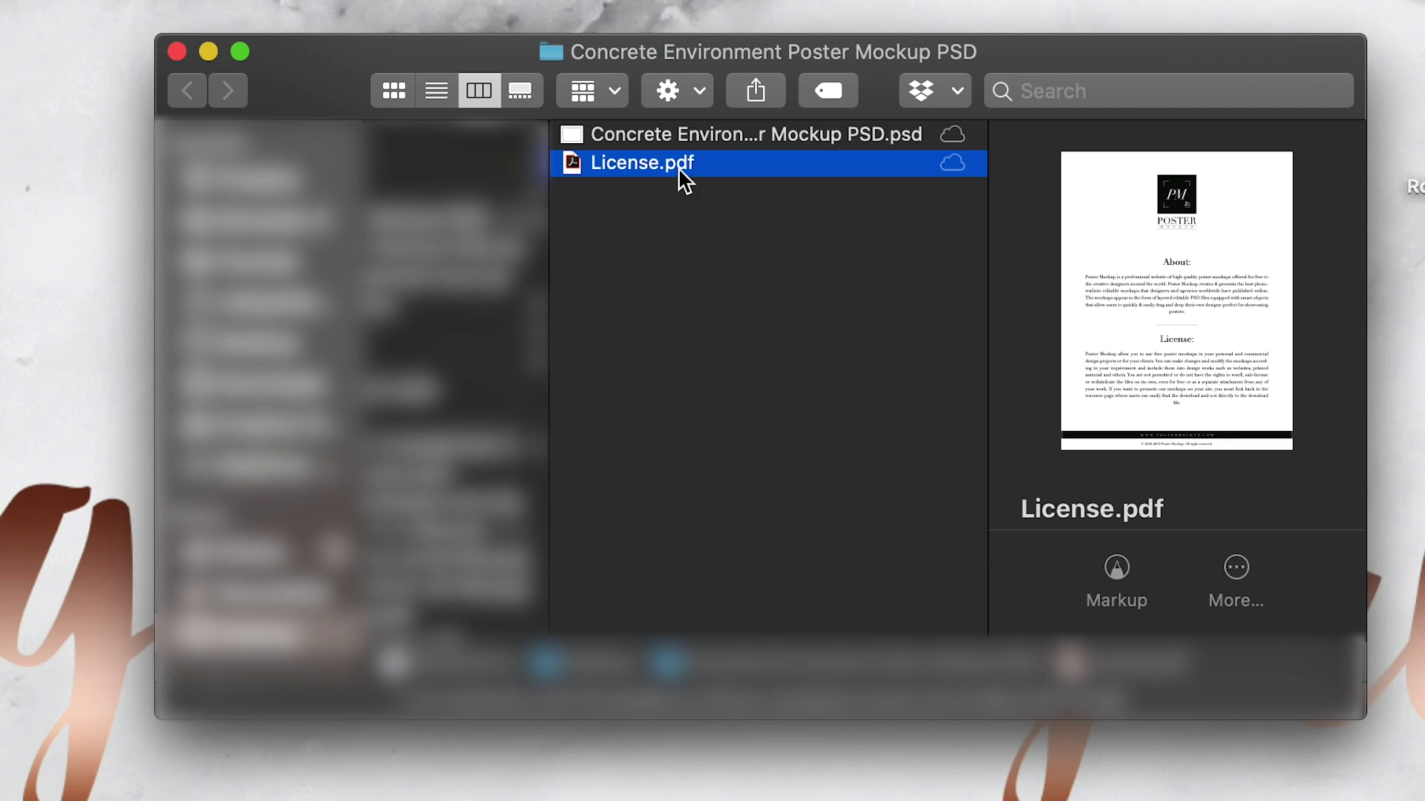
left_click(764, 140)
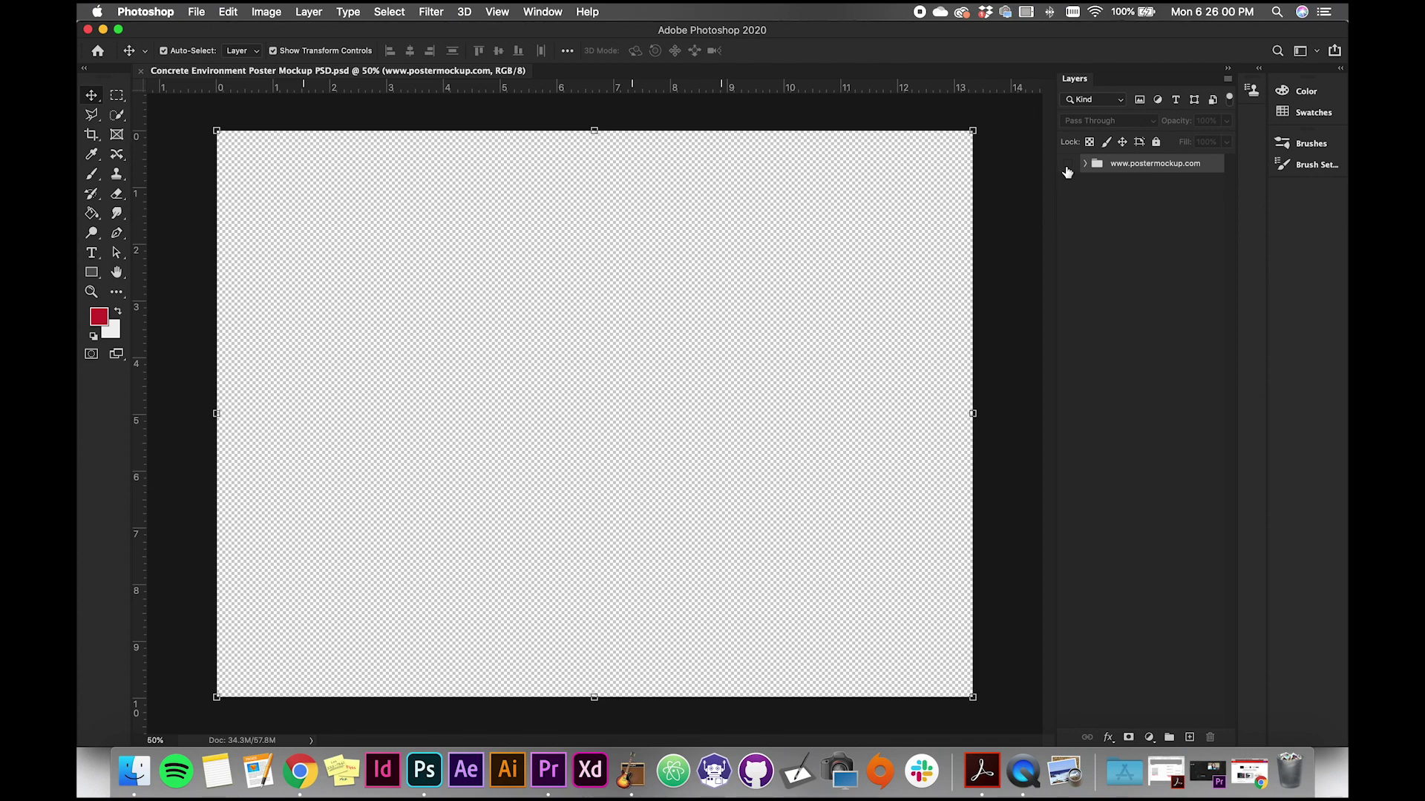
left_click(1067, 169)
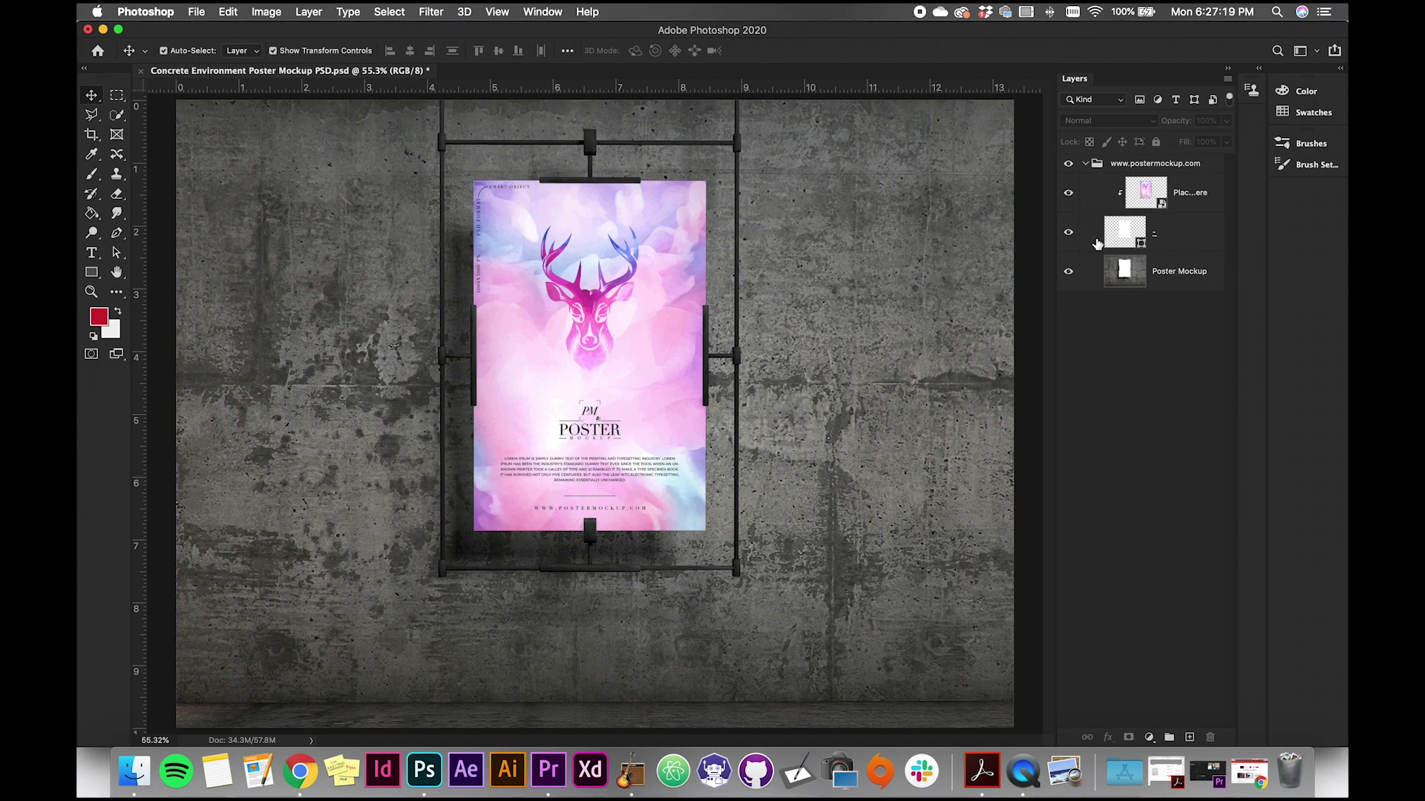
left_click(1144, 200)
double_click(1144, 200)
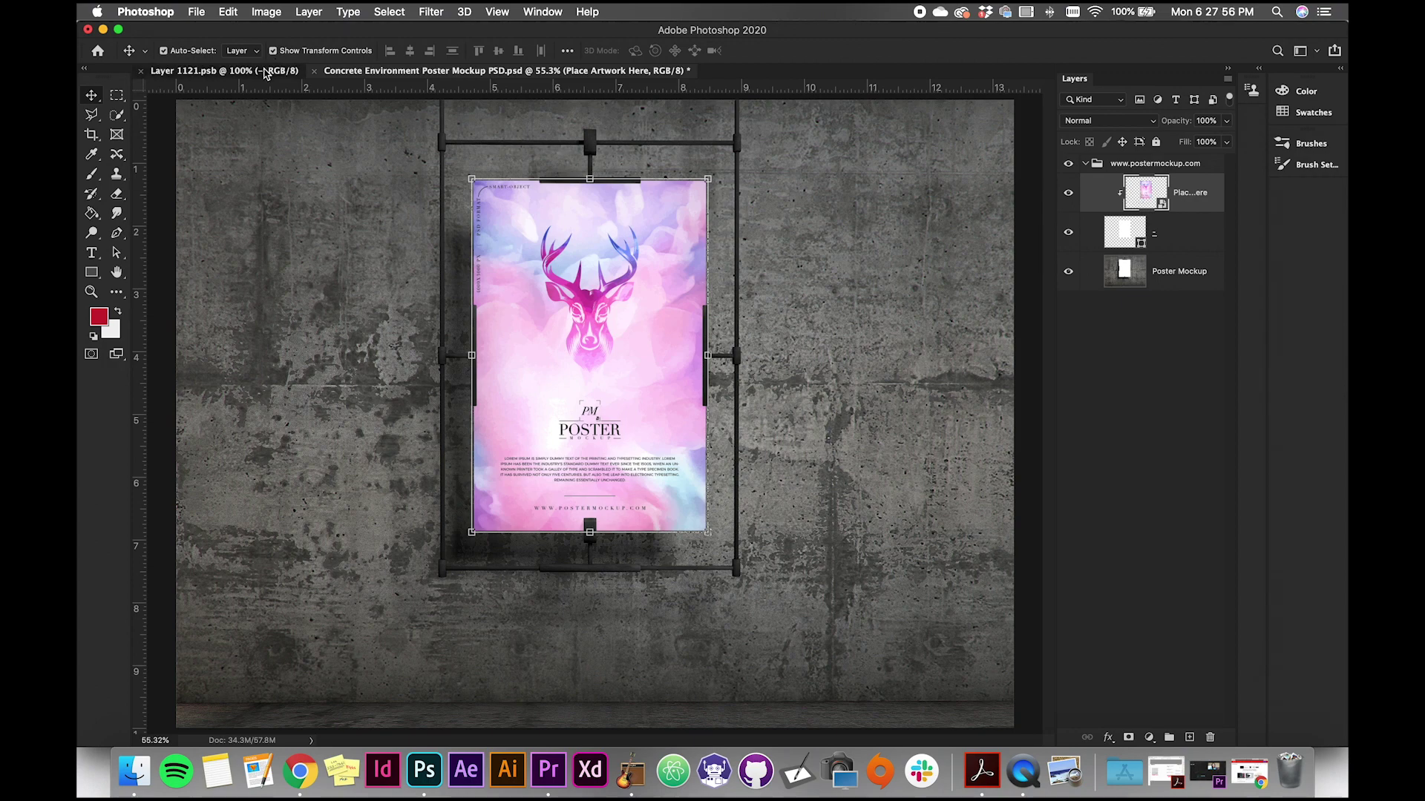
left_click(265, 71)
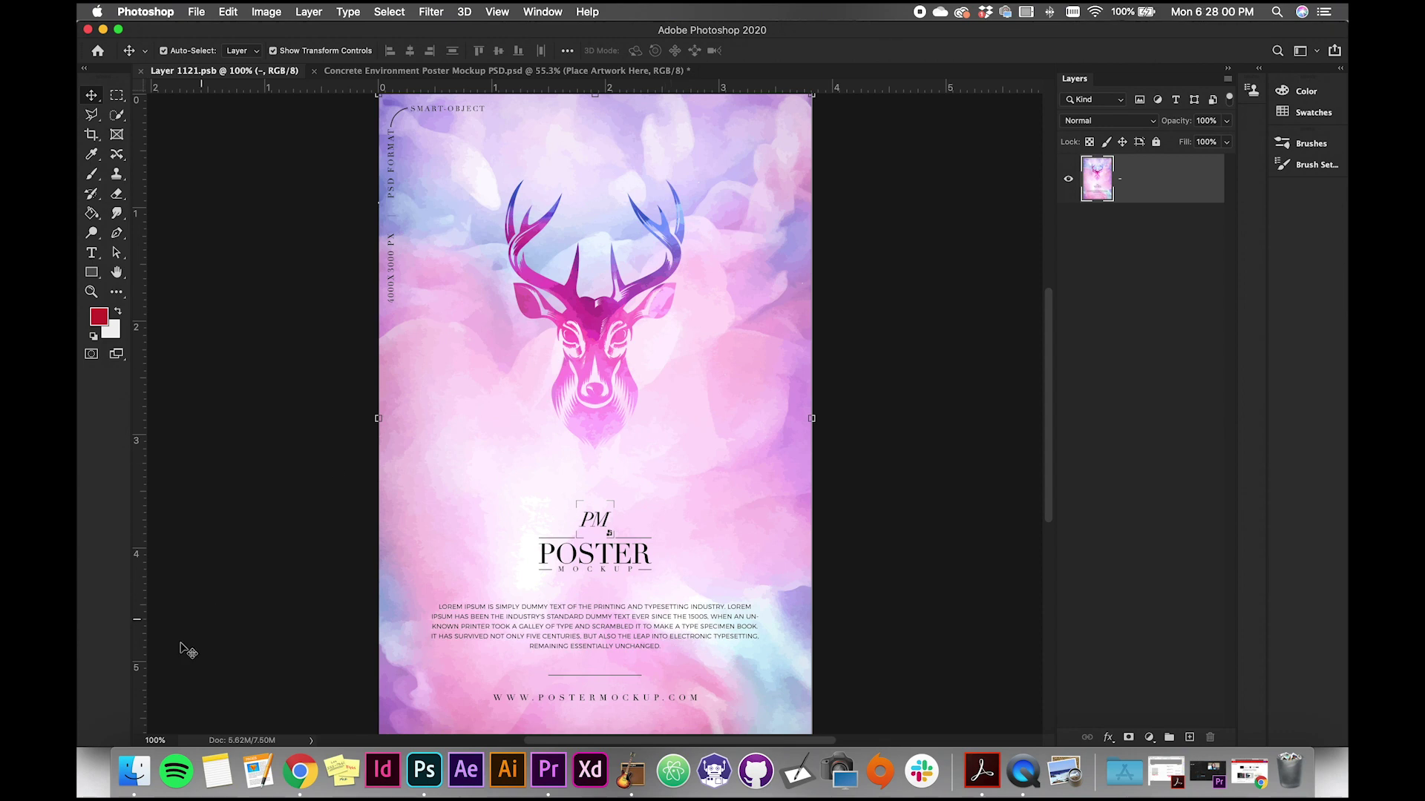
Place Theatre poster.pdf from the Desktop folder into the smart object document above the sample artwork
left_click(134, 773)
scroll(656, 210, "left", 5)
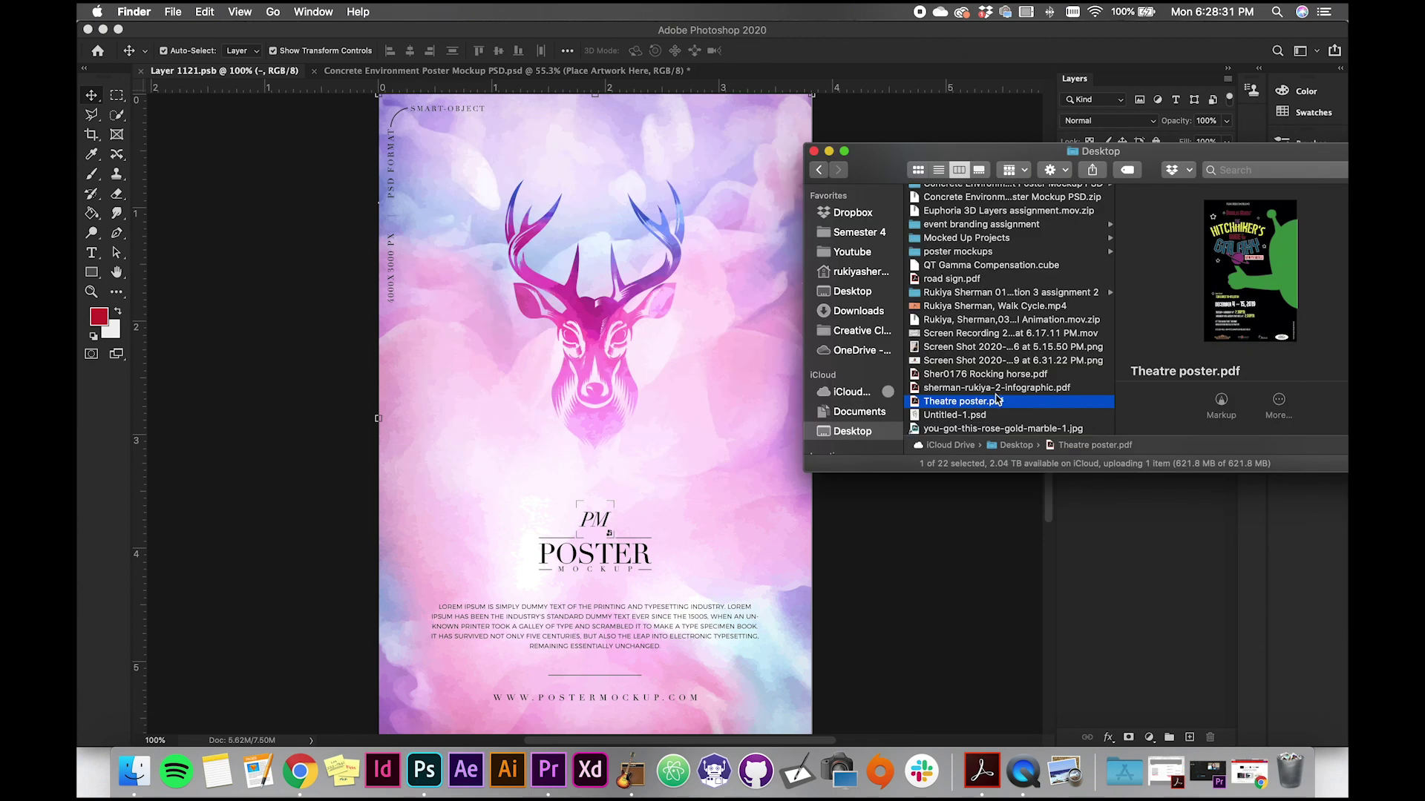
scroll(982, 408, "down", 1)
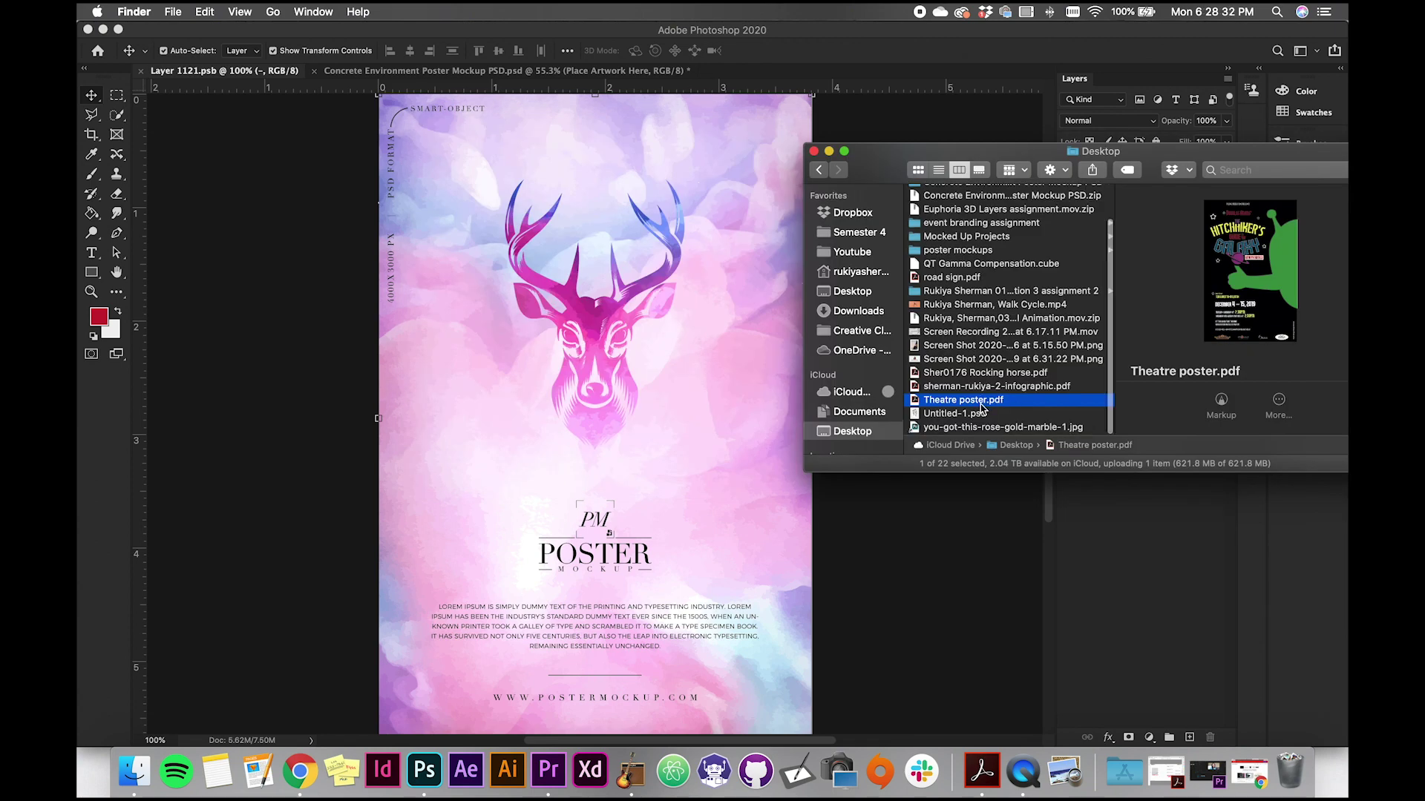
left_click_drag(983, 407, 664, 317)
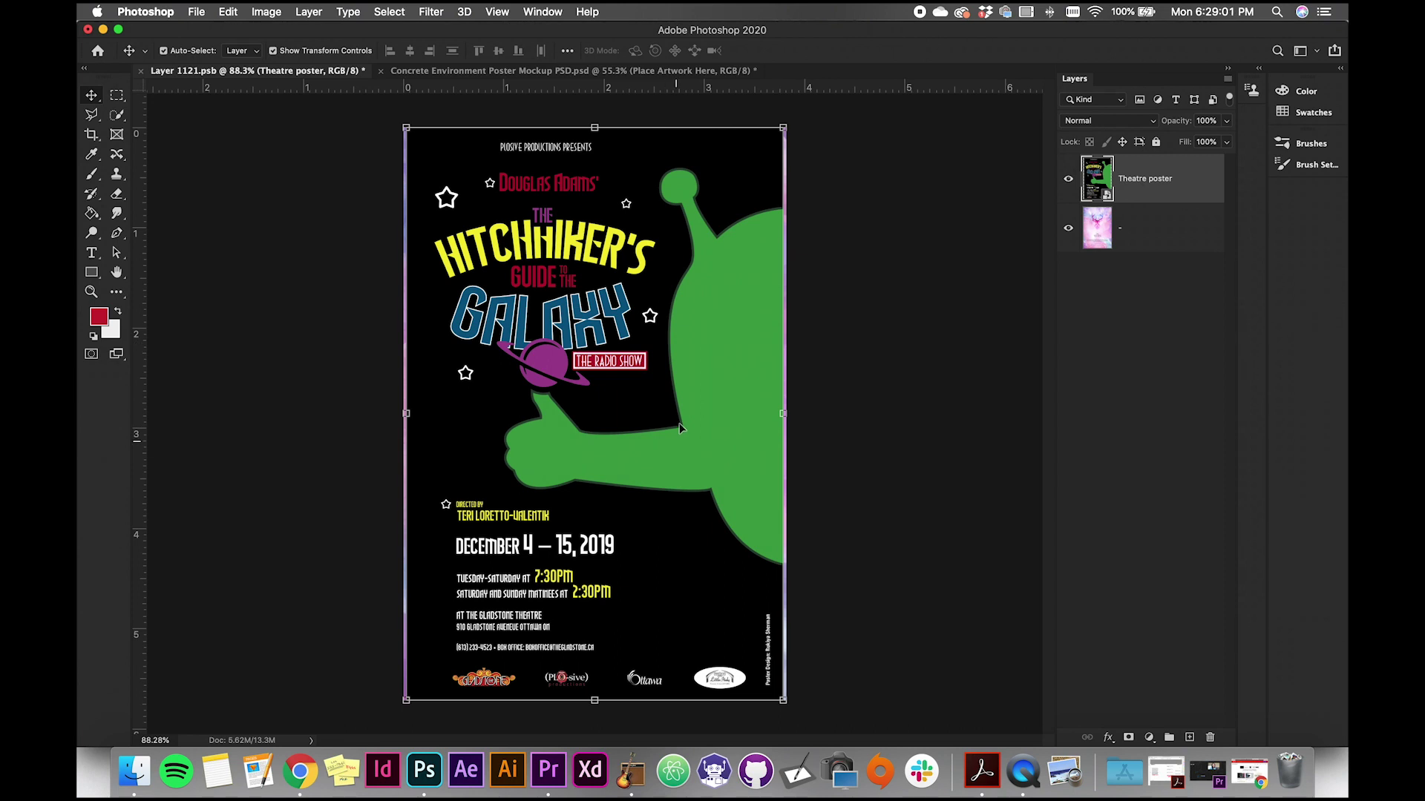
Scale the Theatre poster layer to 33.19% and nudge it down to Y 857.50 px so it covers the canvas
left_click_drag(595, 128, 601, 118)
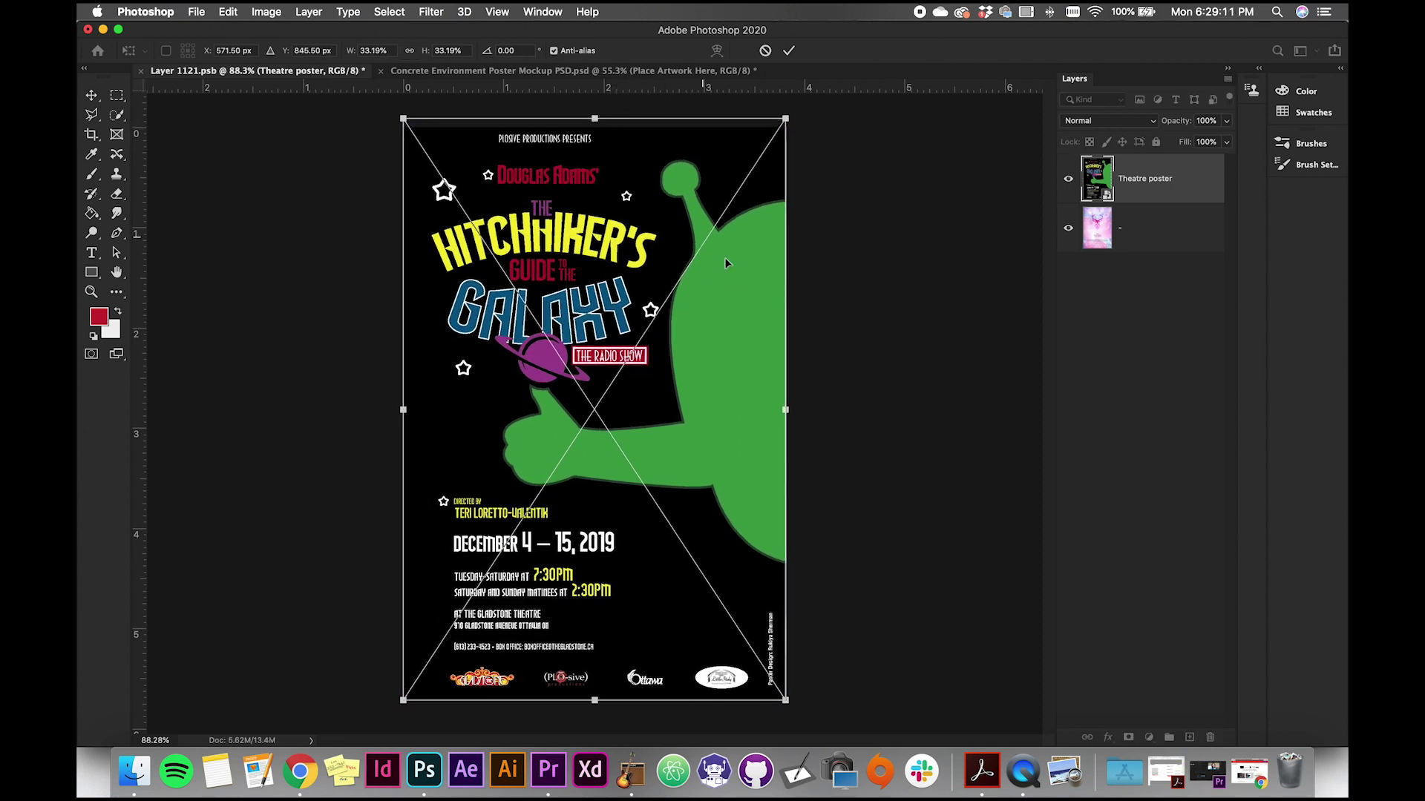
key("Down")
key("Down")
key("Down")
key("Down")
key("Down")
key("Down")
key("Down")
key("Down")
key("Down")
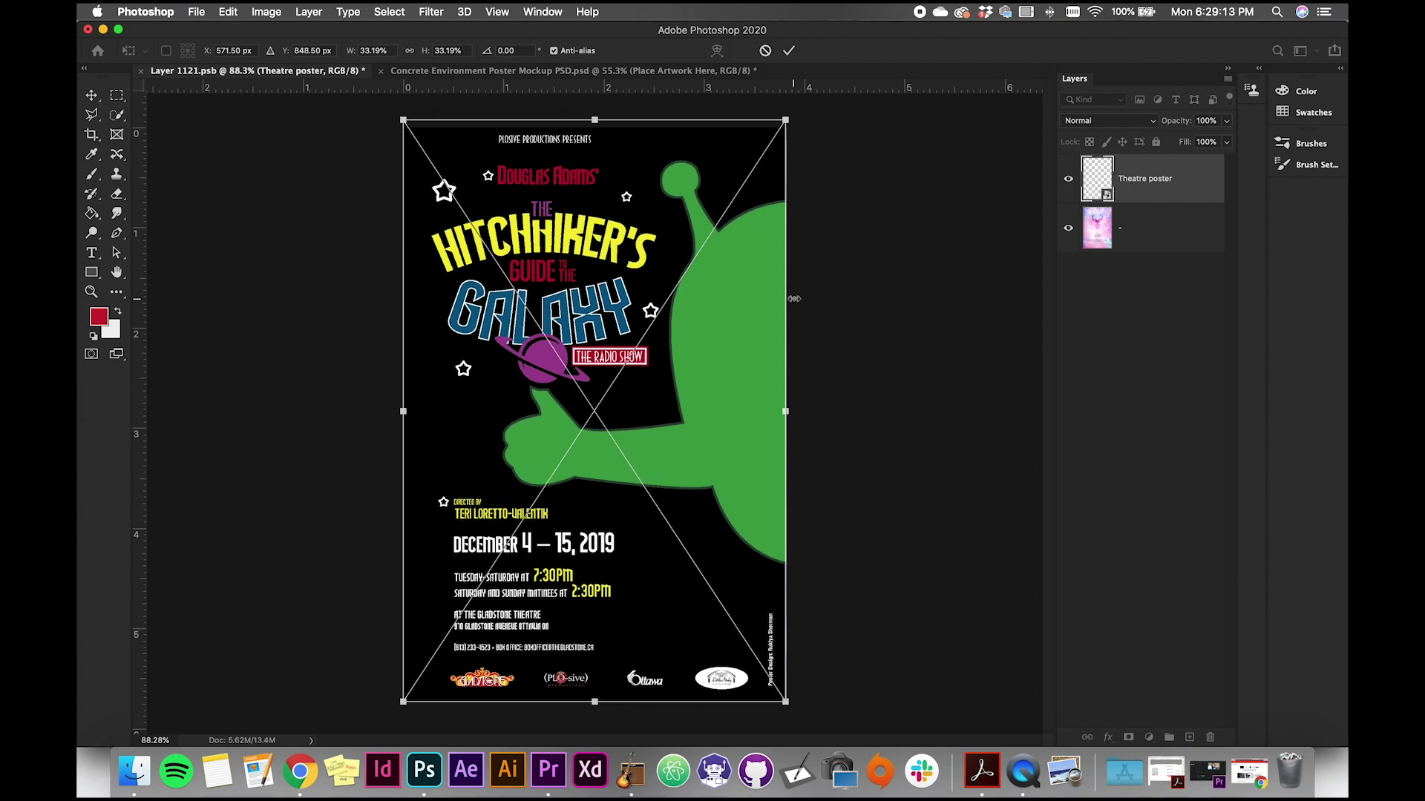
key("Down")
key("Down")
key("Down")
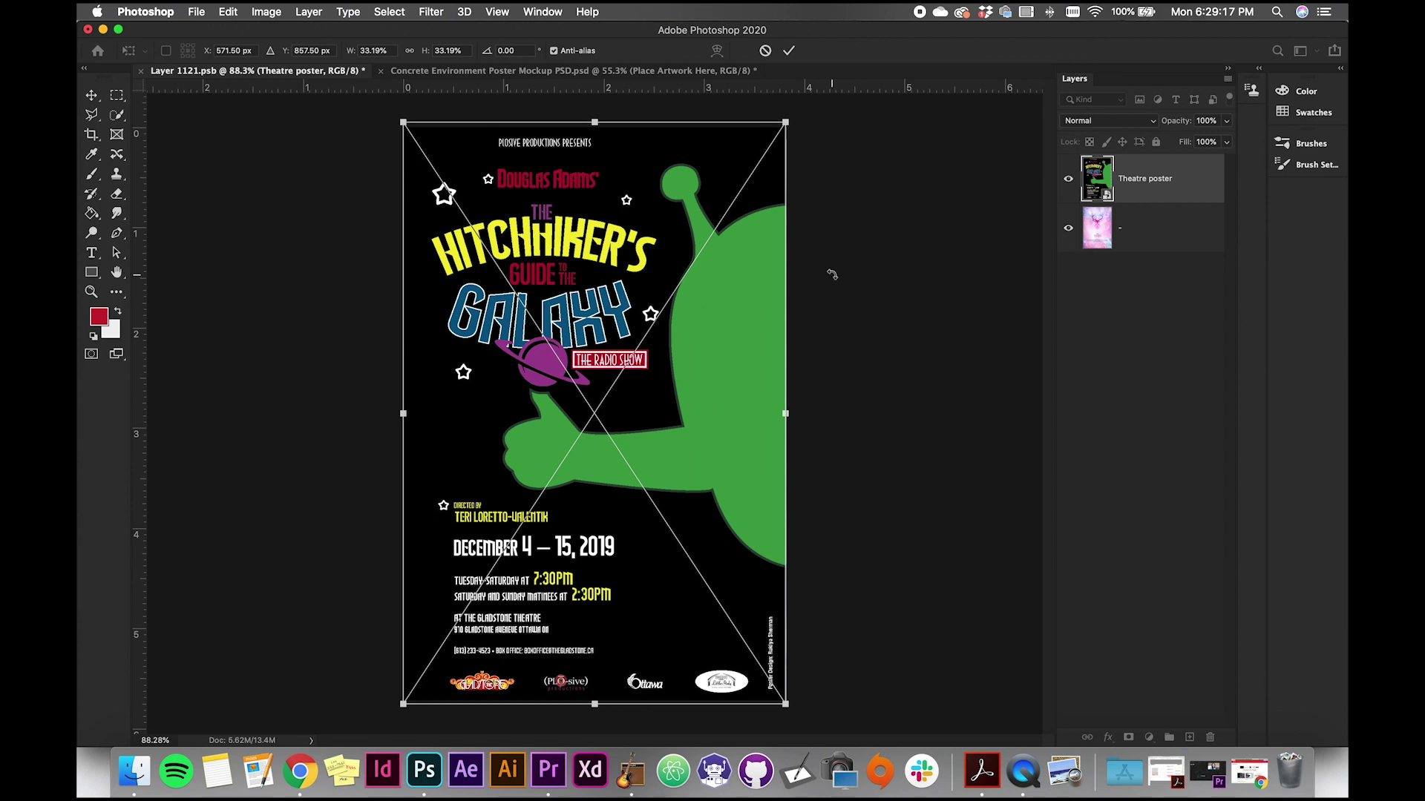
left_click(793, 51)
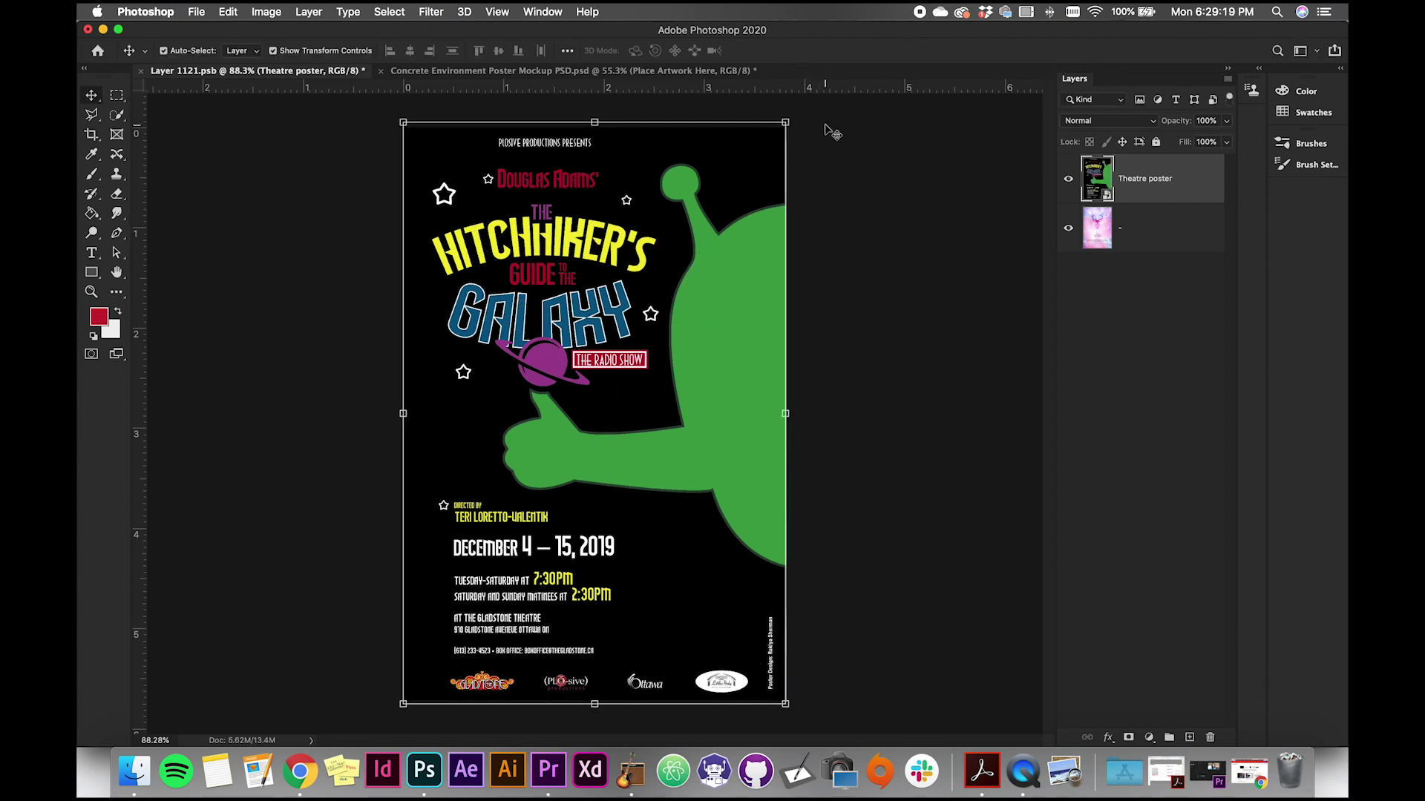
Check the sample artwork layer beneath the poster, deselect it and save the smart object document
left_click(850, 257)
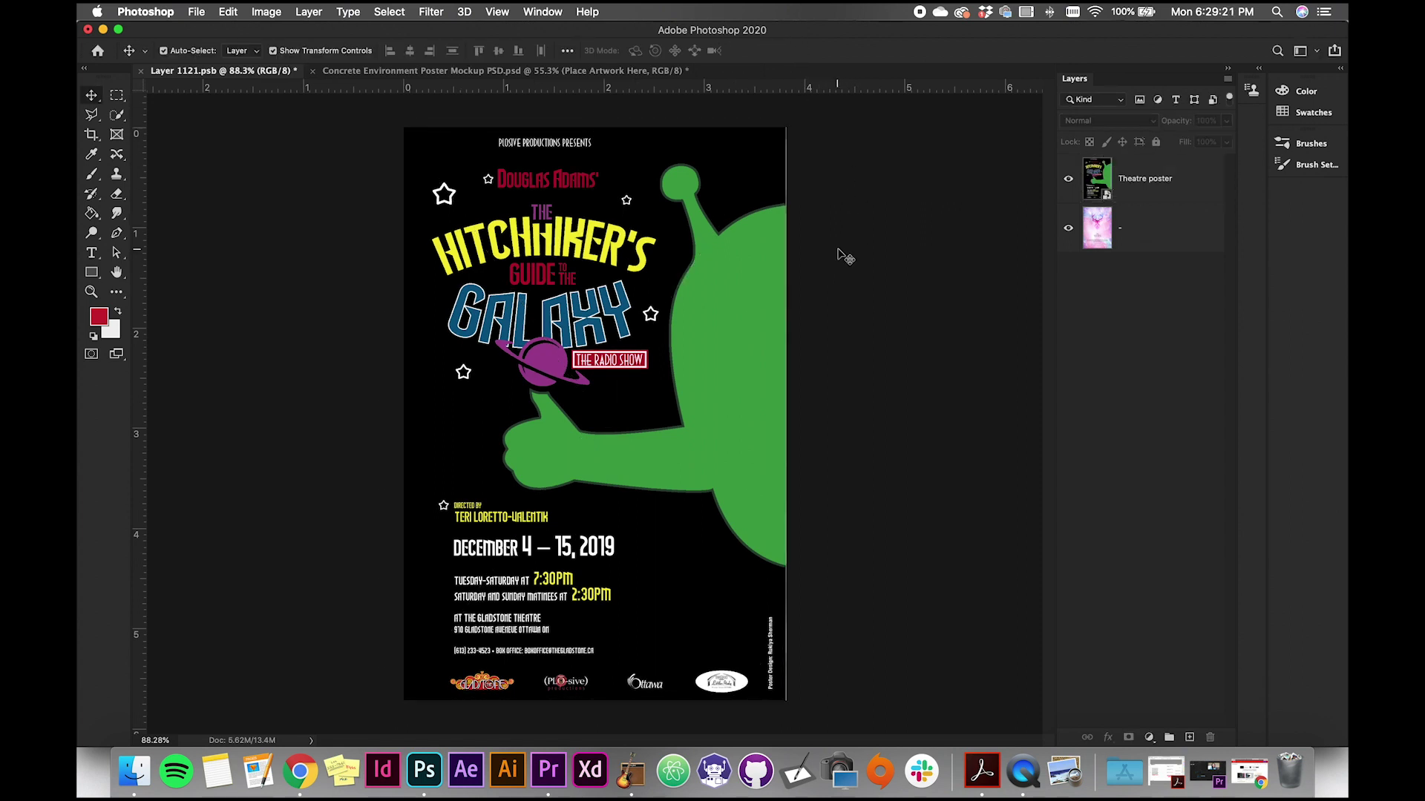
left_click(1113, 230)
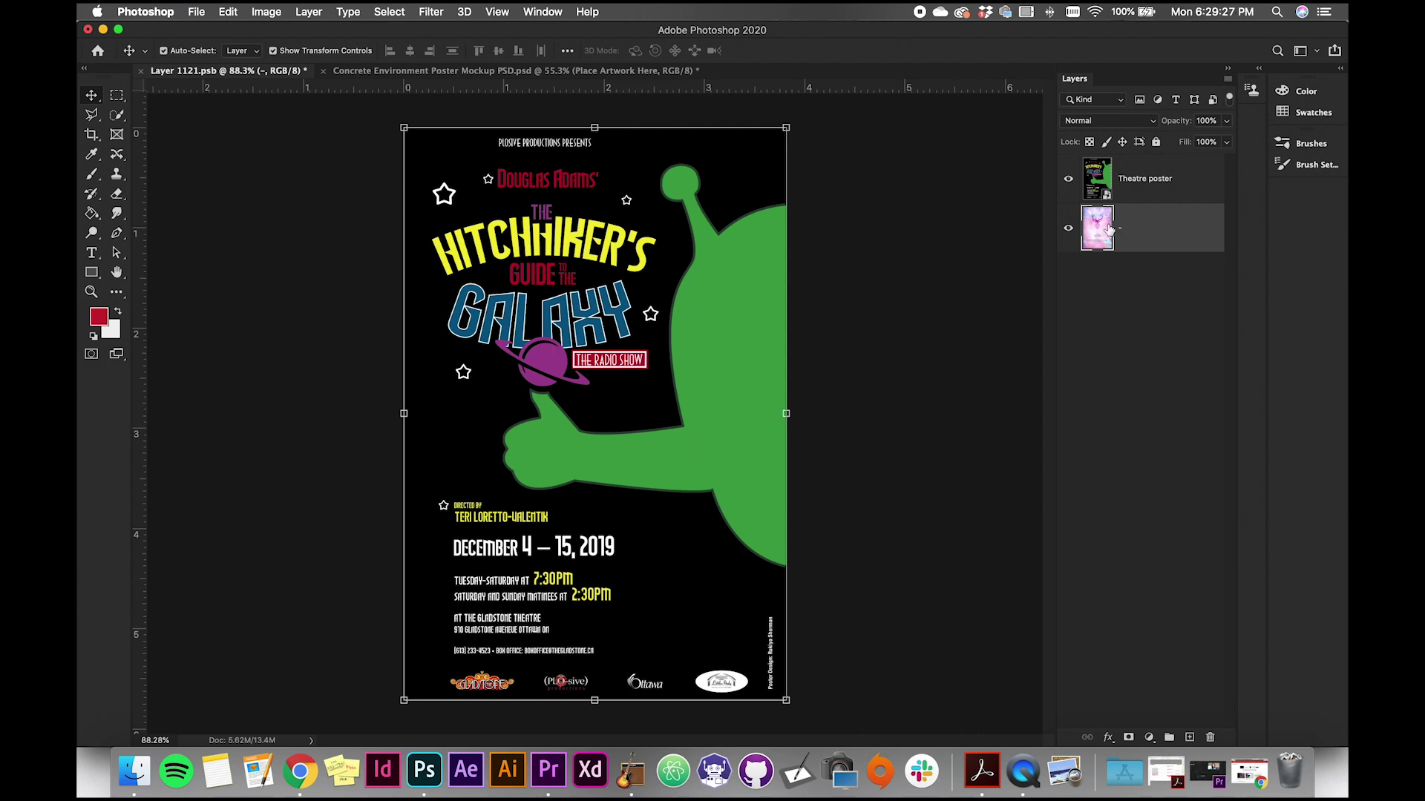
left_click(889, 227)
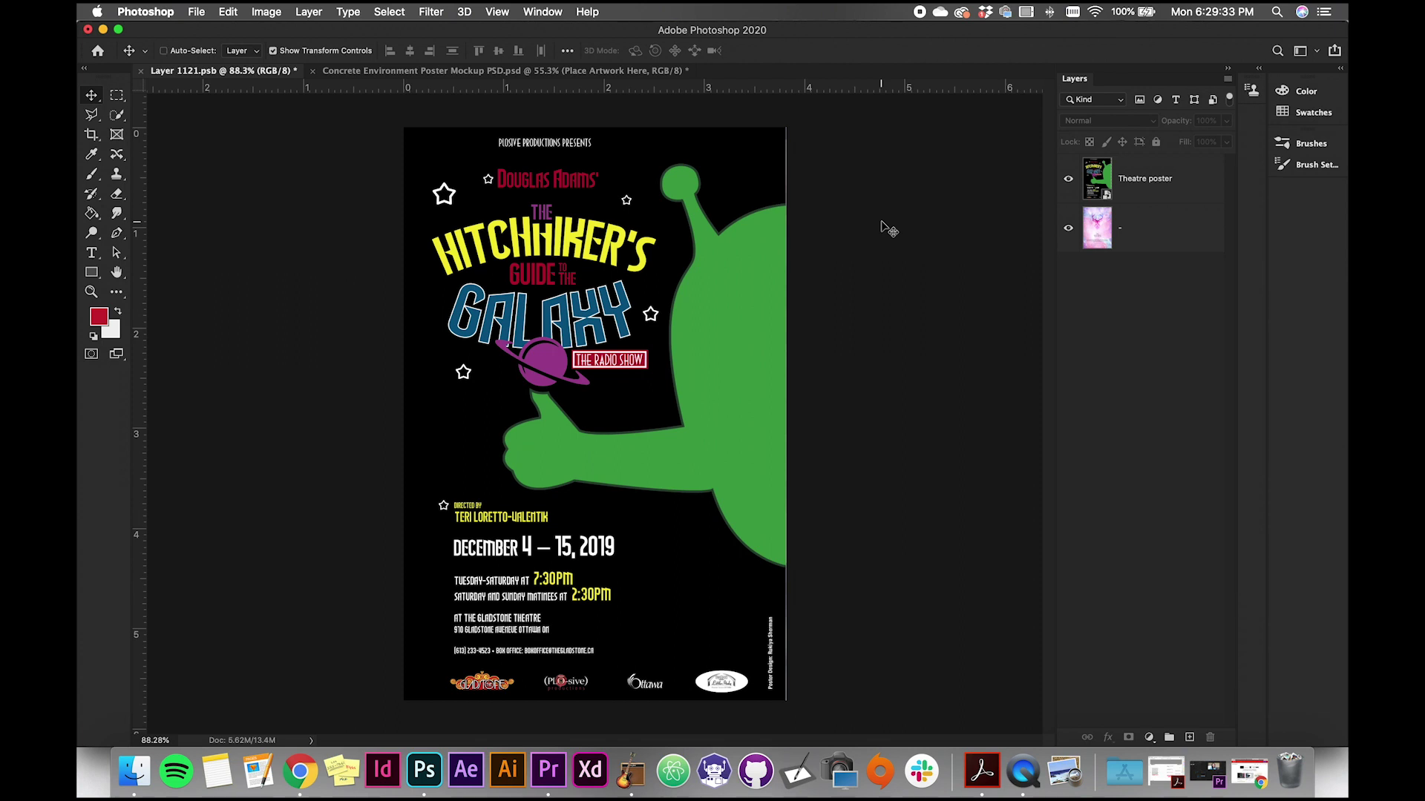
key("super+s")
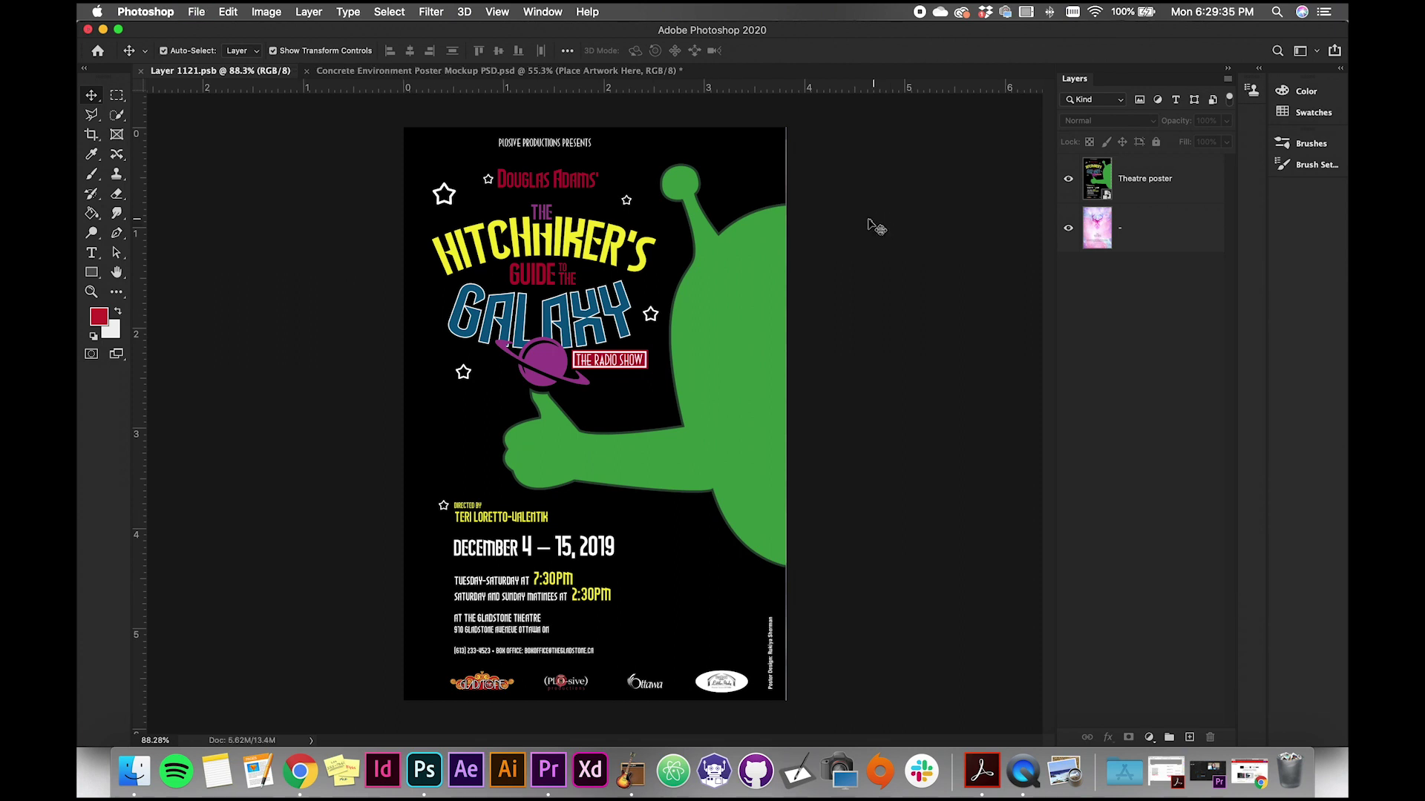
left_click(196, 11)
mouse_move(242, 362)
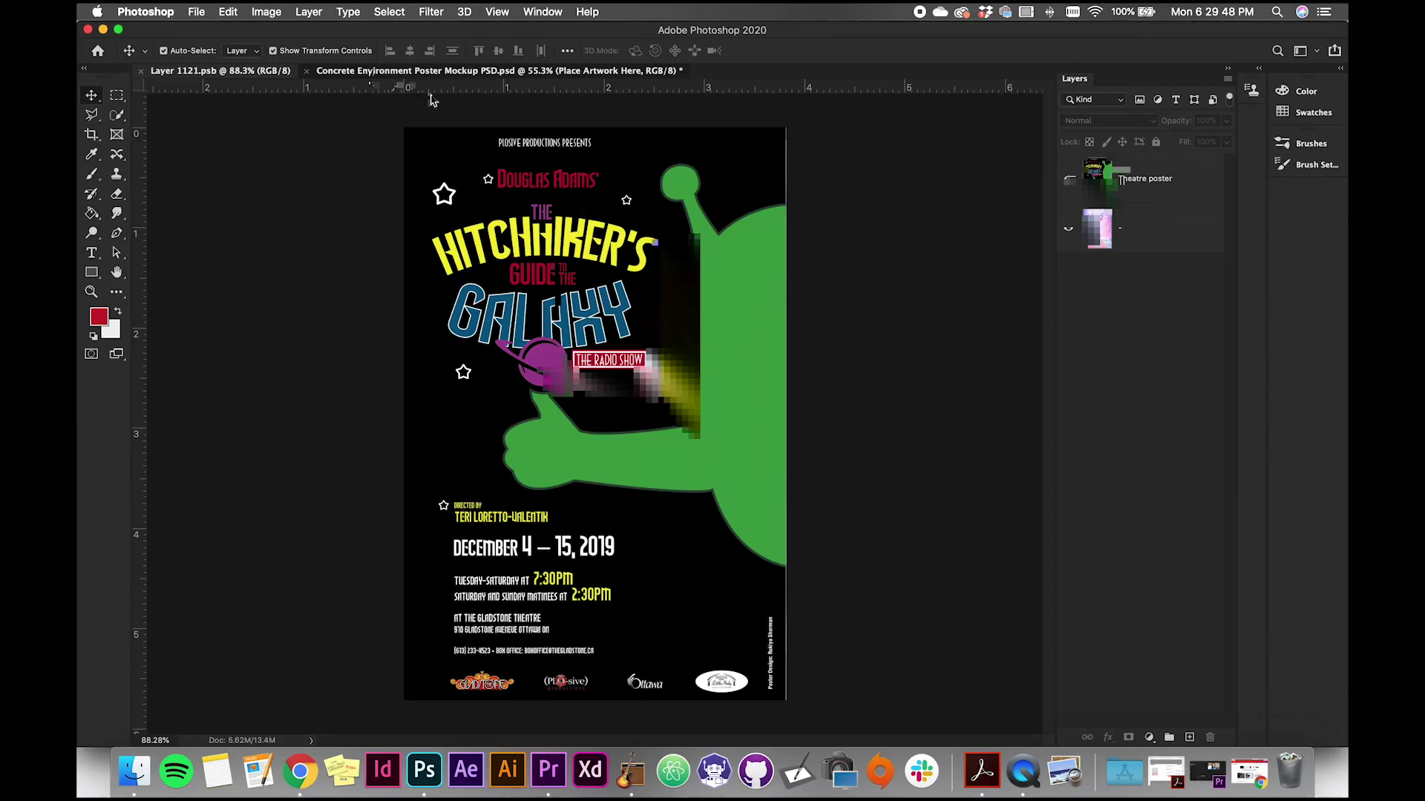
View the updated artwork in the Concrete Environment Poster Mockup document and examine the book mockup in Mean Girl_Mockup_2.psd
left_click(410, 72)
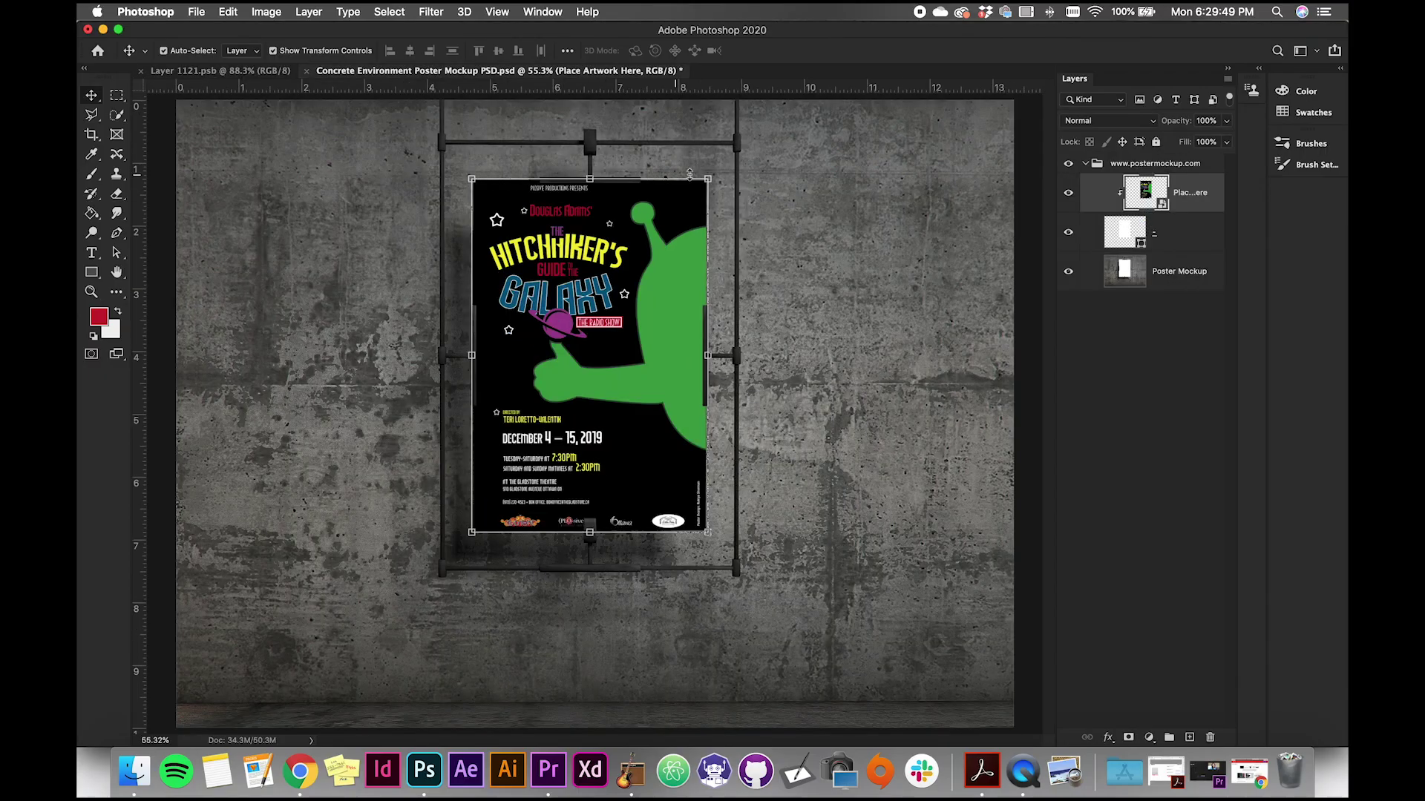
left_click(835, 216)
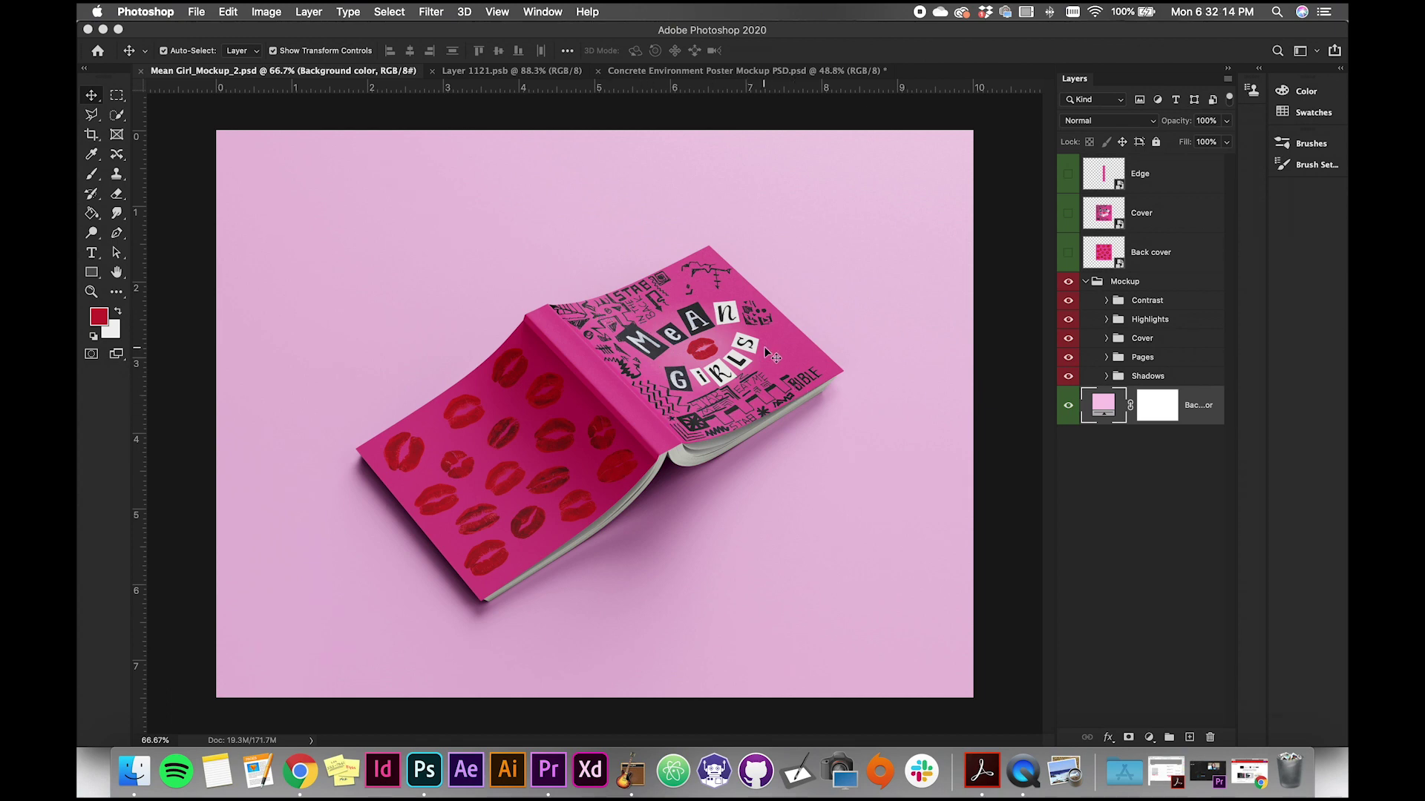
scroll(771, 333, "up", 5)
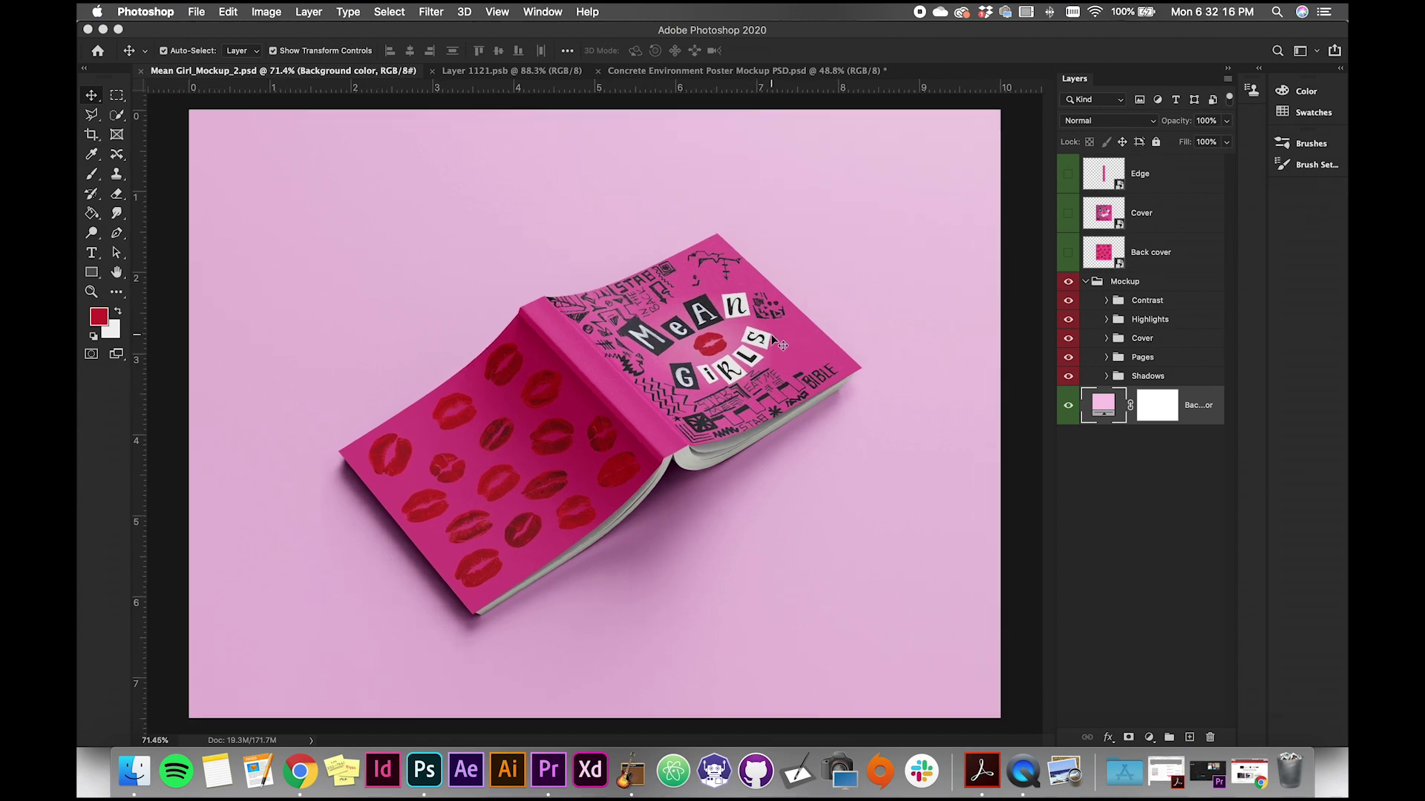
Toggle the Contrast and Highlights groups inside the Mockup group off and on to examine their effect on the book
scroll(772, 334, "up", 3)
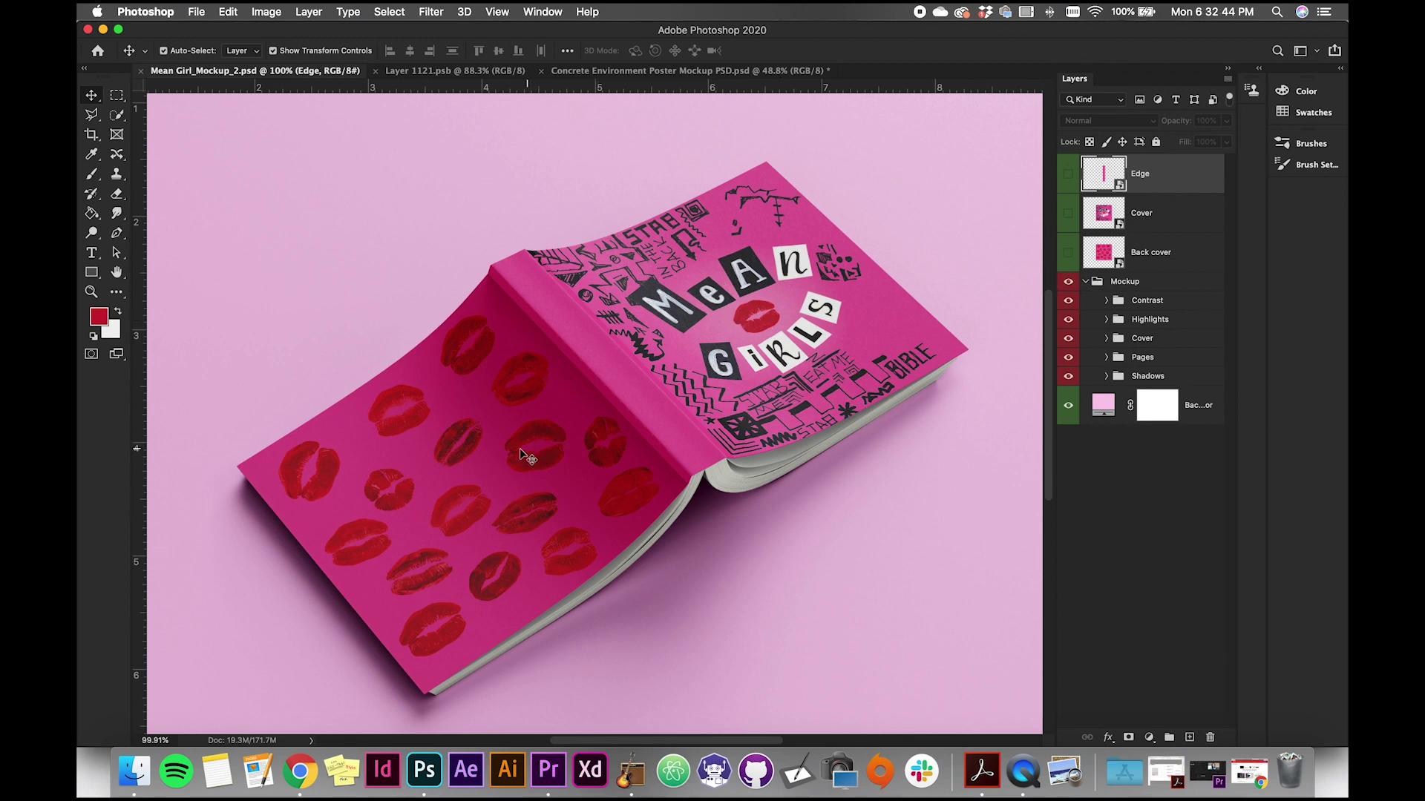
left_click(1087, 281)
left_click(1087, 282)
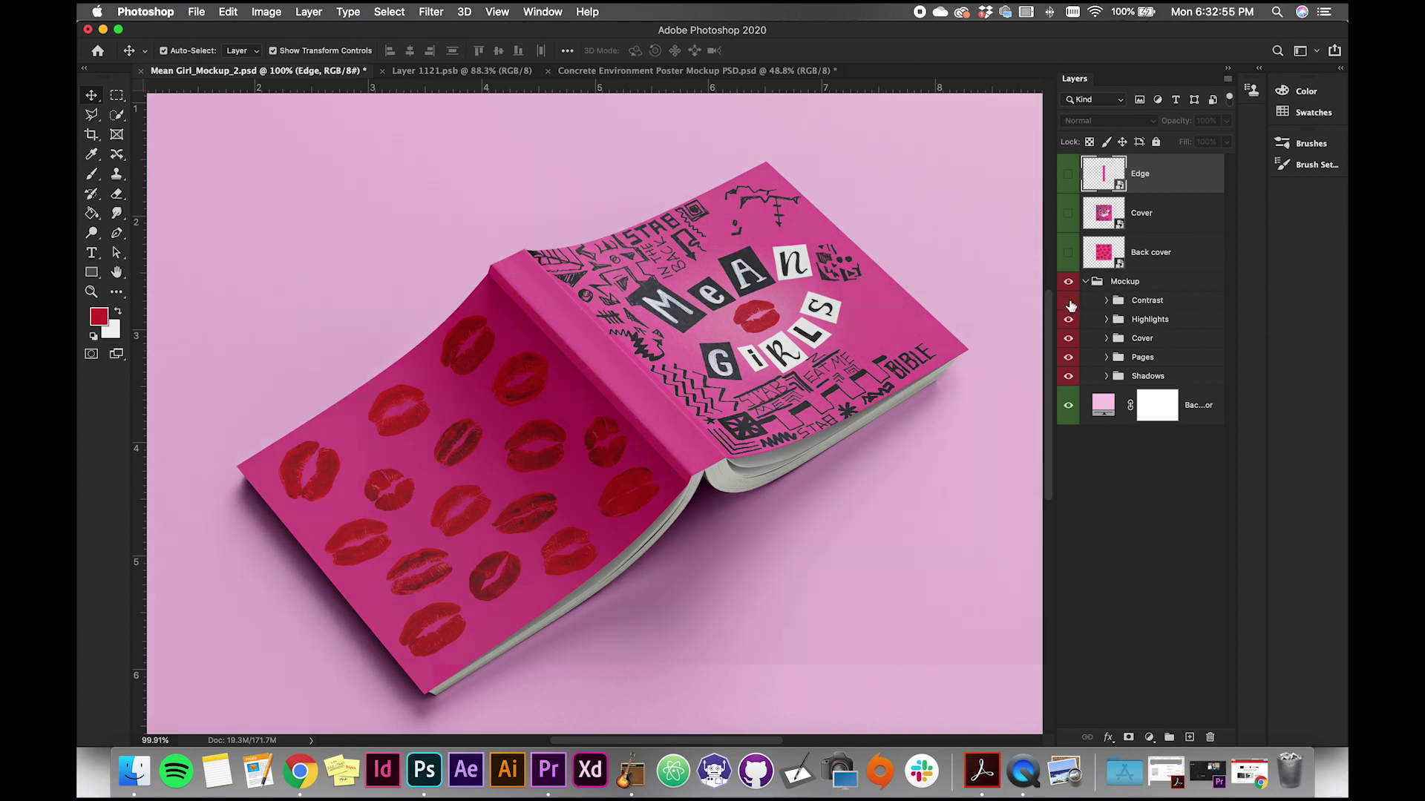
left_click(1069, 302)
left_click(1069, 322)
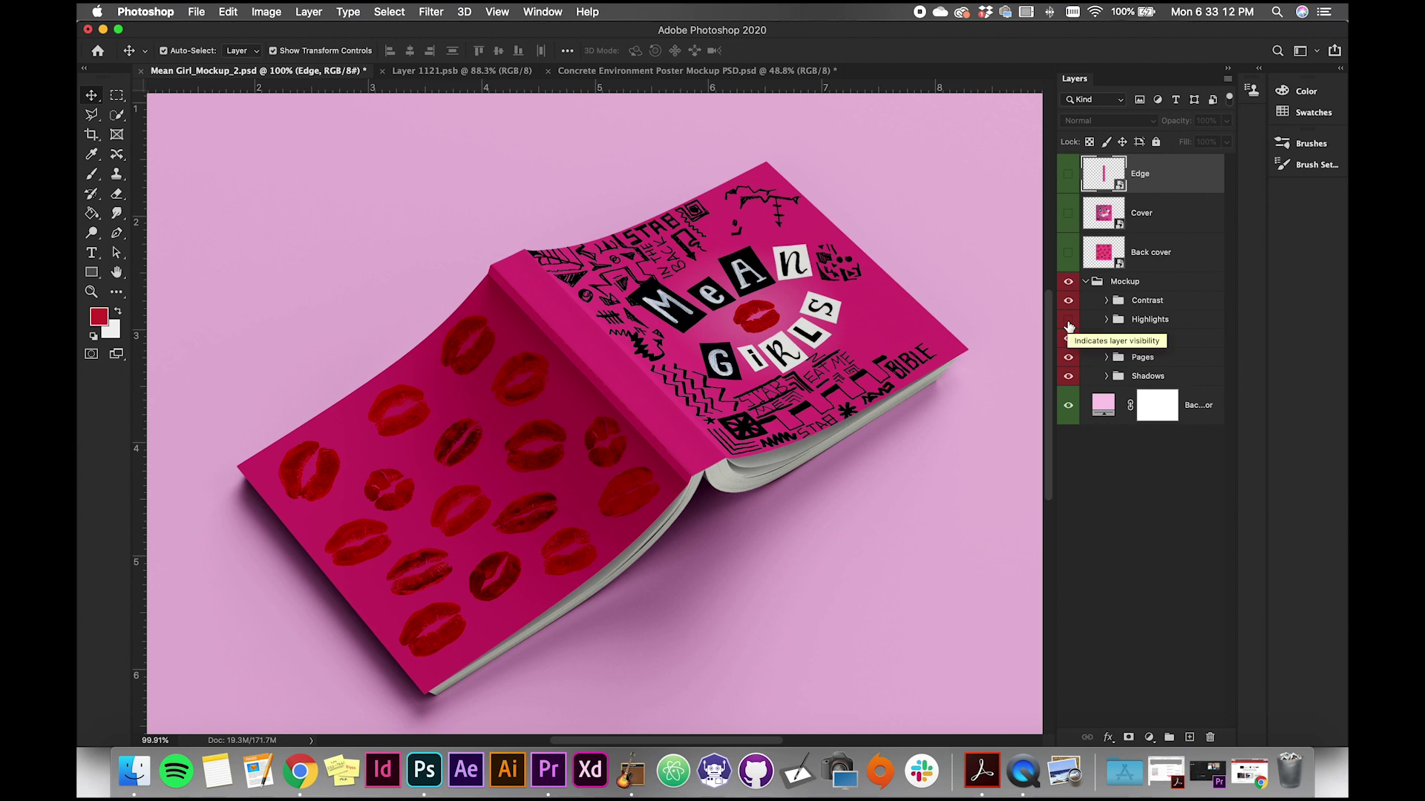
left_click(1068, 322)
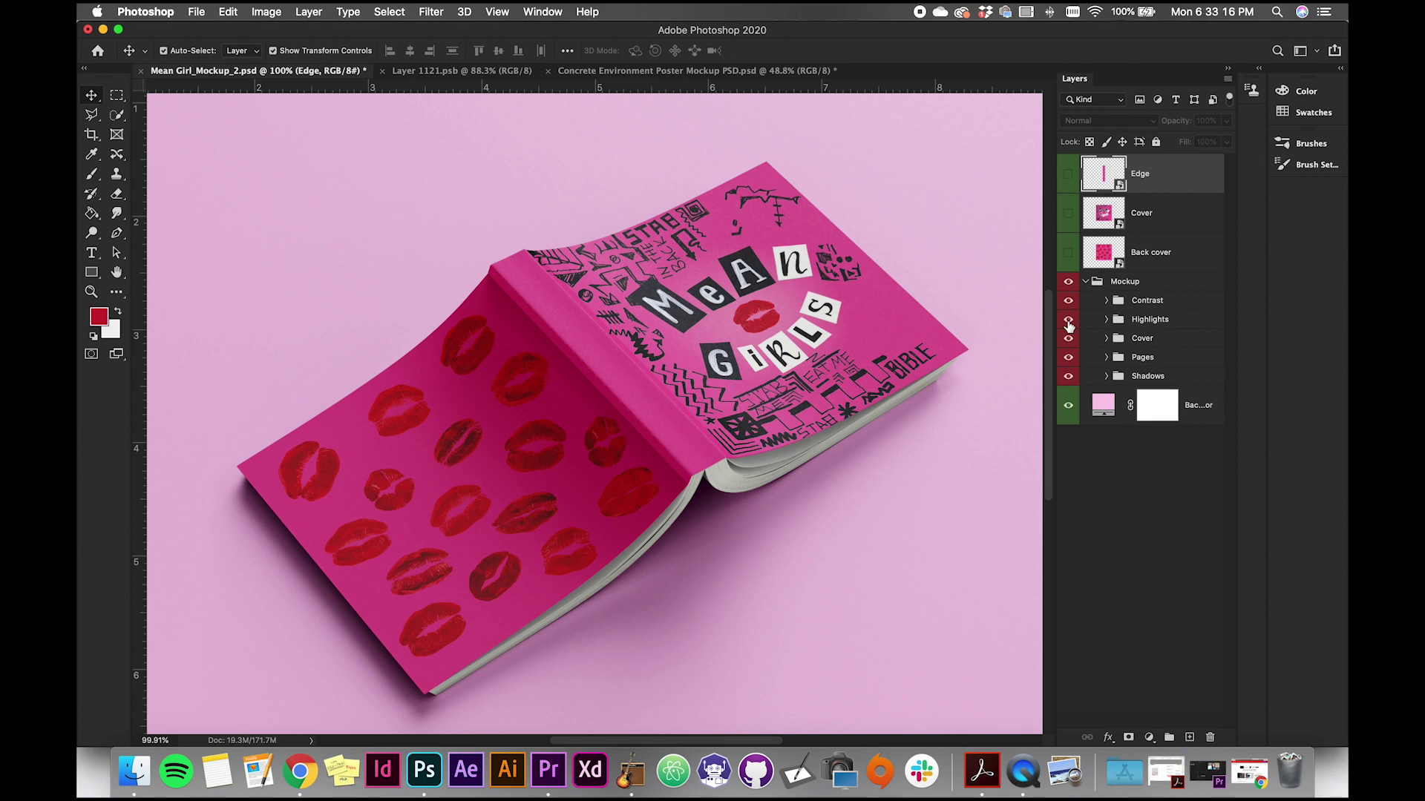
Hide and reshow the Cover and Pages groups of the mockup to check which parts of the book each controls
left_click(1068, 338)
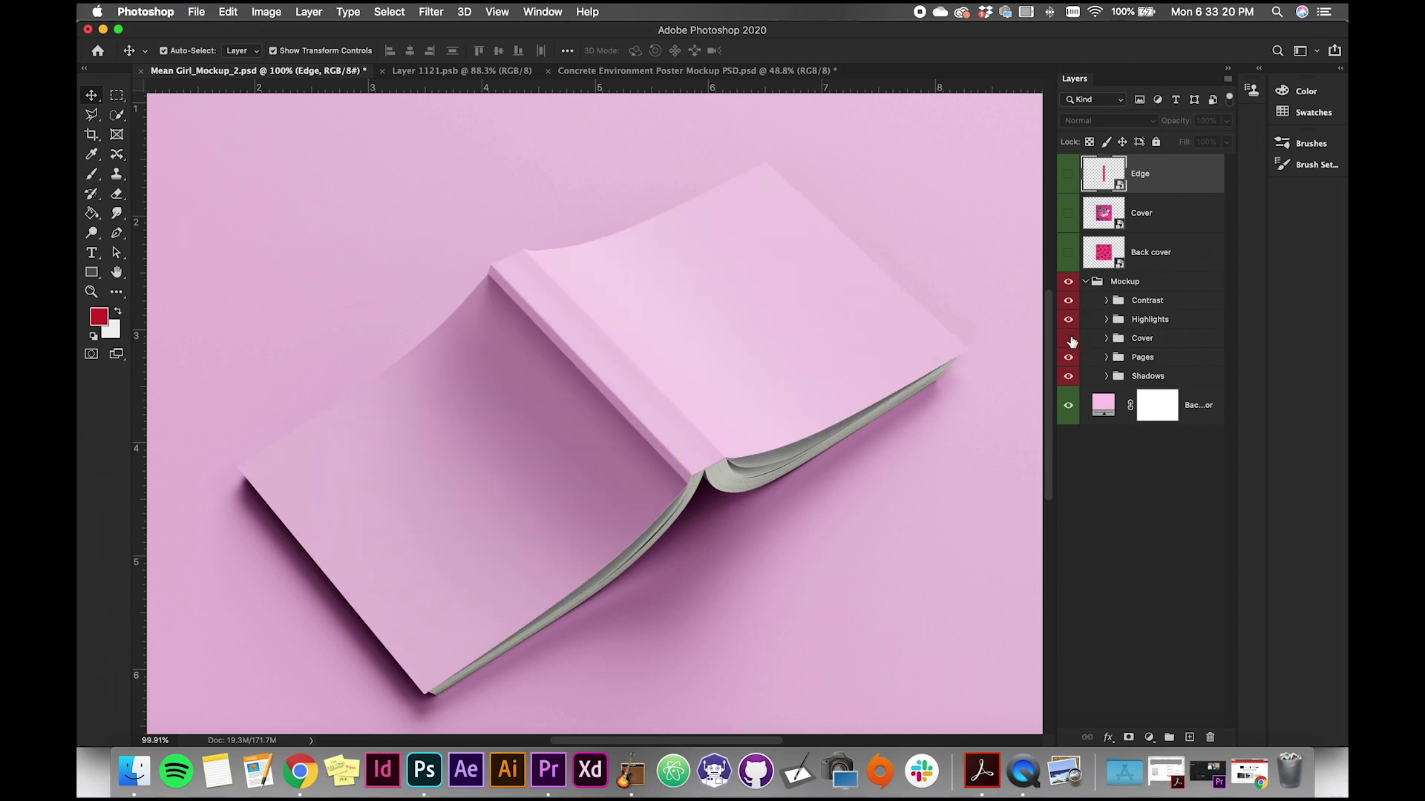
left_click(1068, 339)
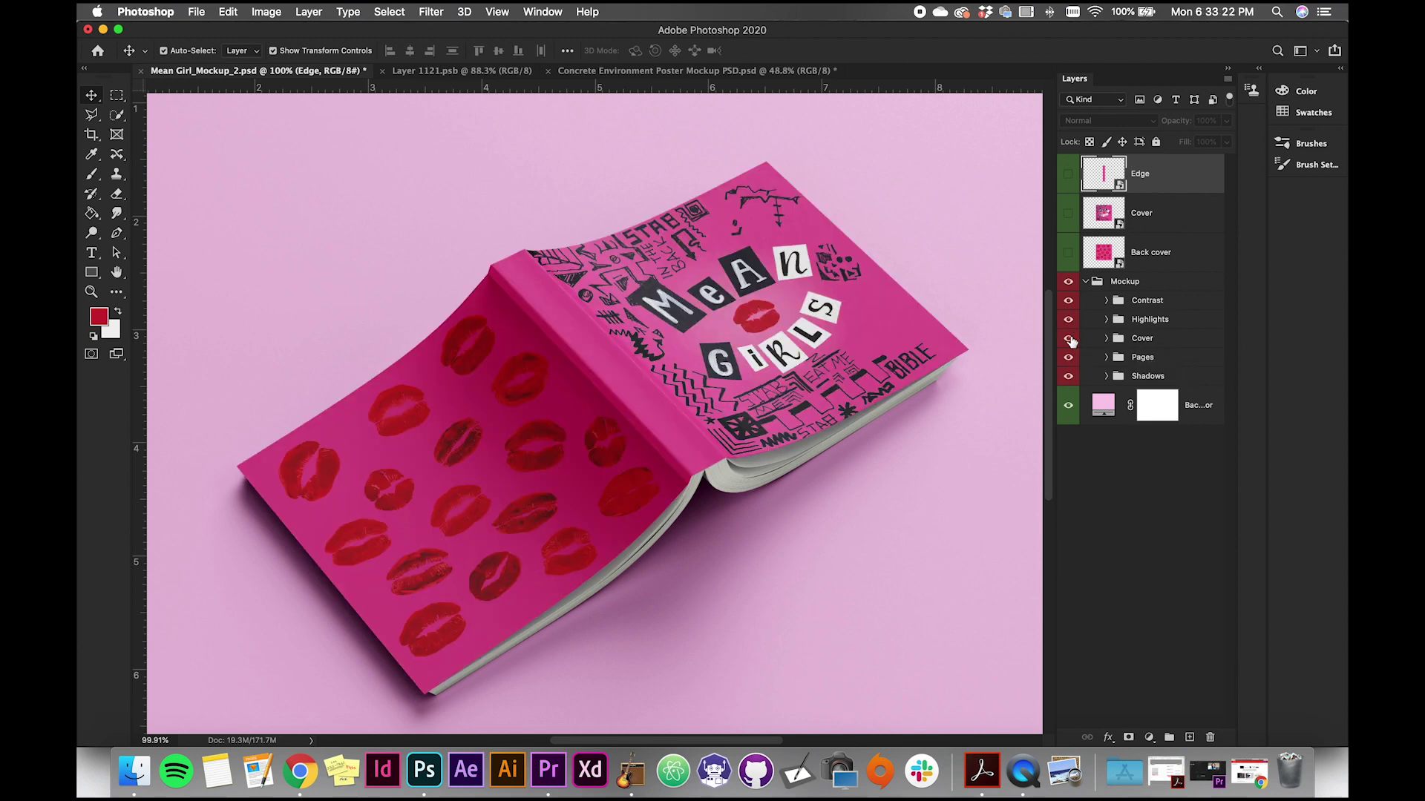
left_click(1068, 359)
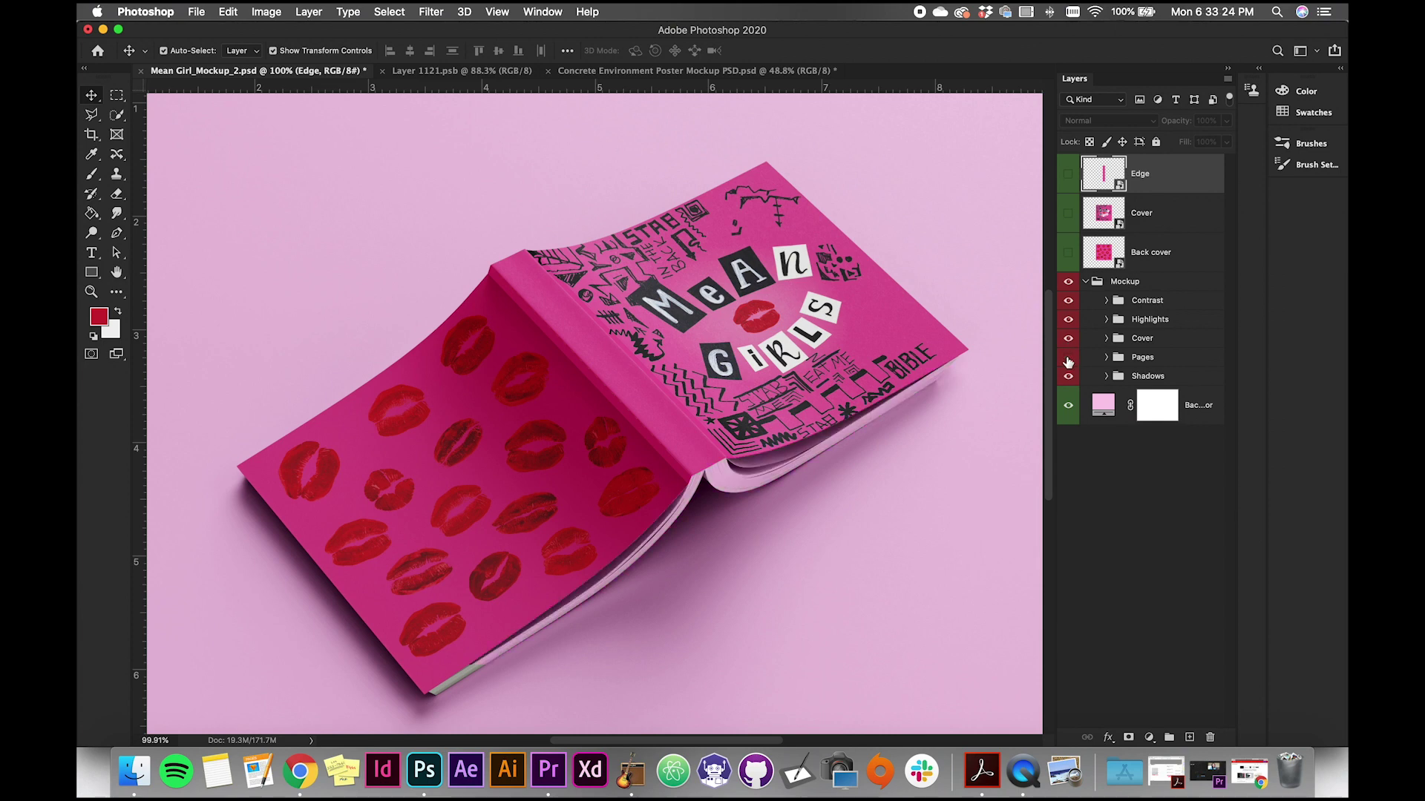
left_click(1069, 359)
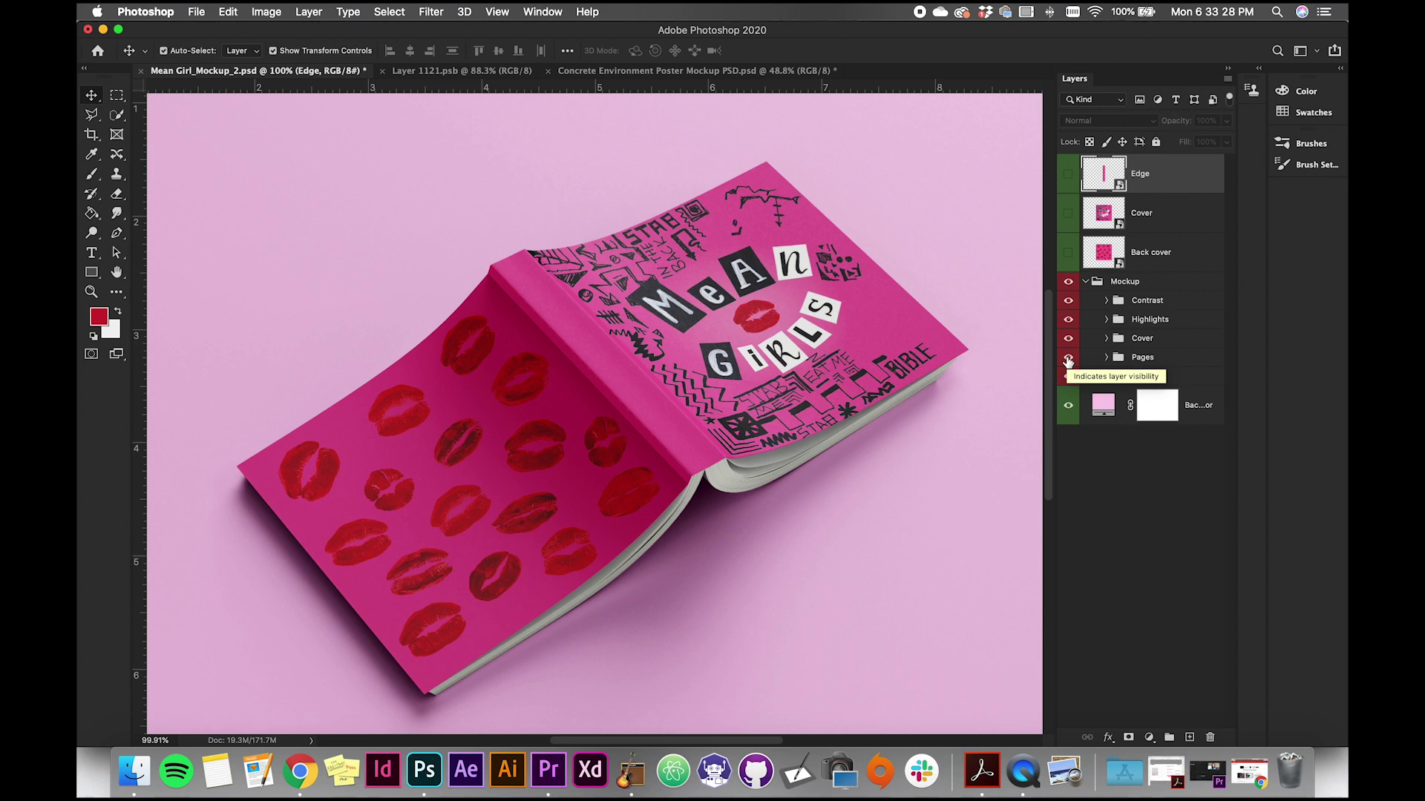
left_click(1069, 362)
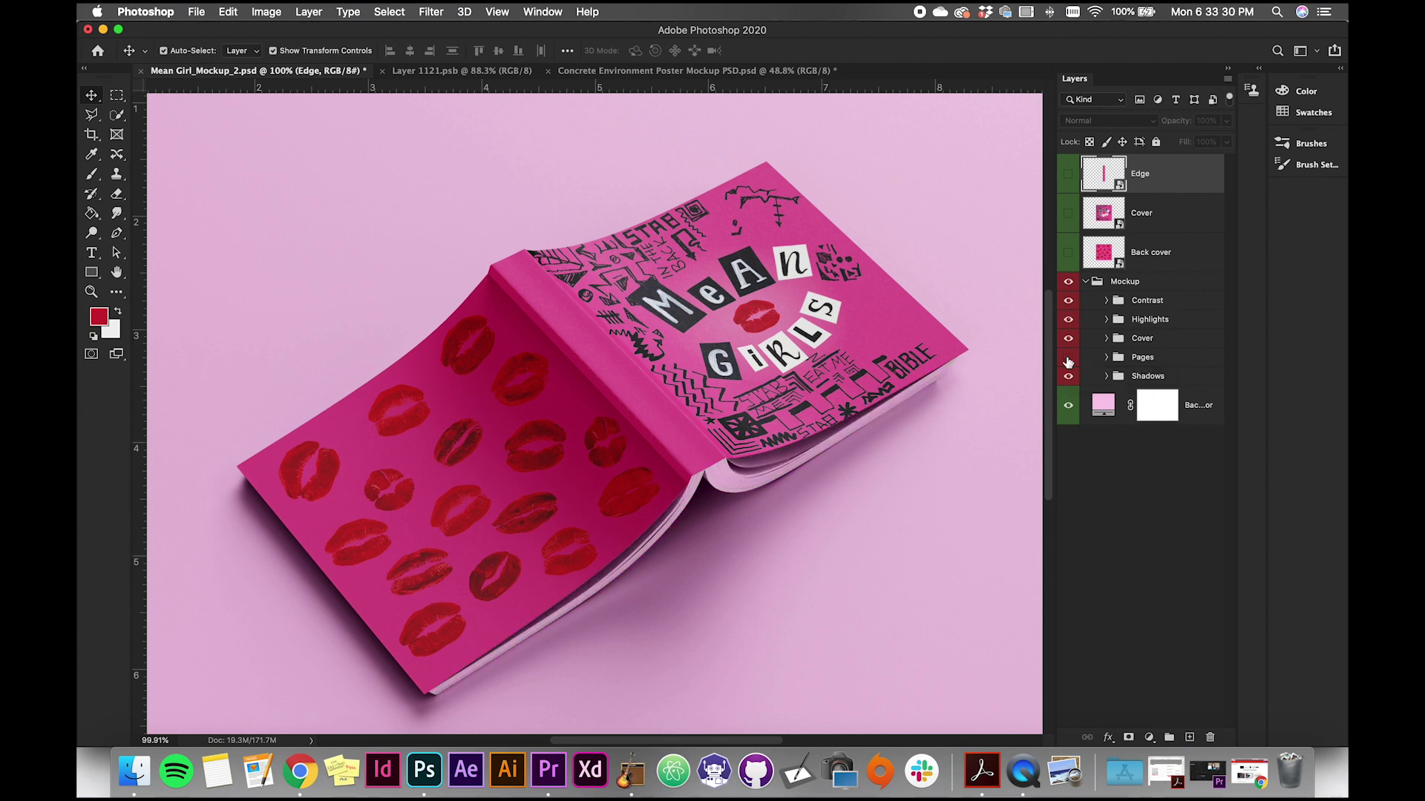
left_click(1069, 361)
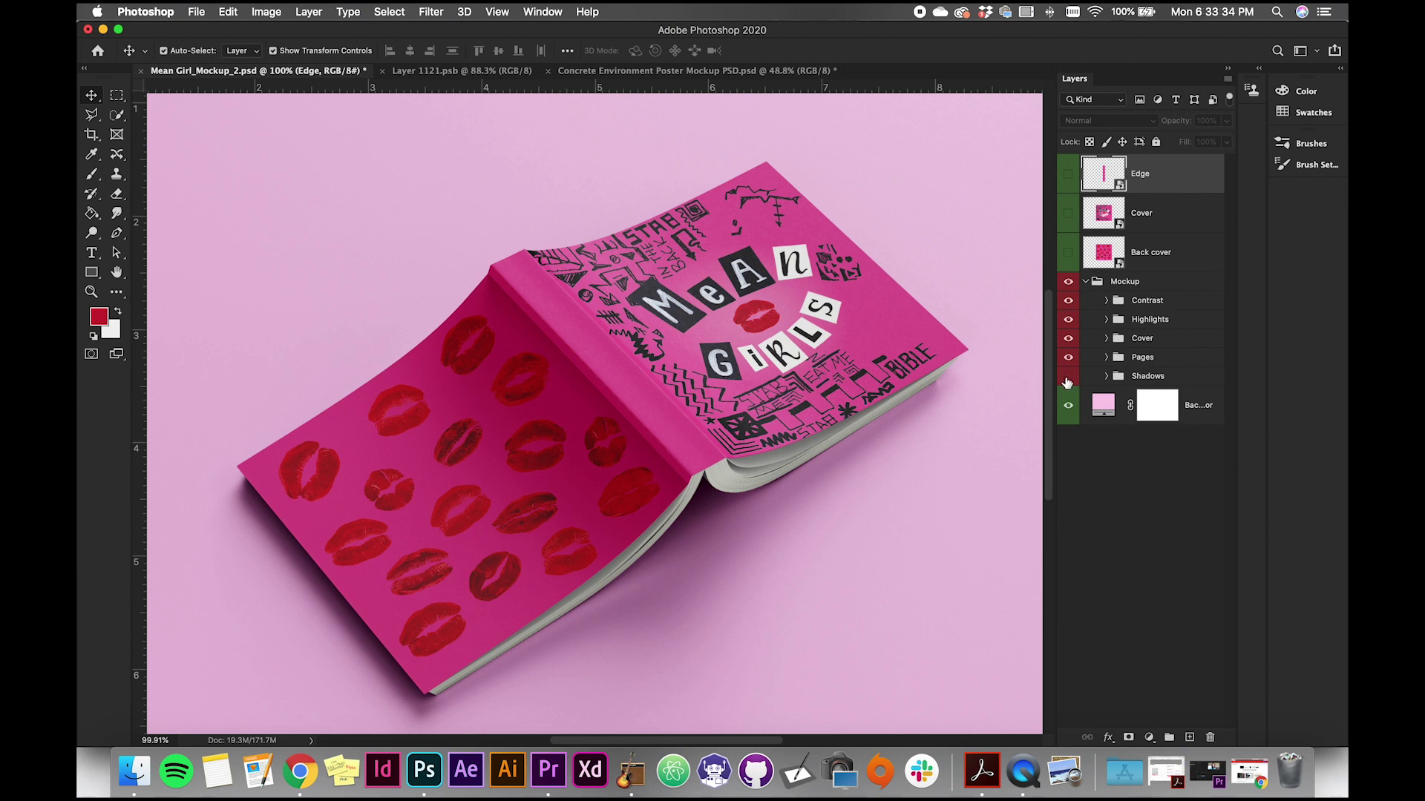
Switch the Shadows group and the Background color layer off and on to compare the scene with and without them
left_click(1068, 378)
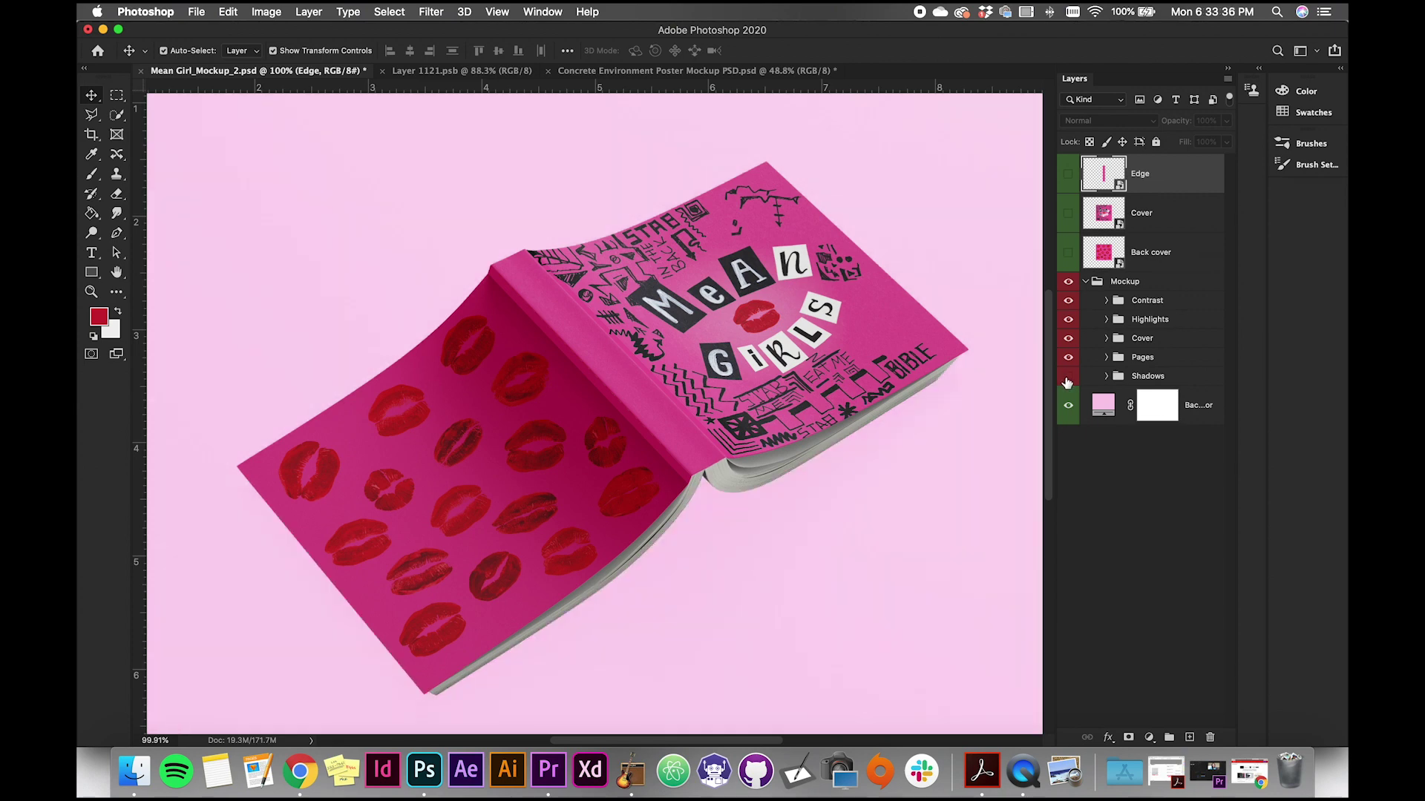
left_click(1067, 378)
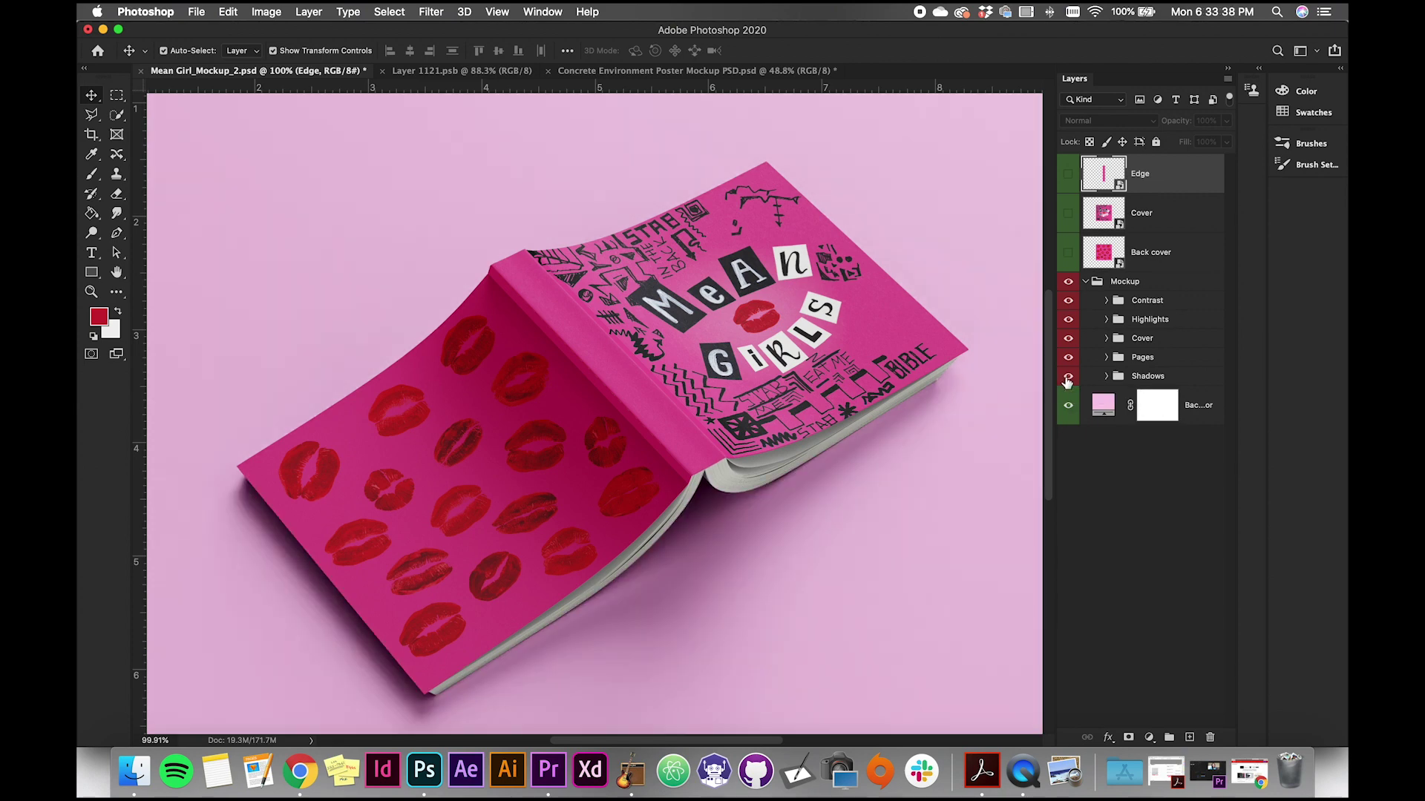
left_click(1068, 379)
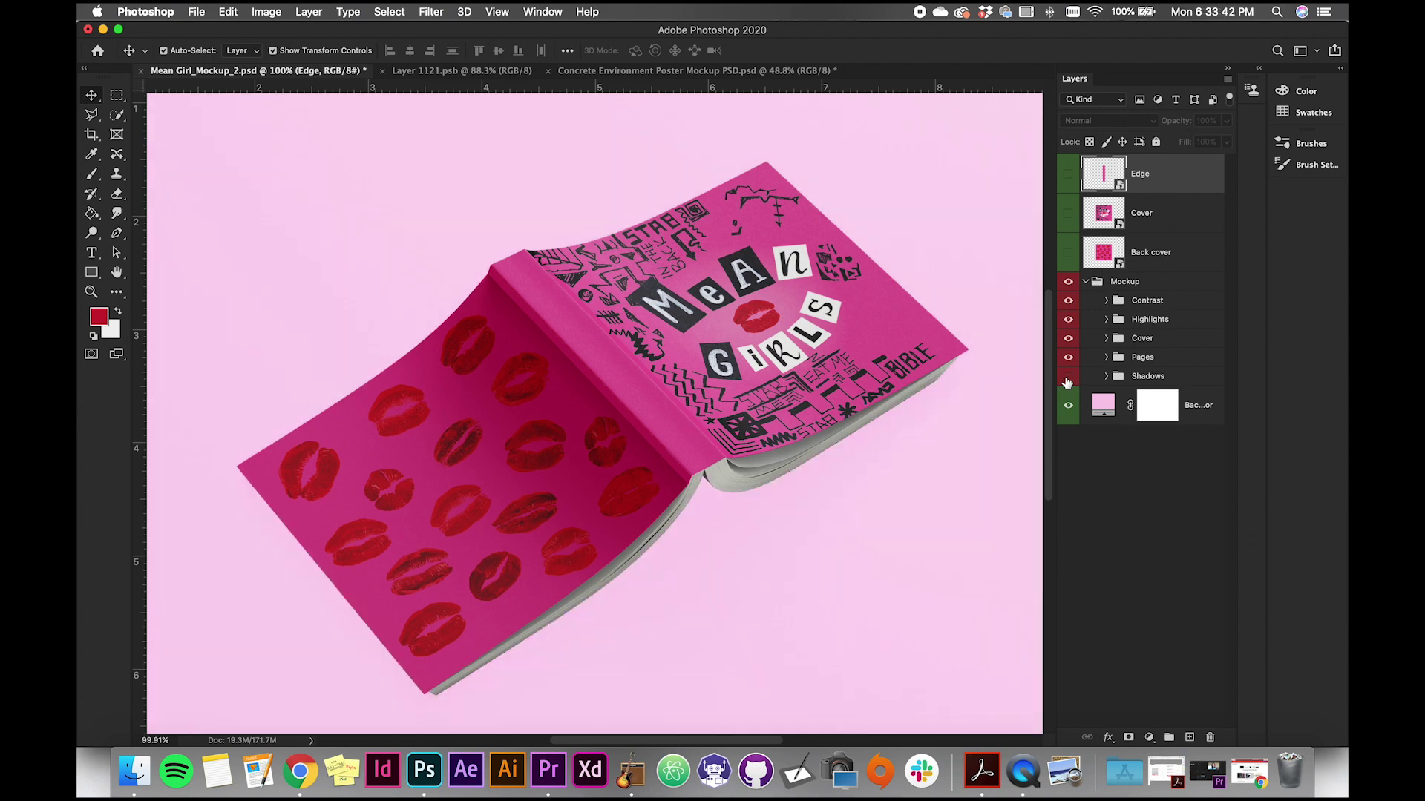
left_click(1067, 378)
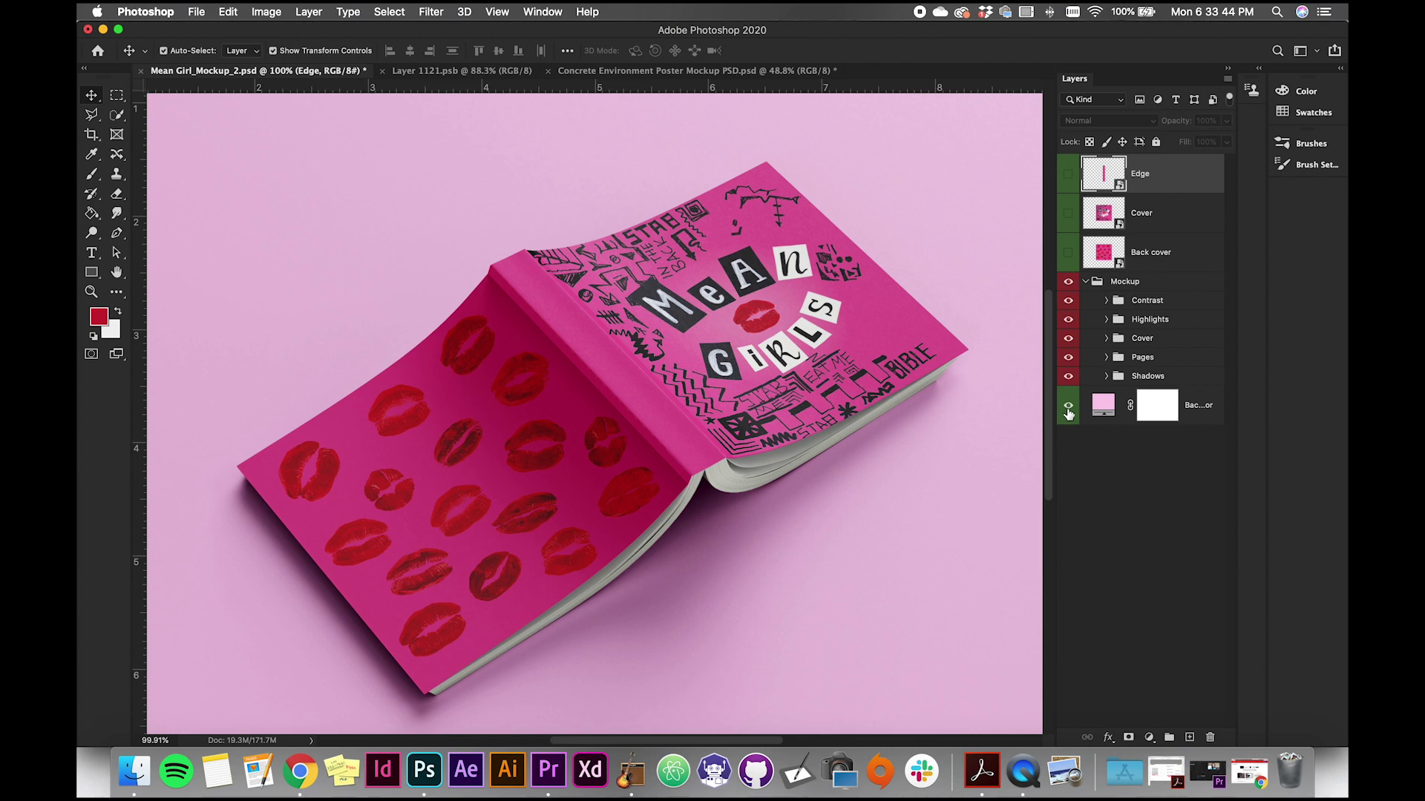
left_click(1068, 408)
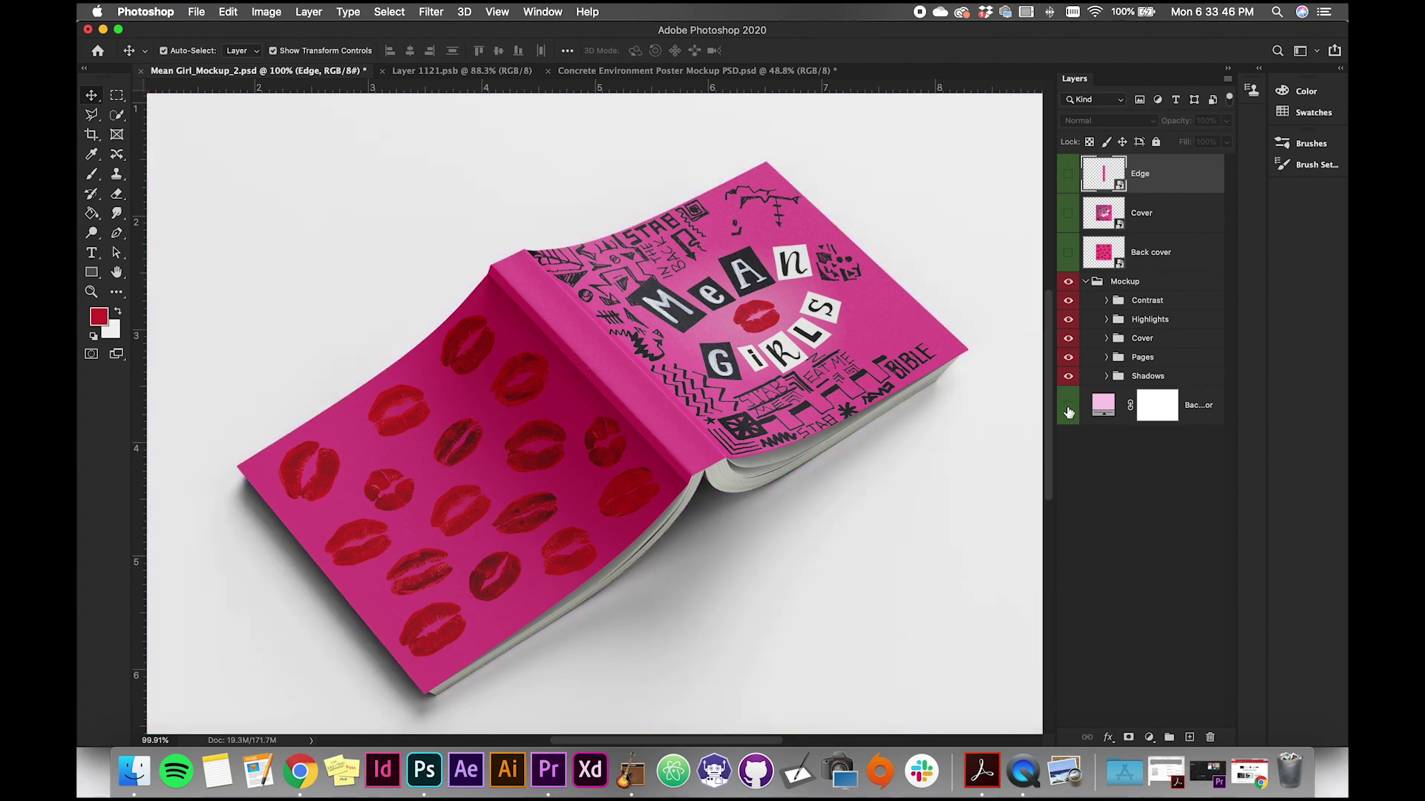
left_click(1067, 409)
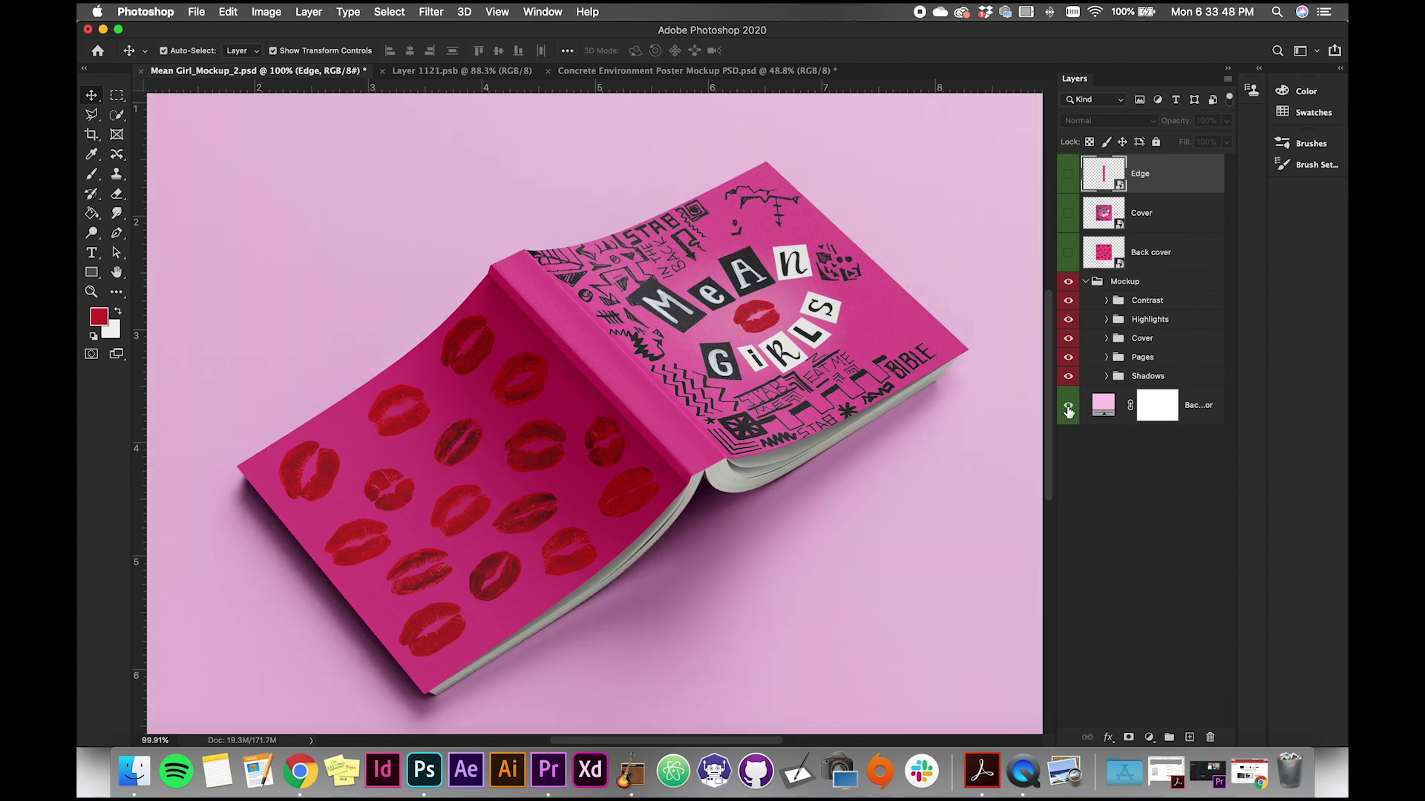
Try #1a0714, #3d33bc and #33bc36 as the Background color layer's fill, and cancel the colour change
left_click(1103, 410)
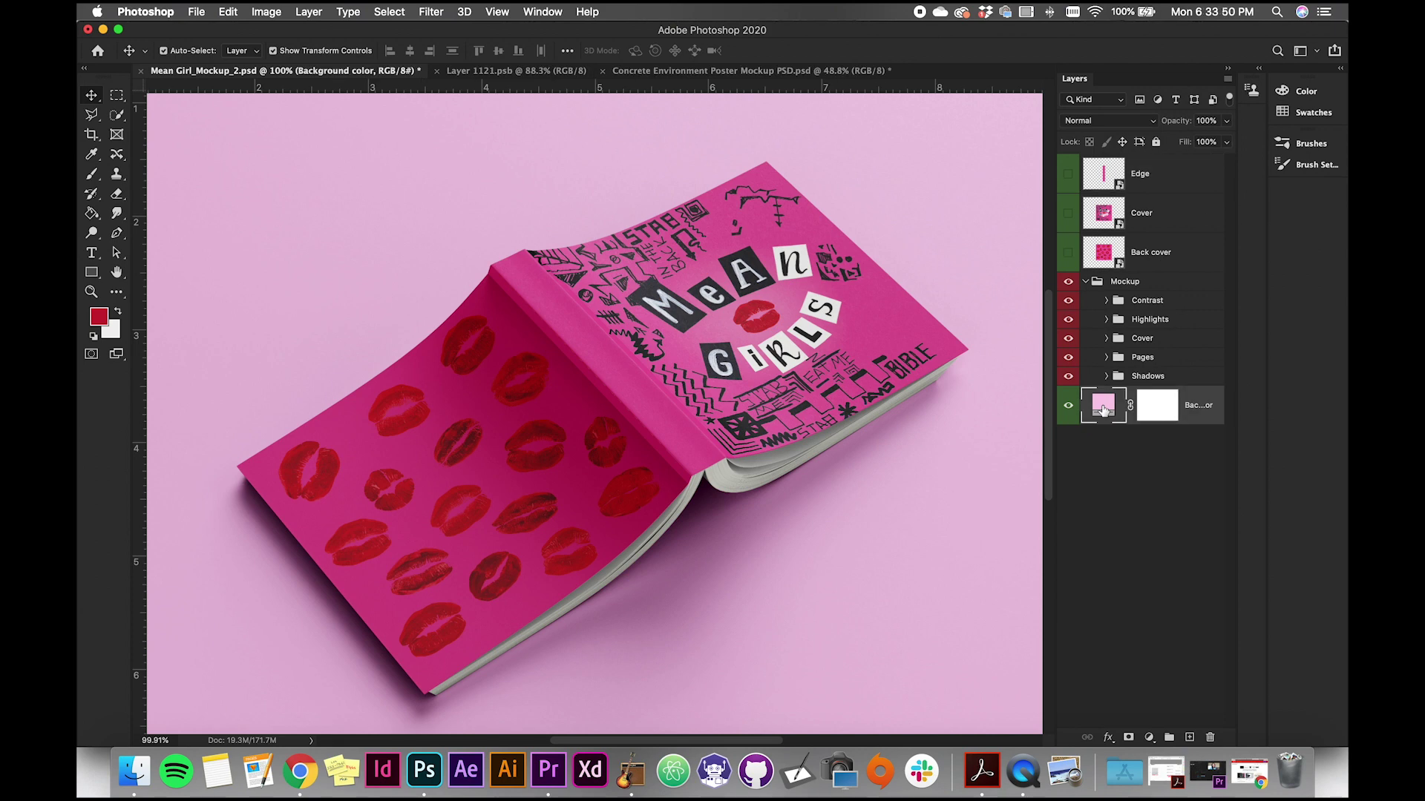
double_click(1103, 410)
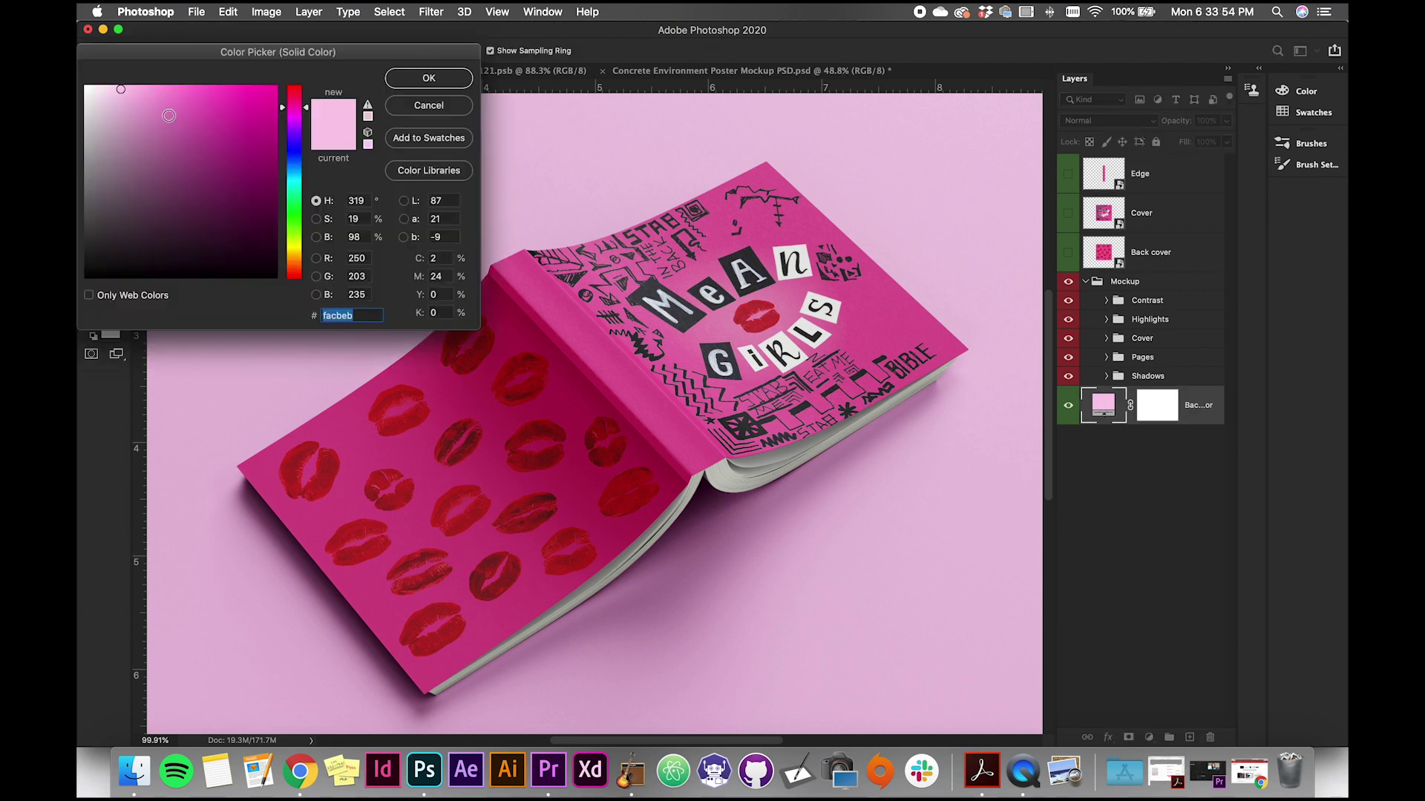
mouse_move(222, 150)
left_mouse_down()
mouse_move(237, 199)
mouse_move(226, 259)
mouse_move(259, 255)
left_mouse_up()
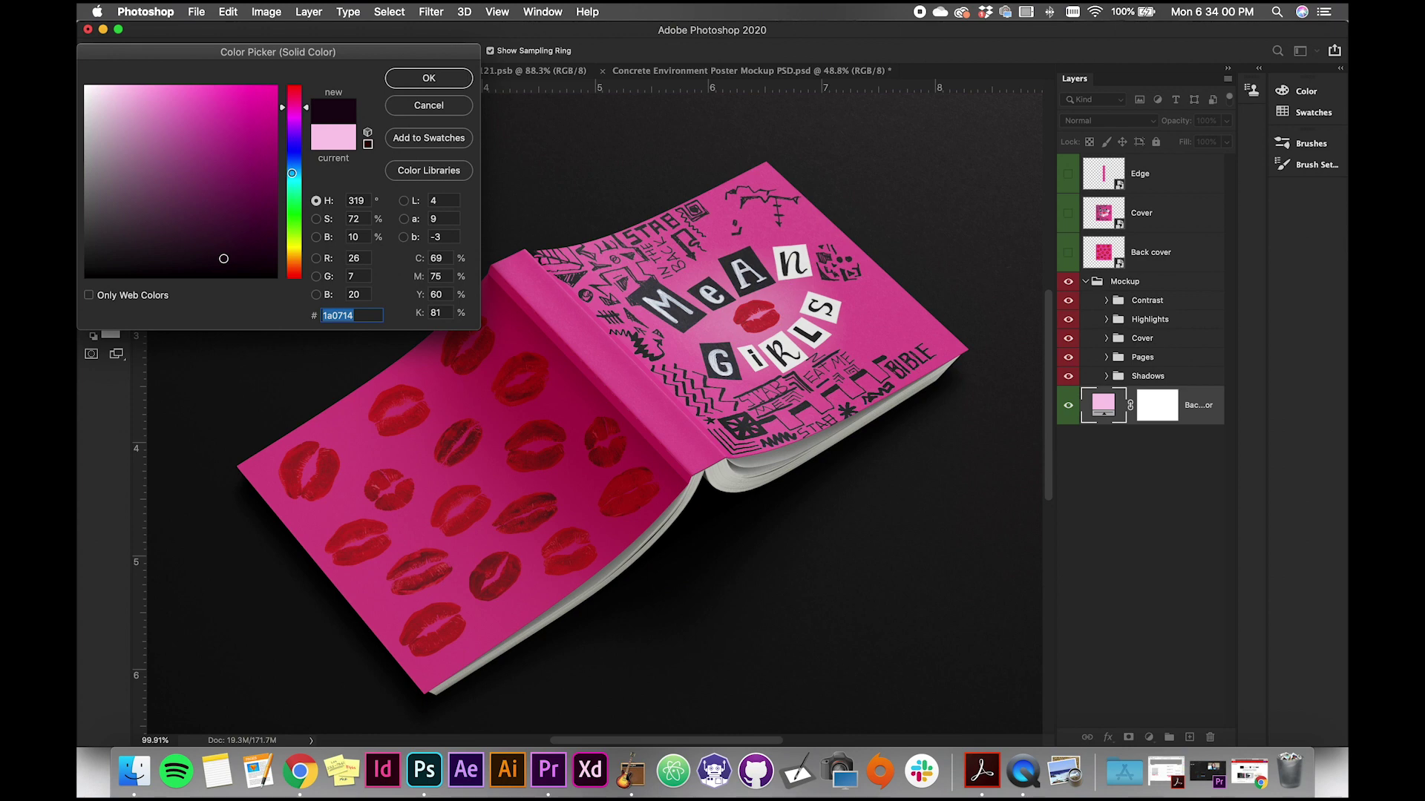
left_click(296, 147)
left_click(225, 136)
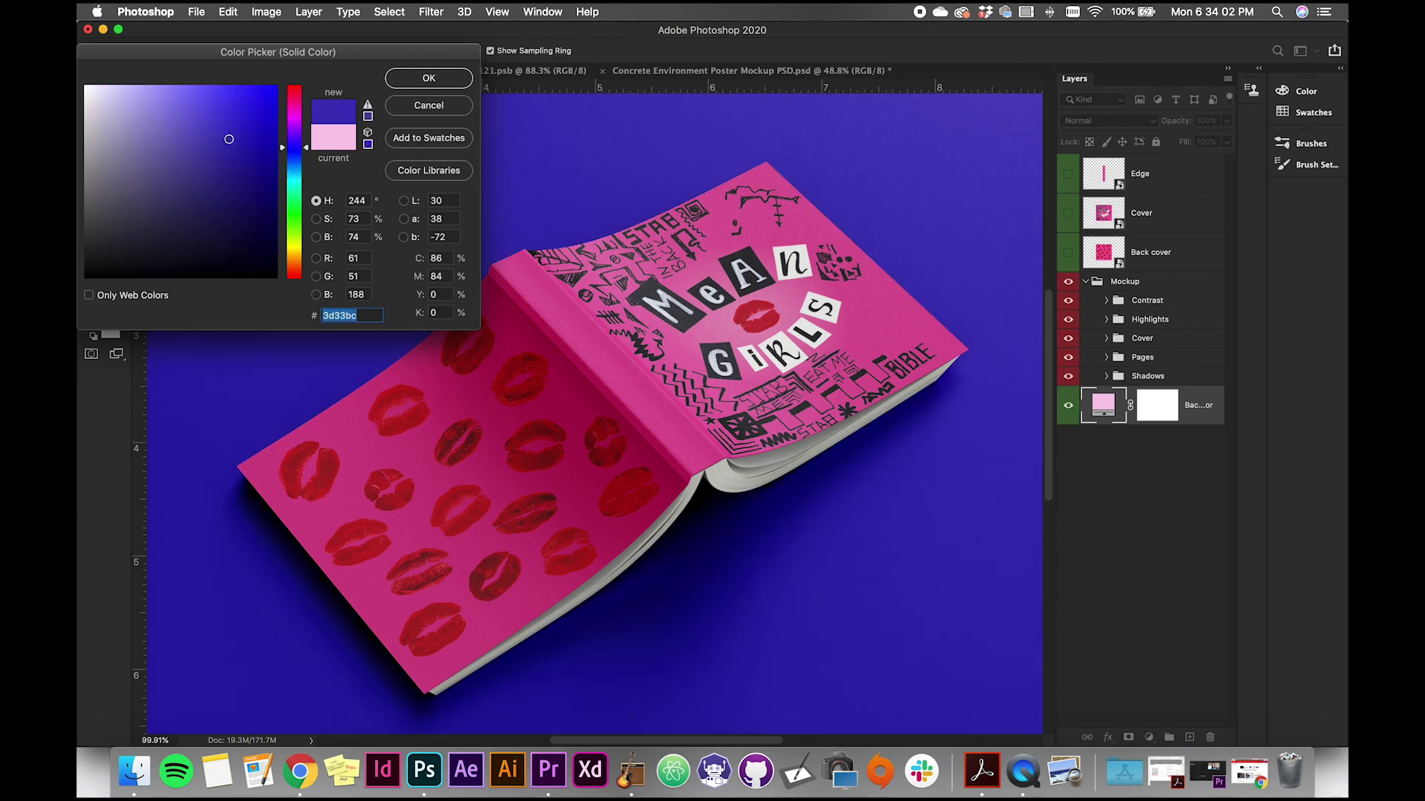
left_click(292, 215)
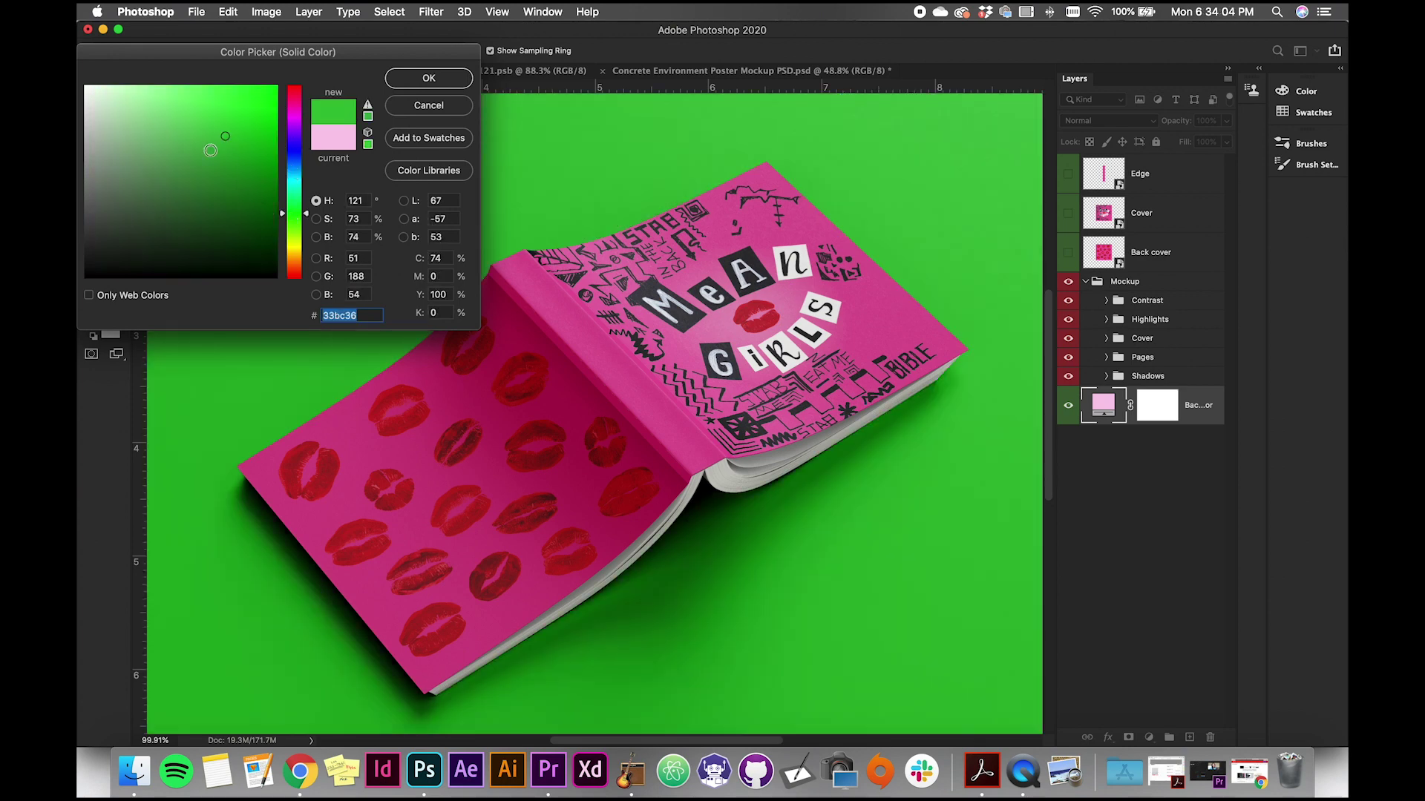
left_click(430, 108)
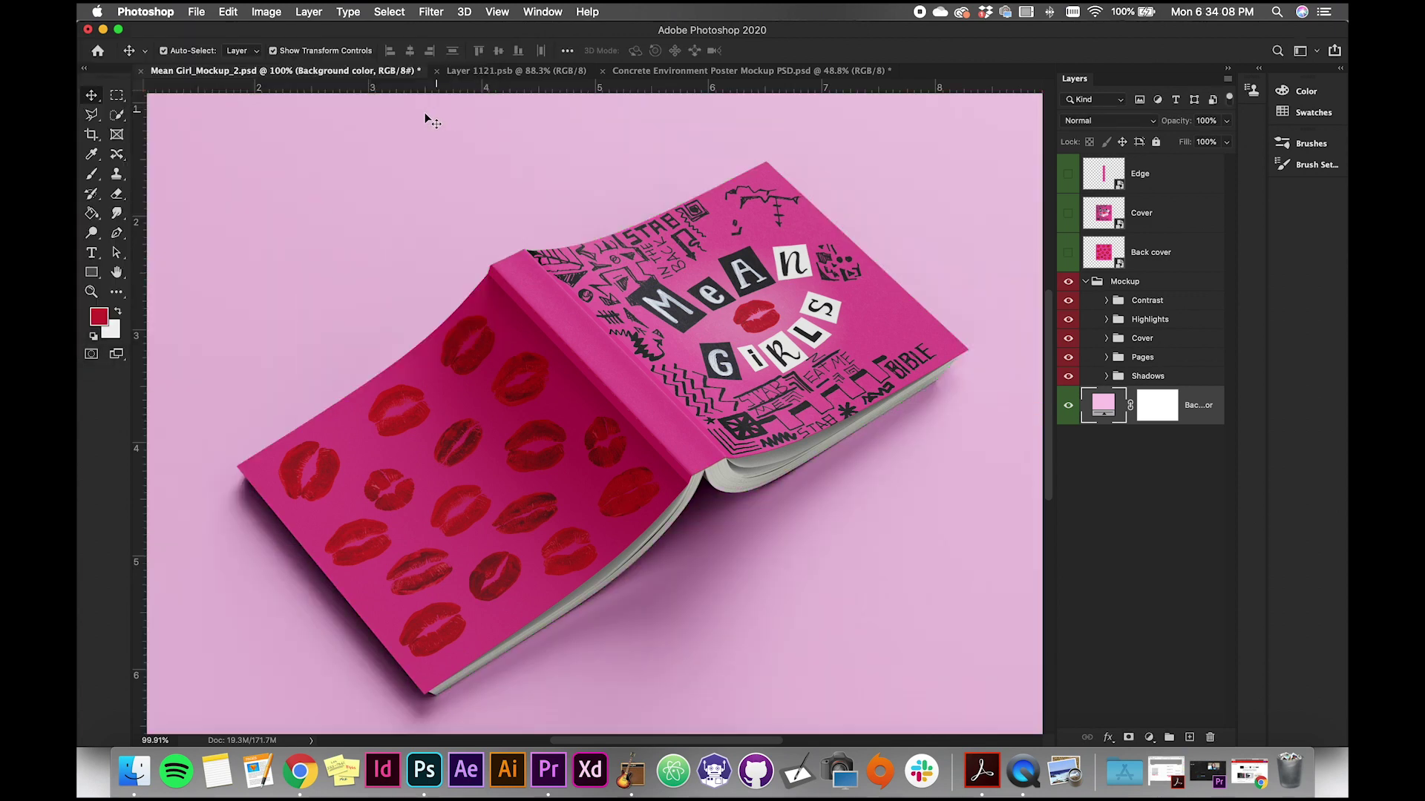